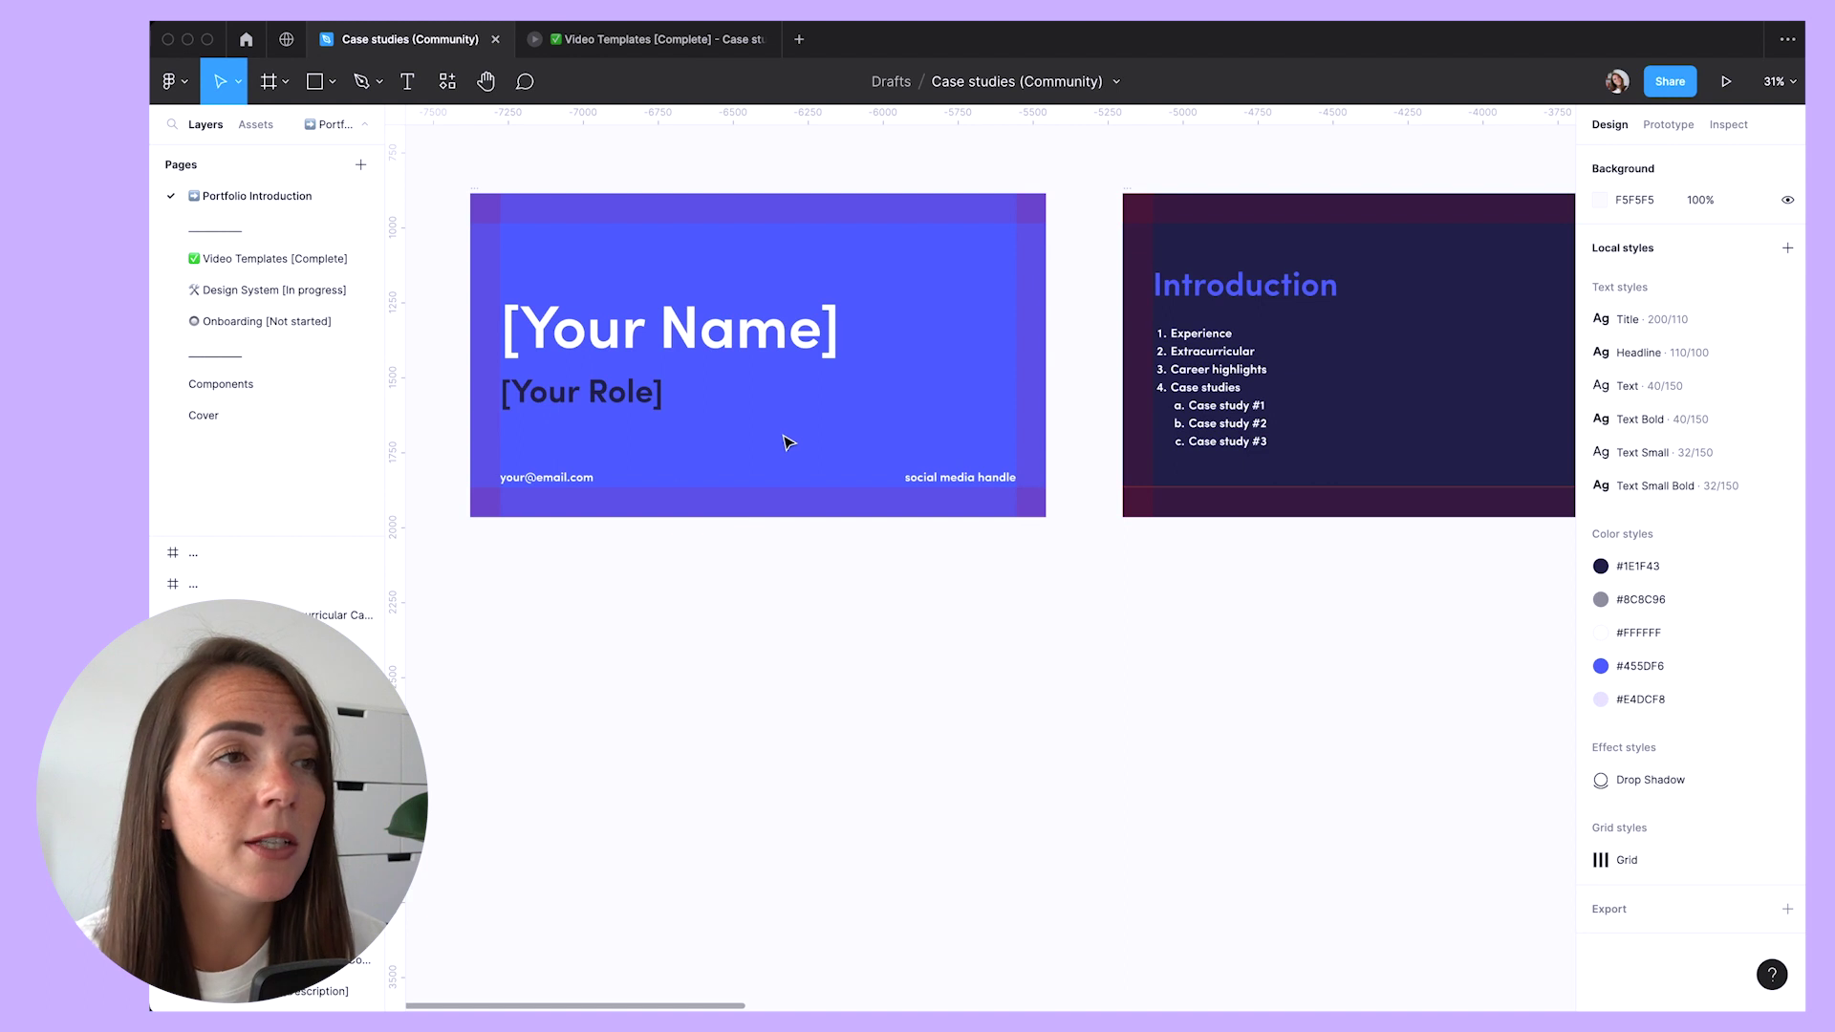
# Step: Review the portfolio introduction slides from the name cover through Introduction, Experience, Extracurricular, Achievements and Case studies
pyautogui.hscroll(10, 786, 442)
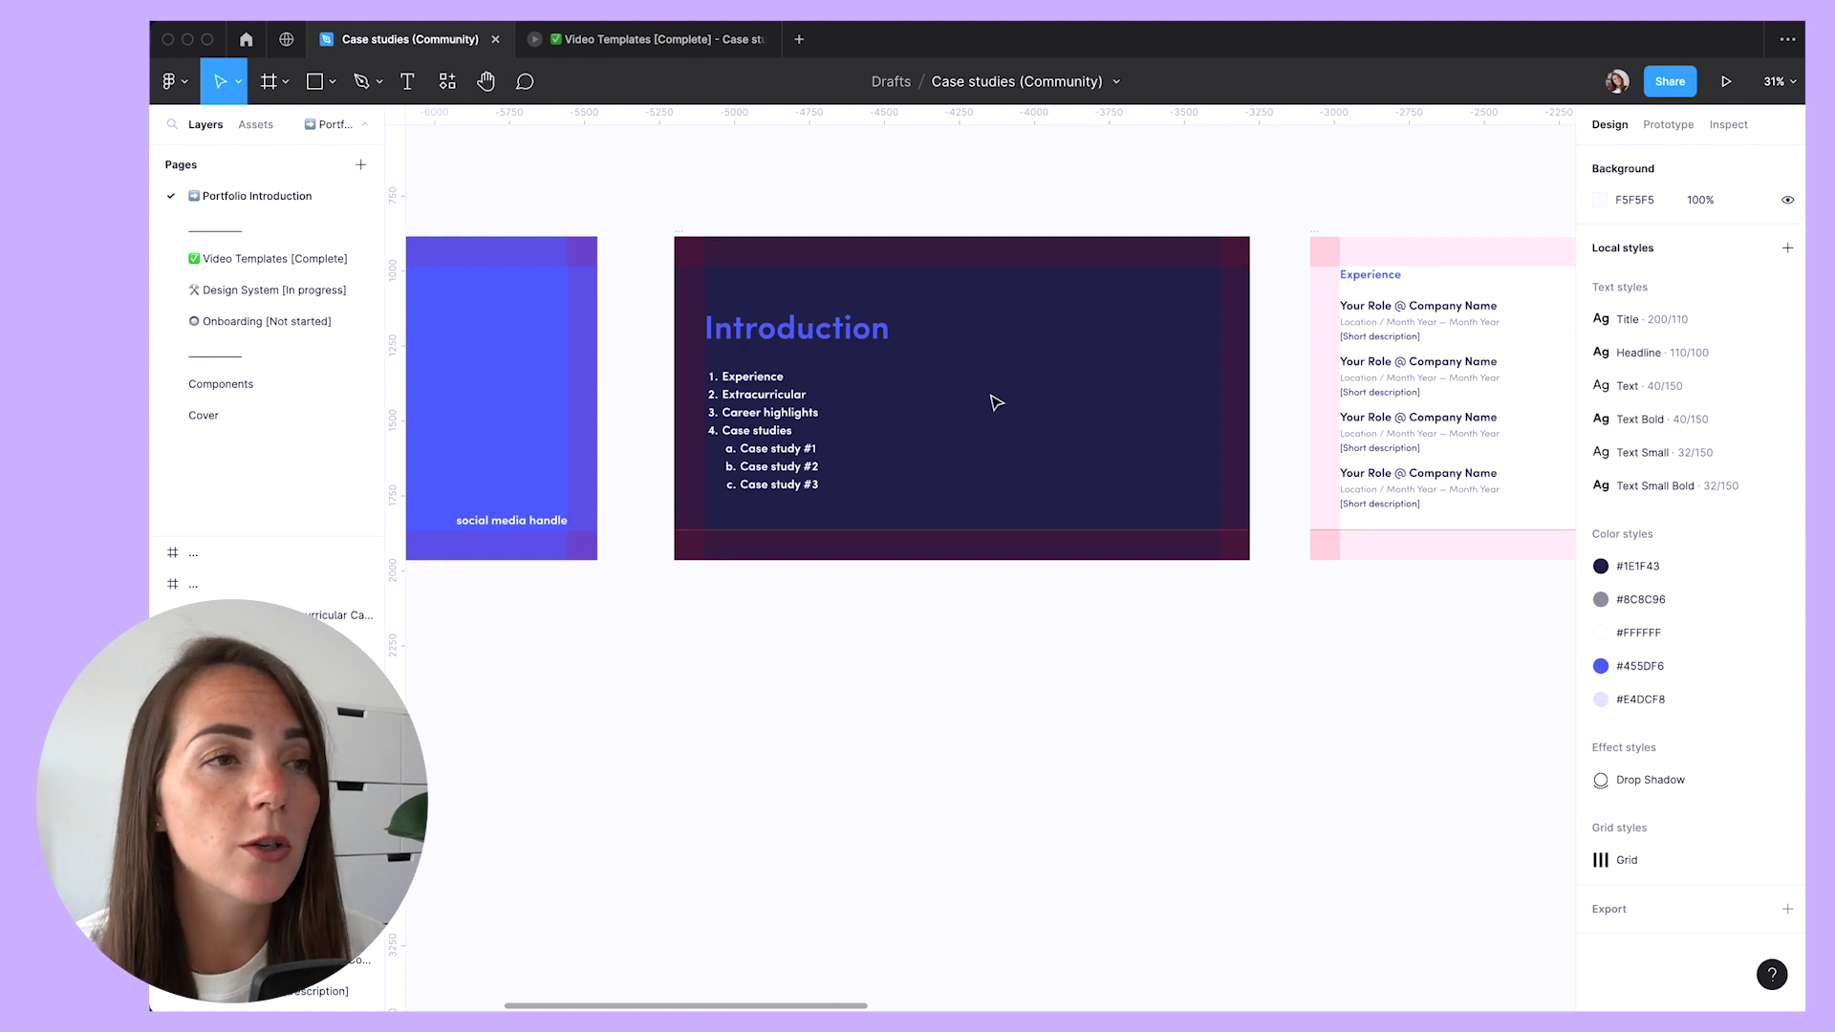
pyautogui.scroll(2, 997, 402)
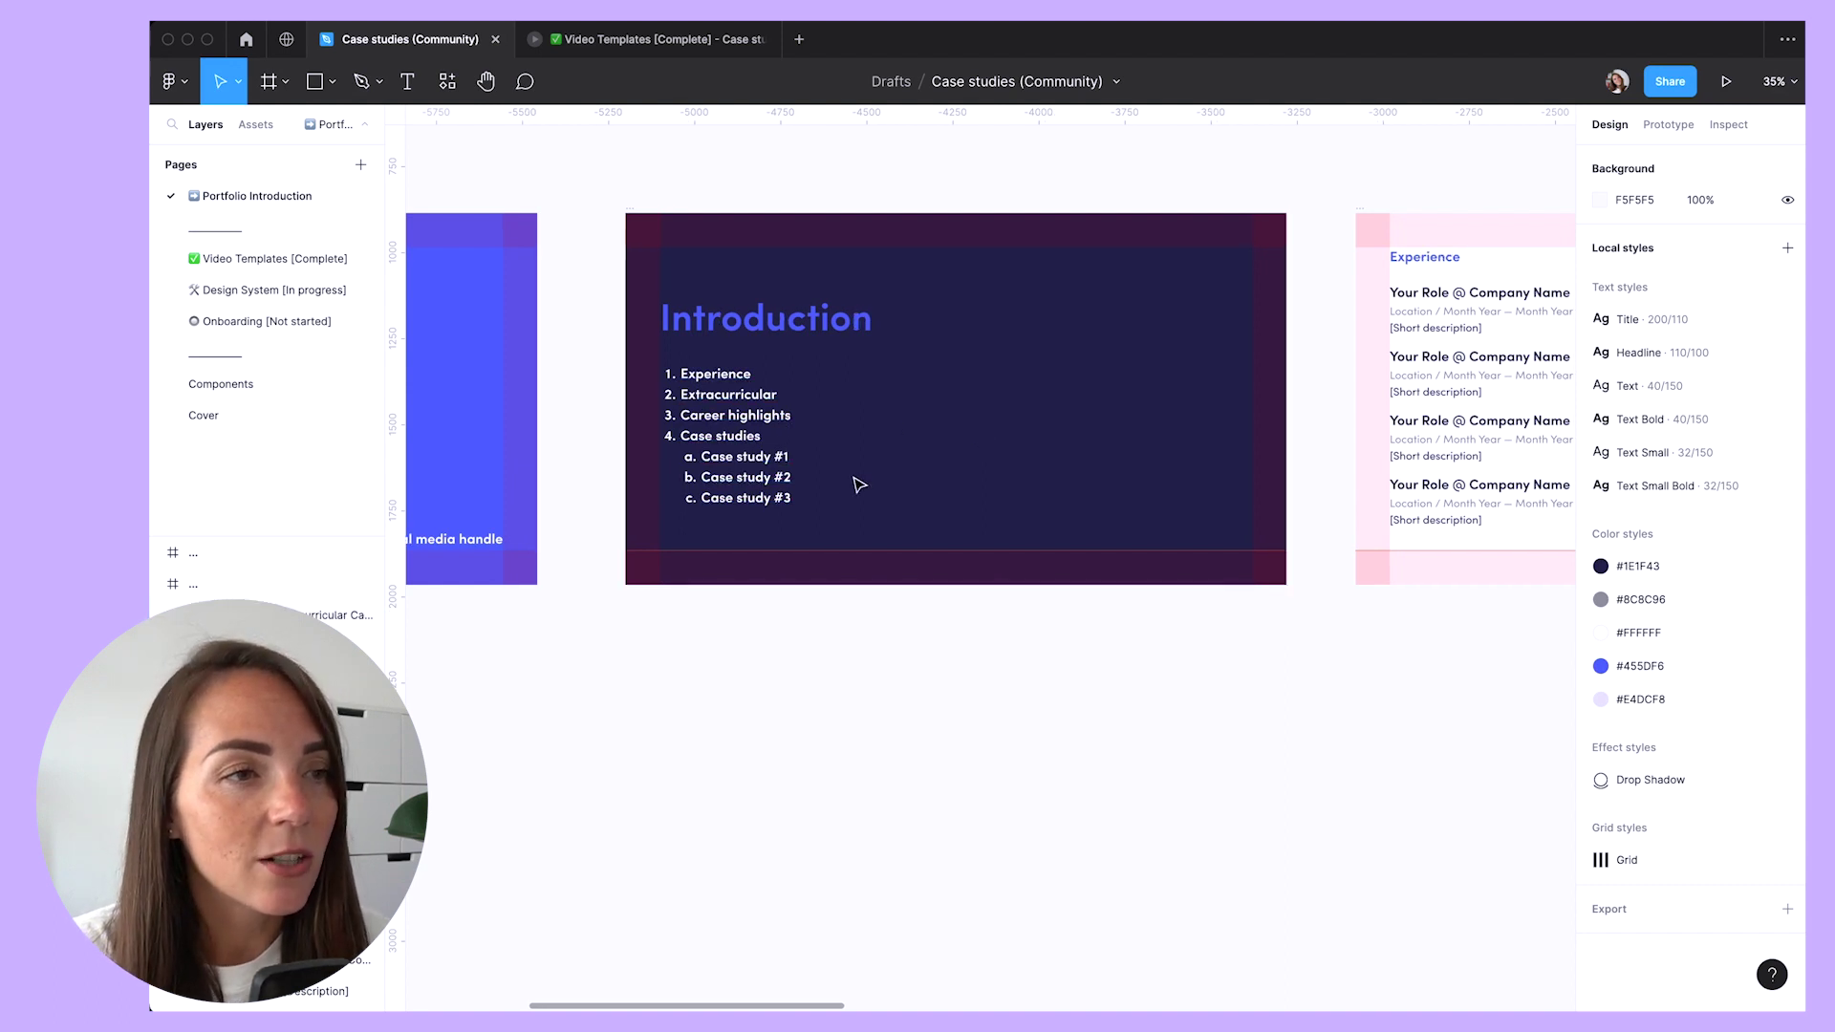
pyautogui.hscroll(10, 859, 484)
pyautogui.hscroll(4, 857, 485)
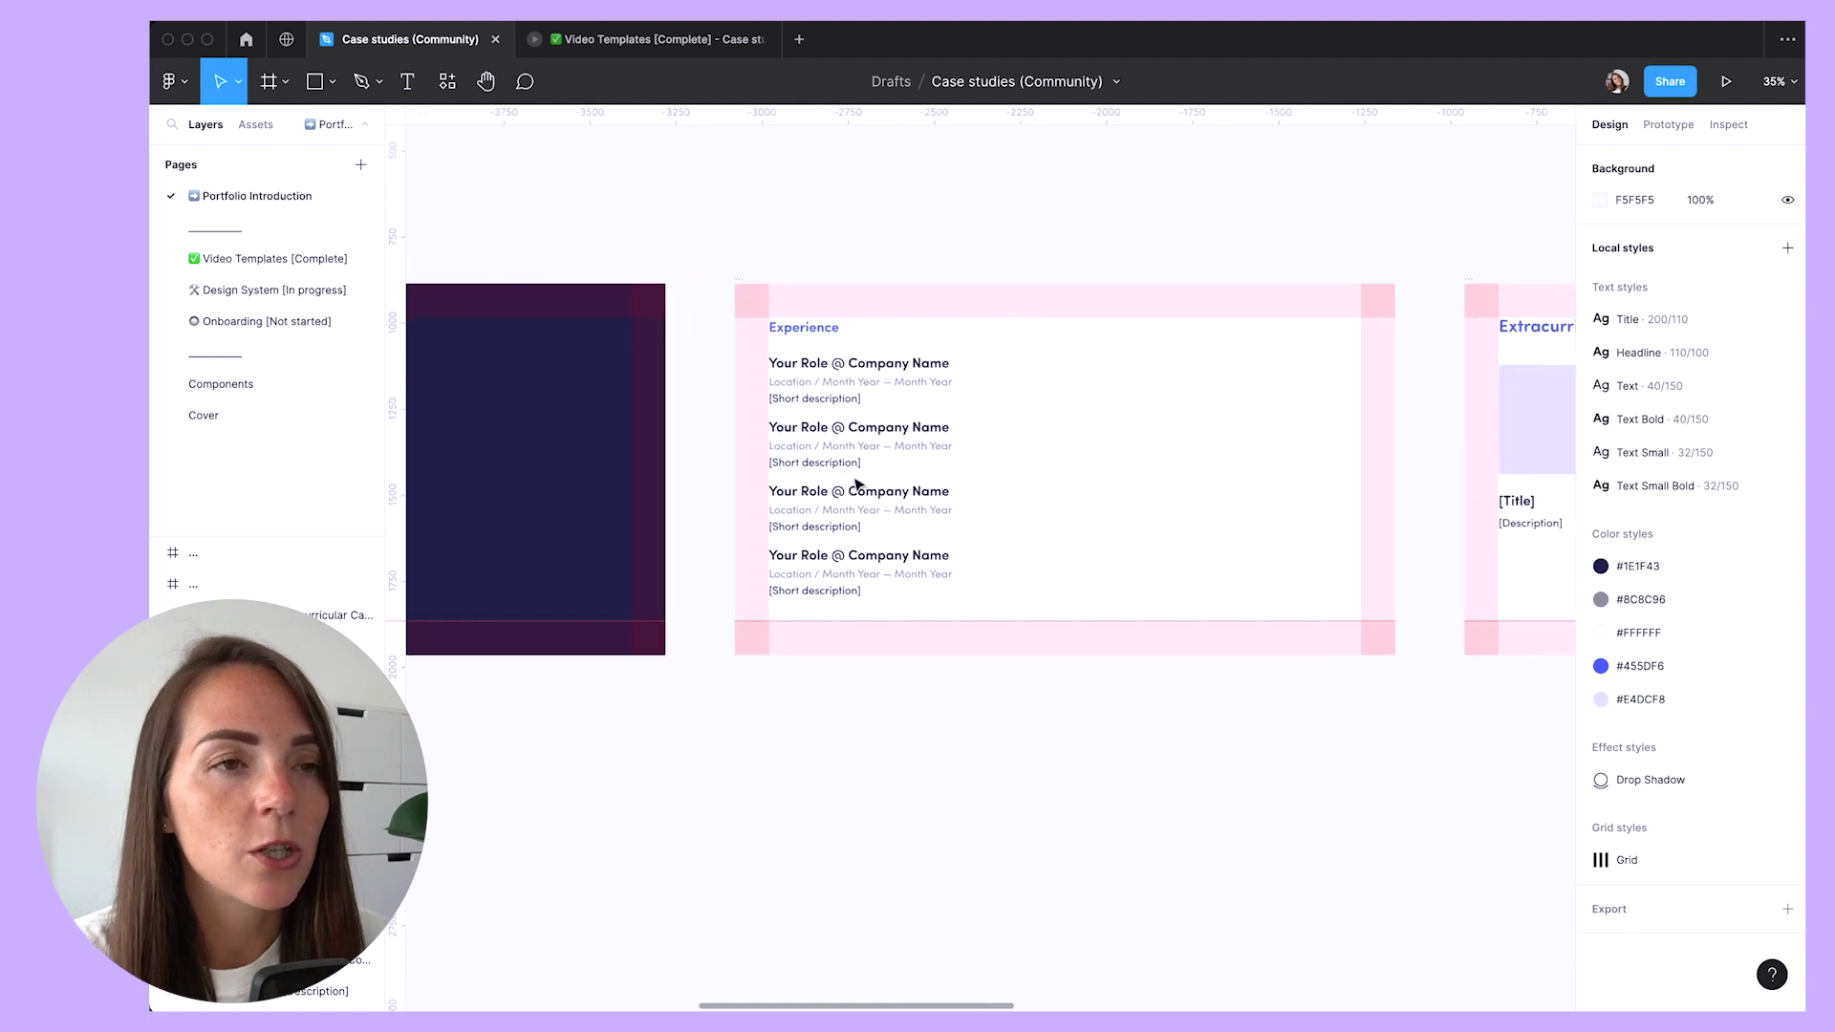
pyautogui.scroll(2, 1044, 407)
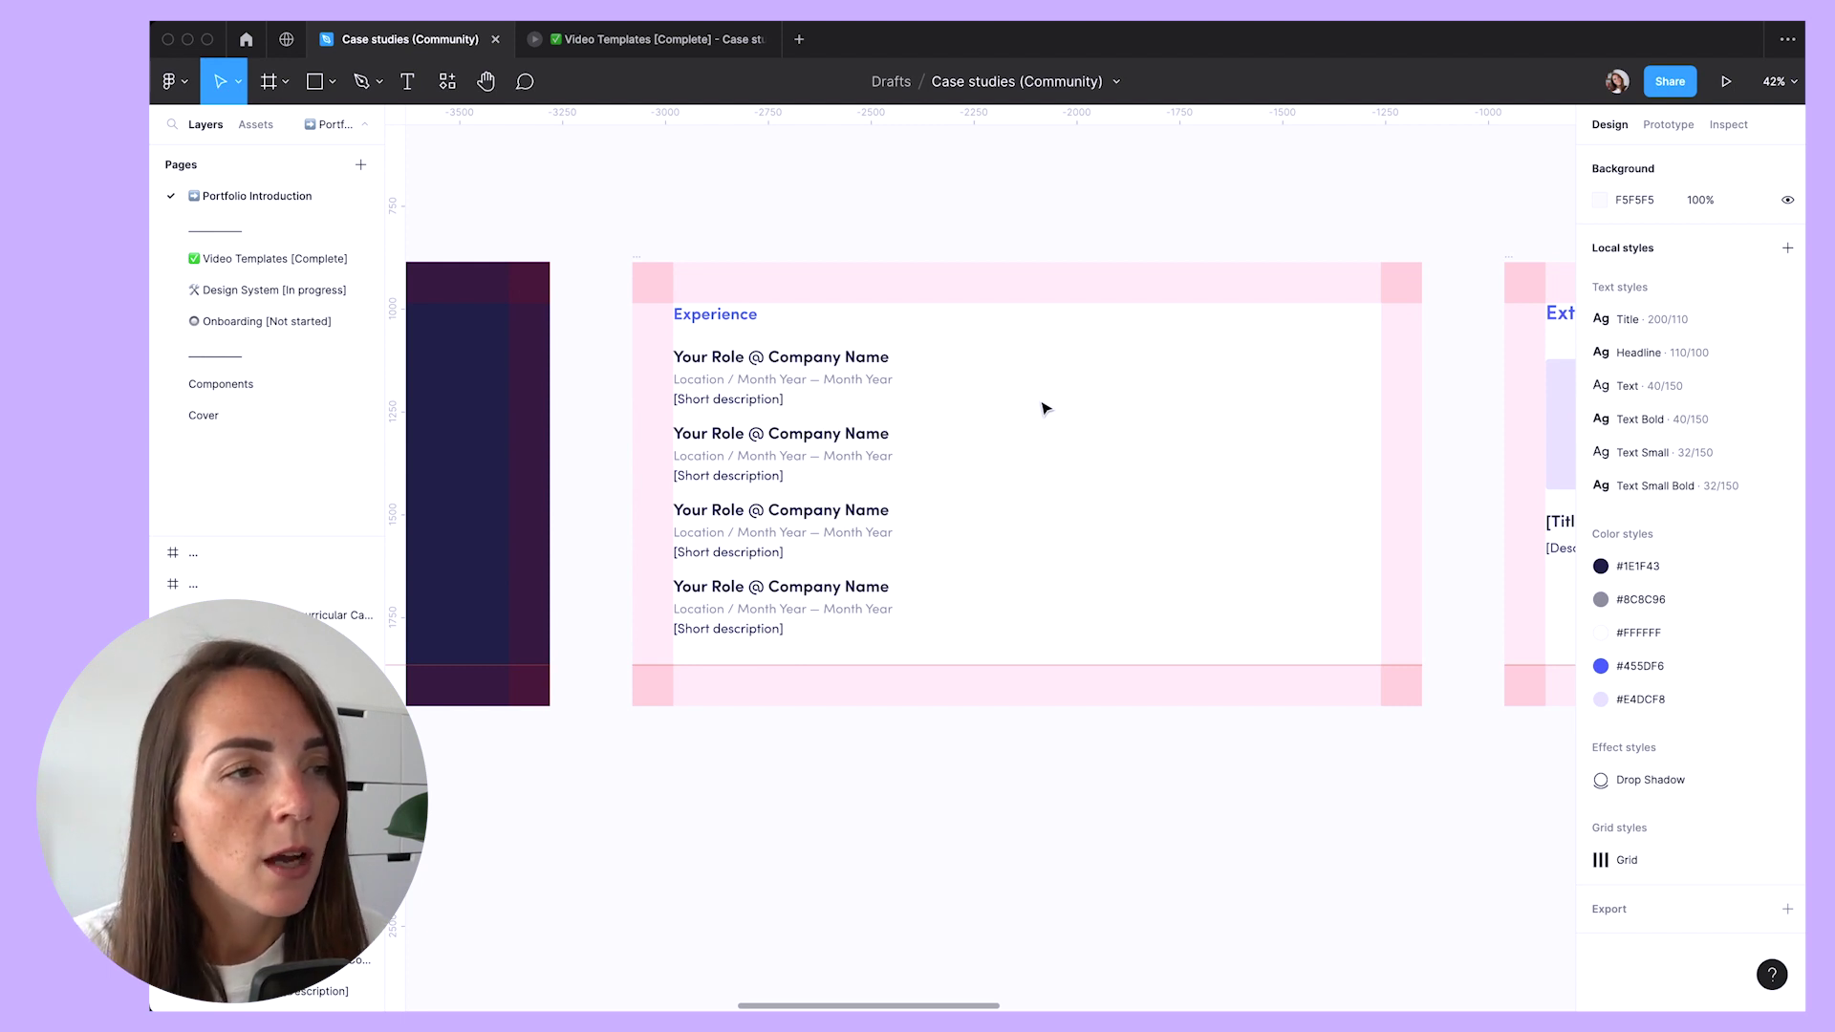
pyautogui.hscroll(10, 1045, 408)
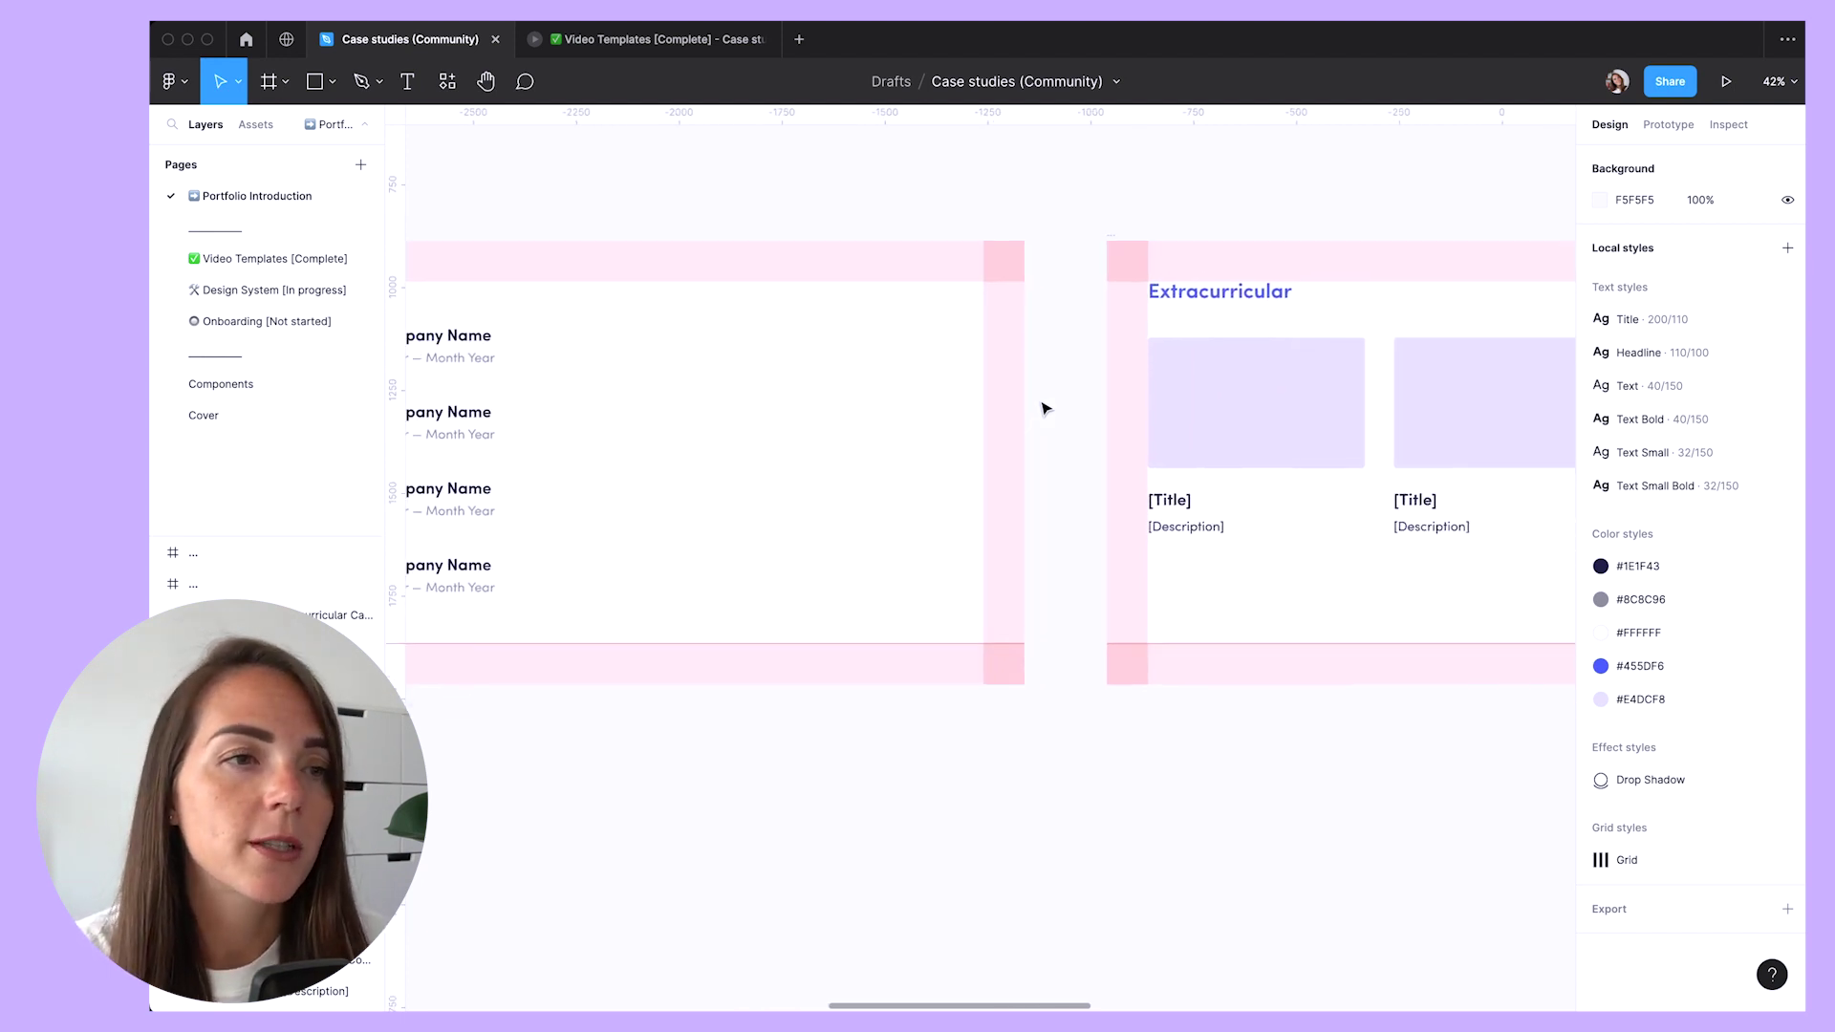
pyautogui.hscroll(4, 1045, 408)
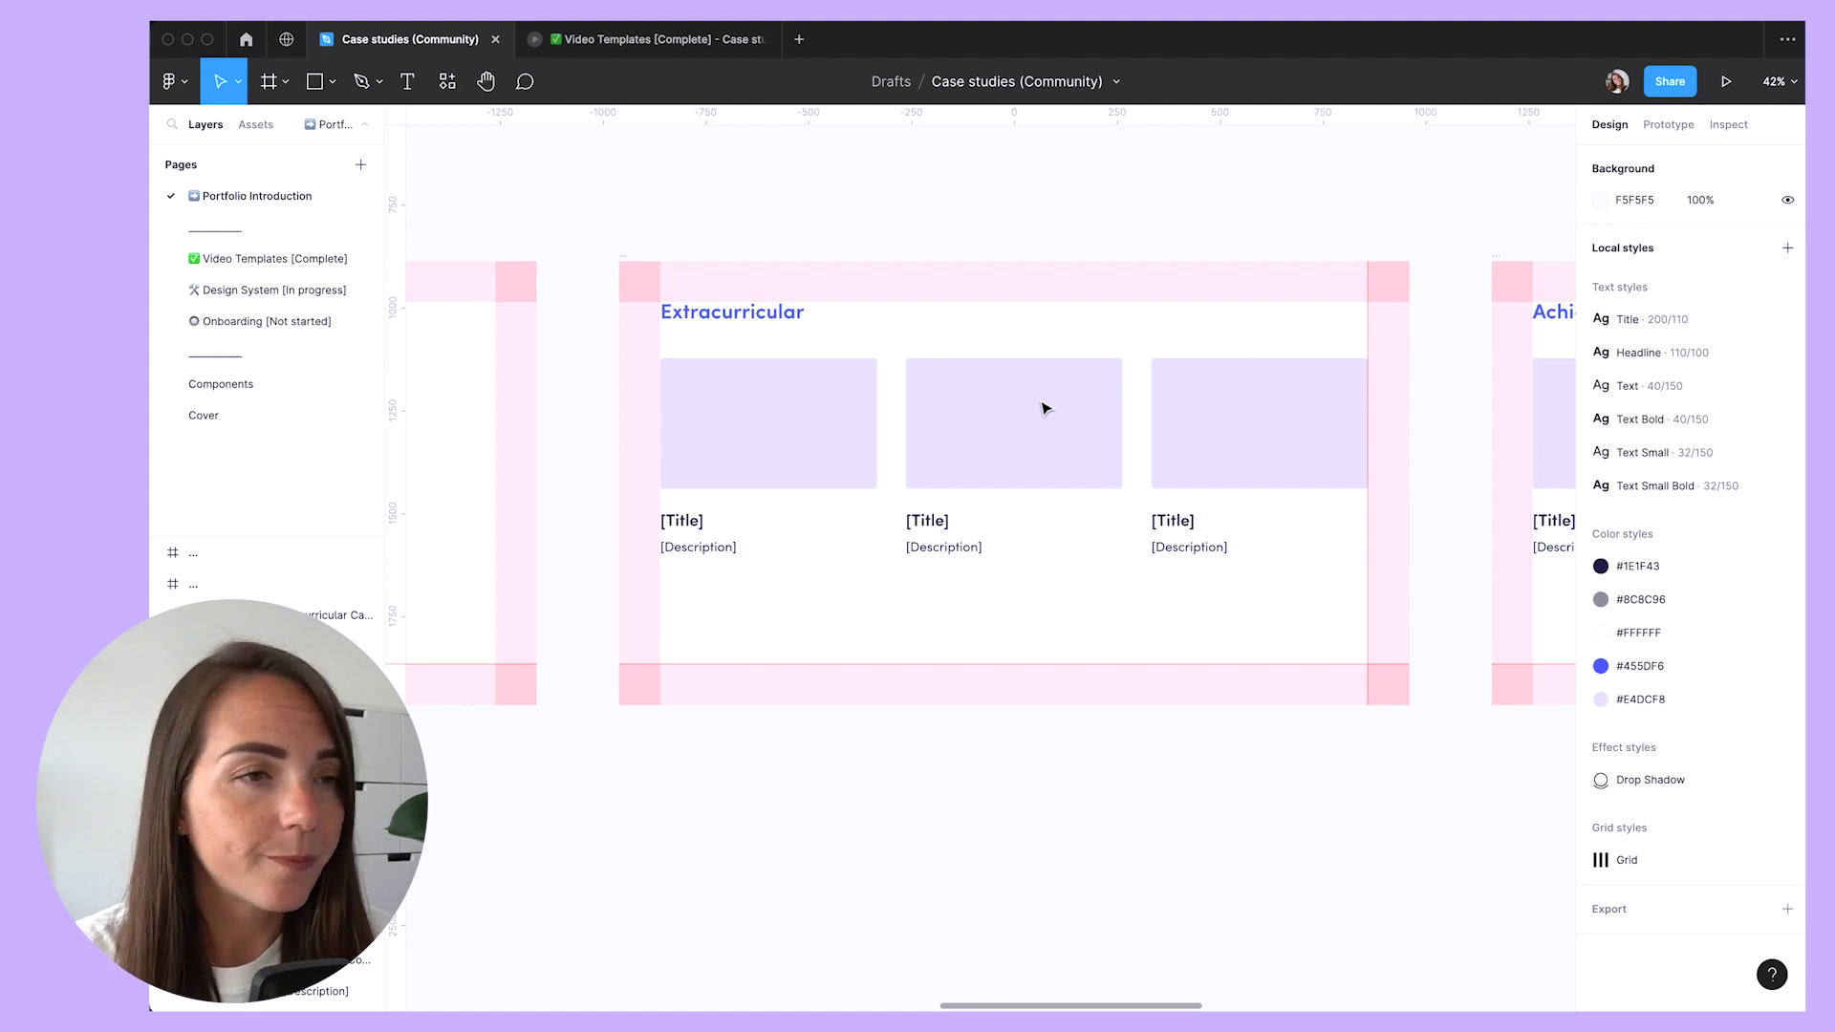
pyautogui.hscroll(10, 1045, 409)
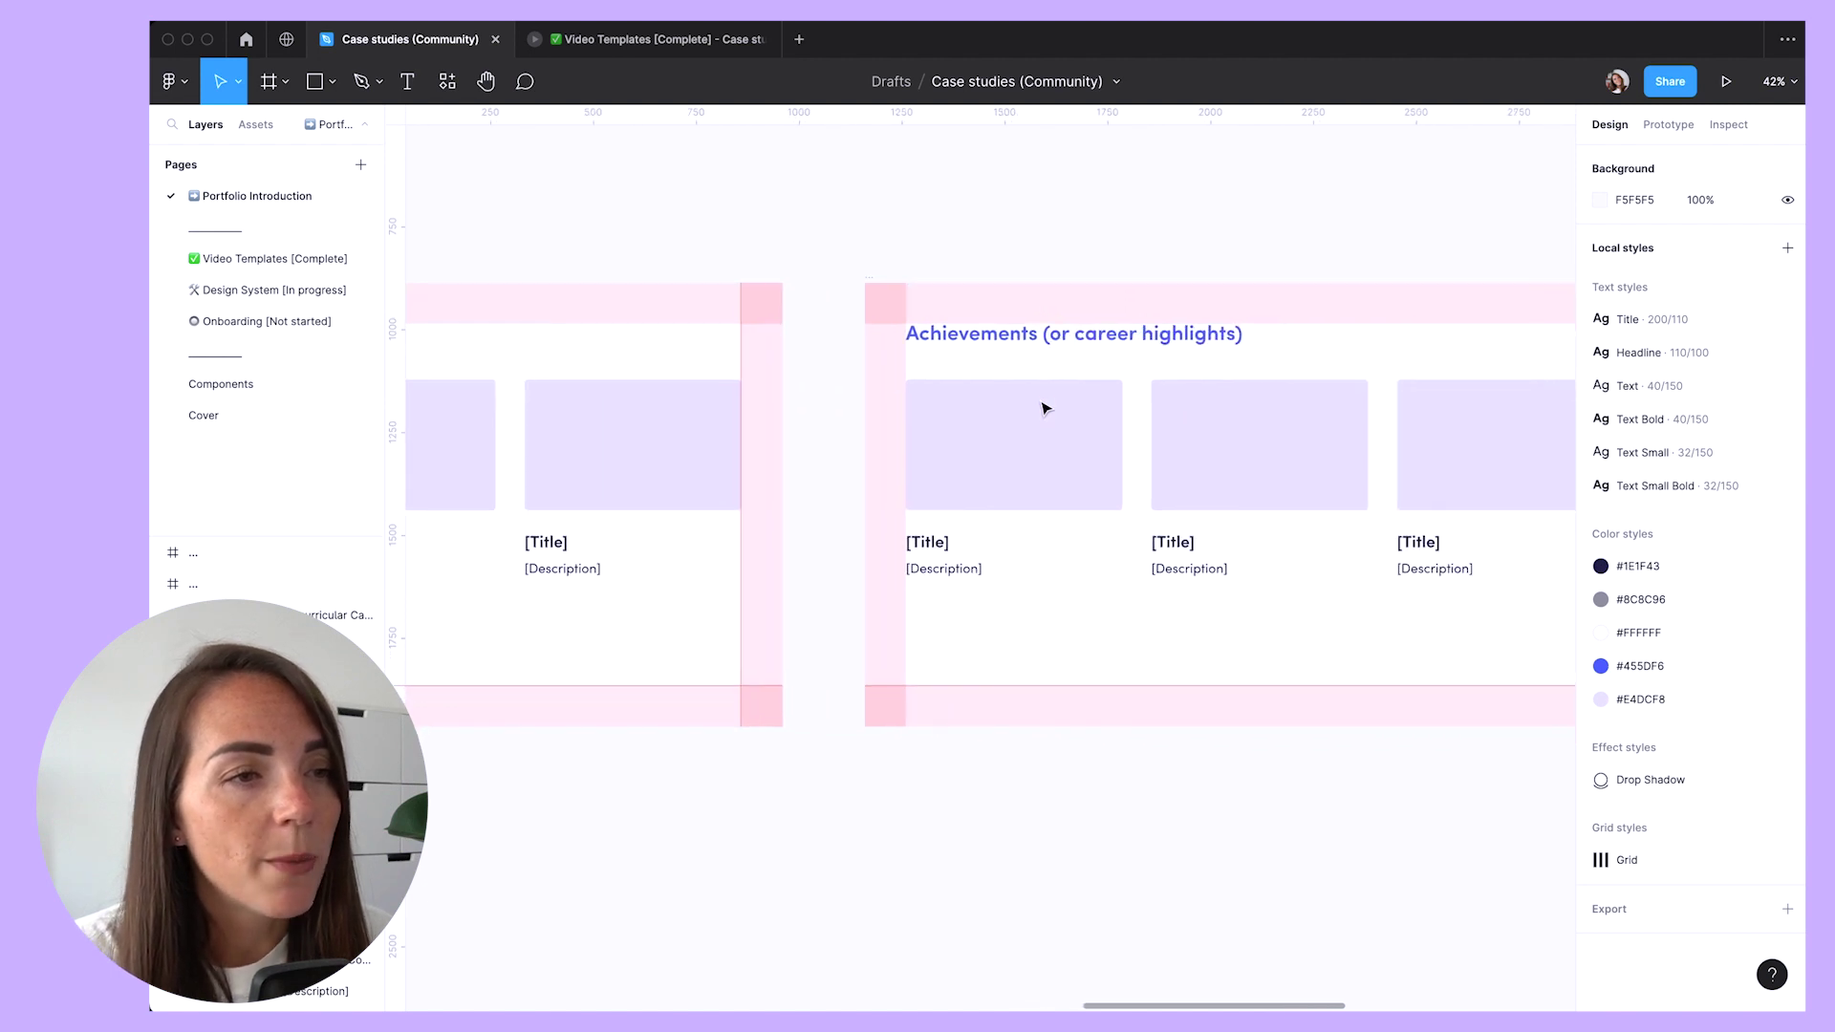
pyautogui.hscroll(5, 1045, 409)
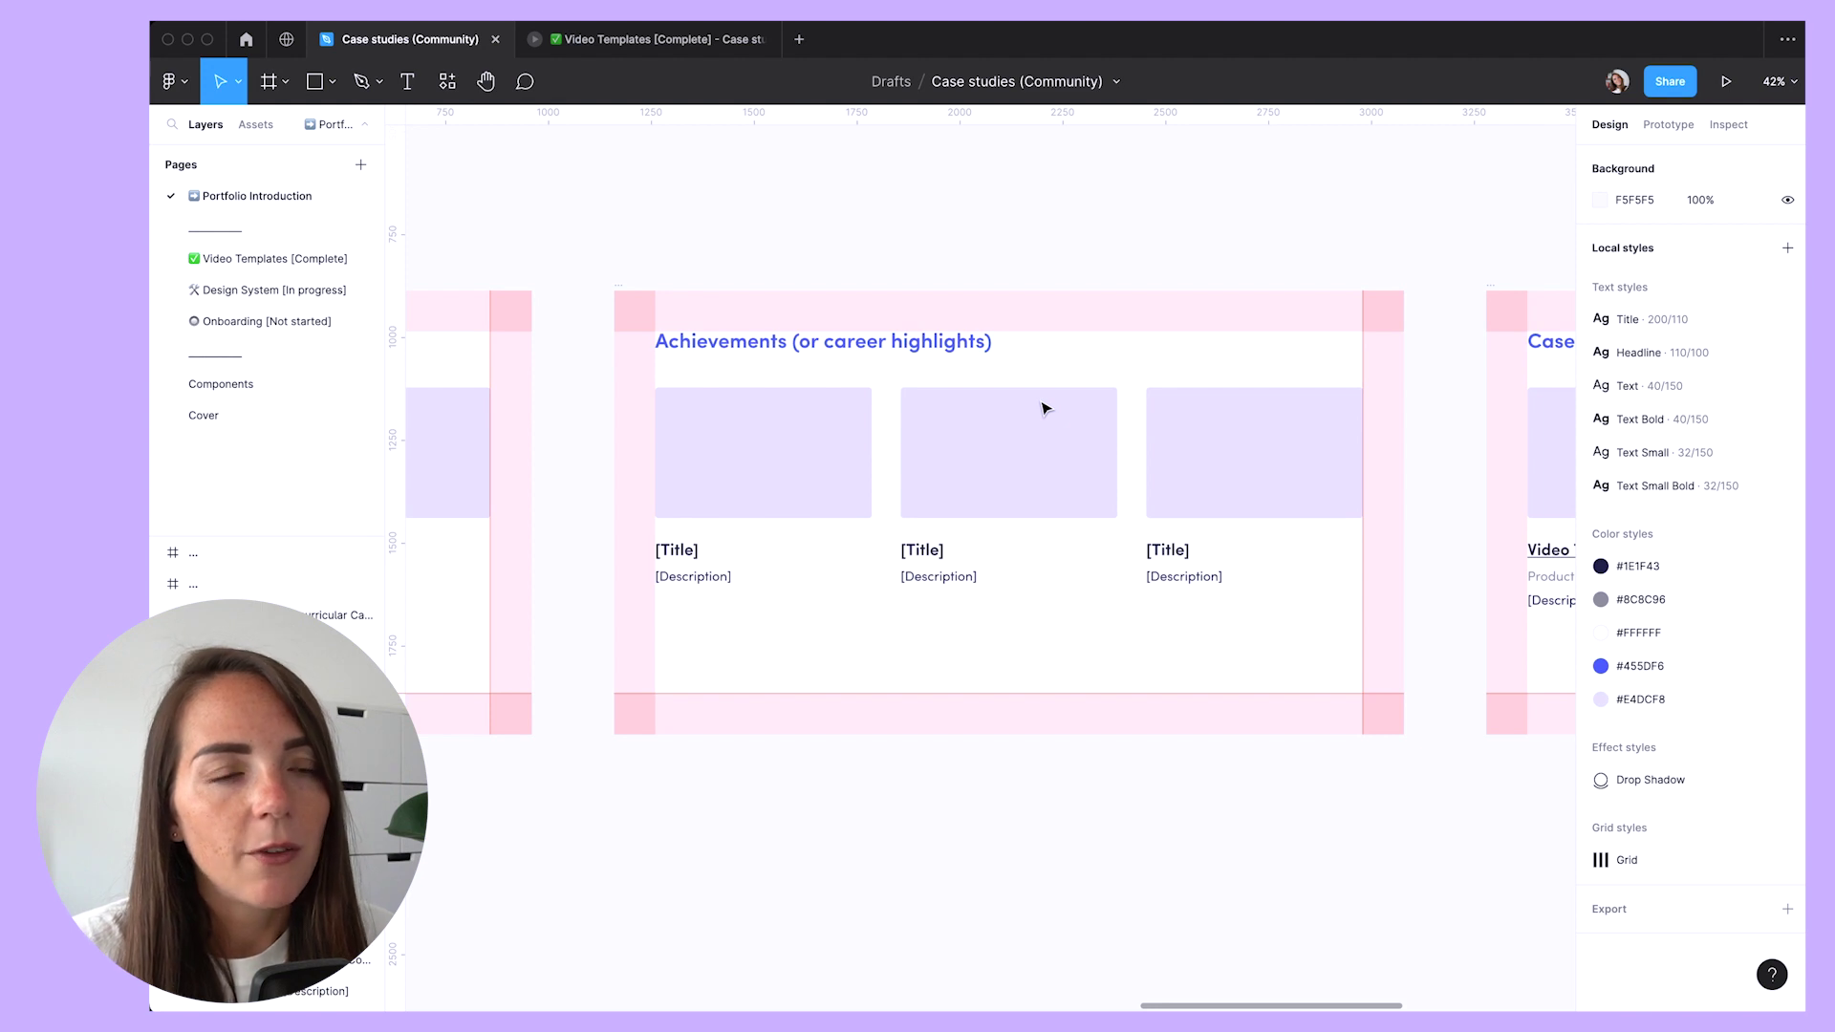
pyautogui.hscroll(1, 1045, 409)
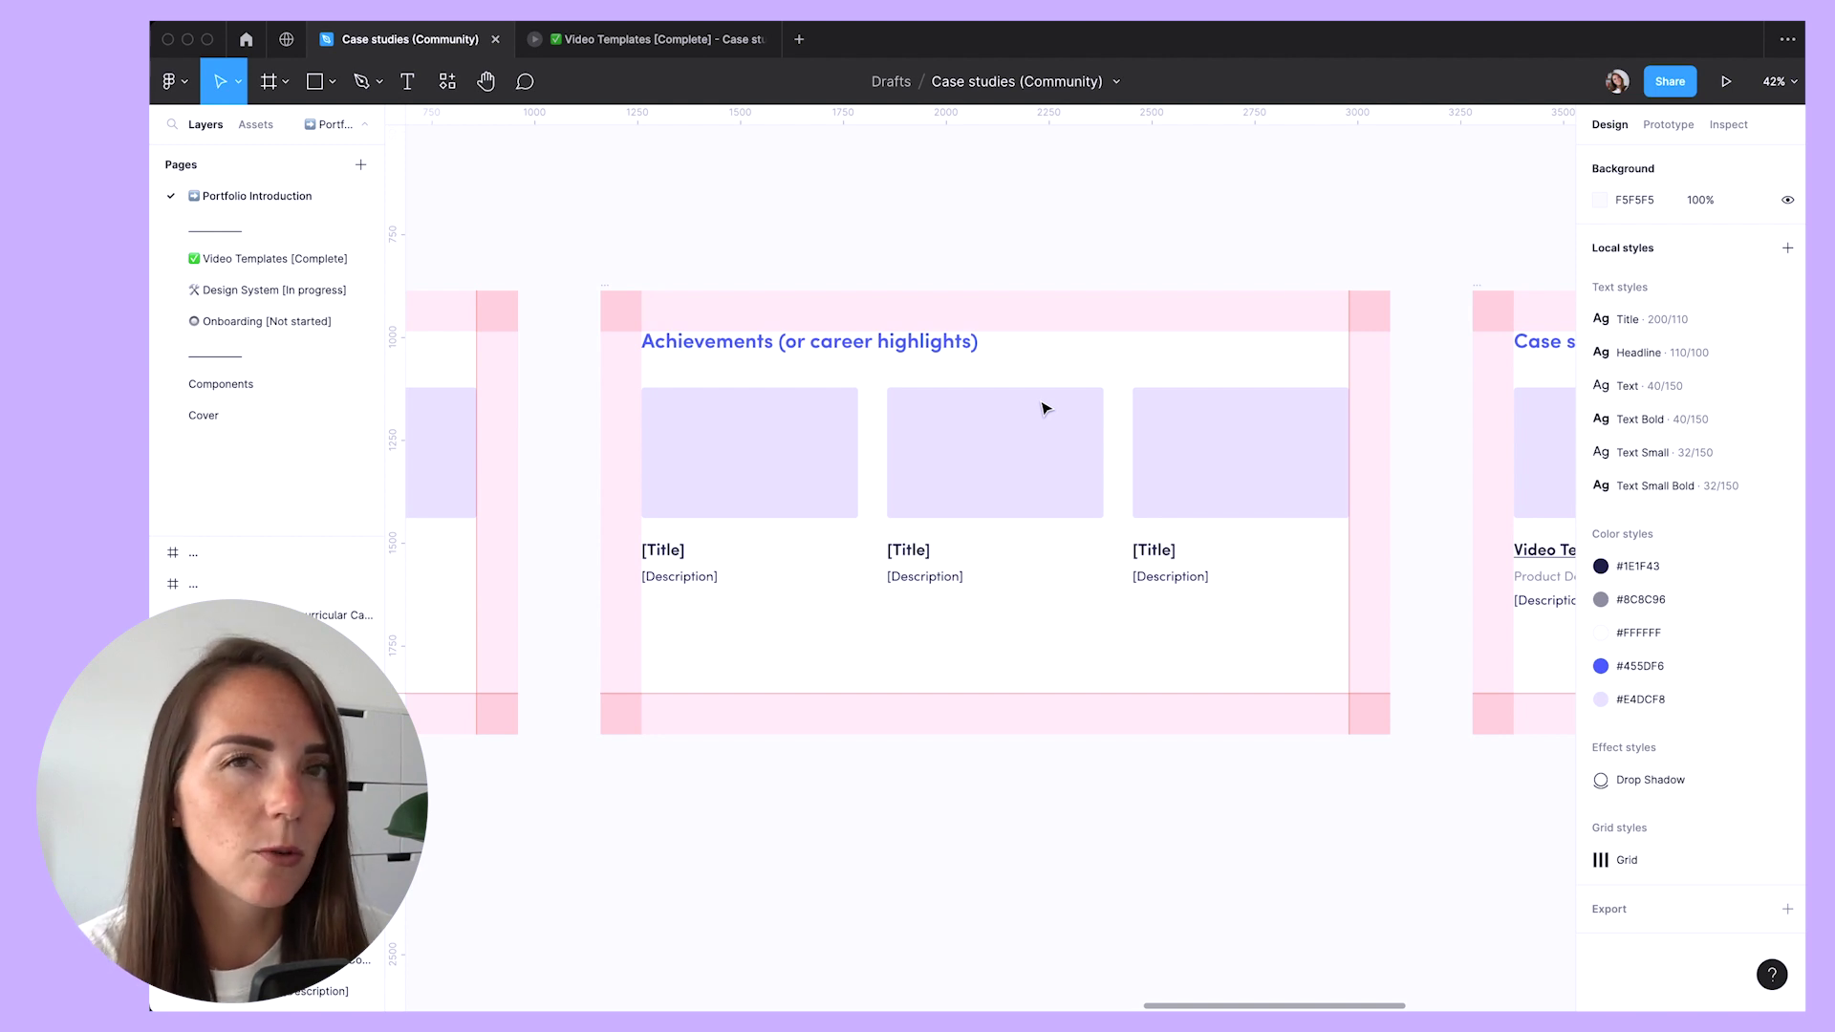
pyautogui.hscroll(10, 1045, 408)
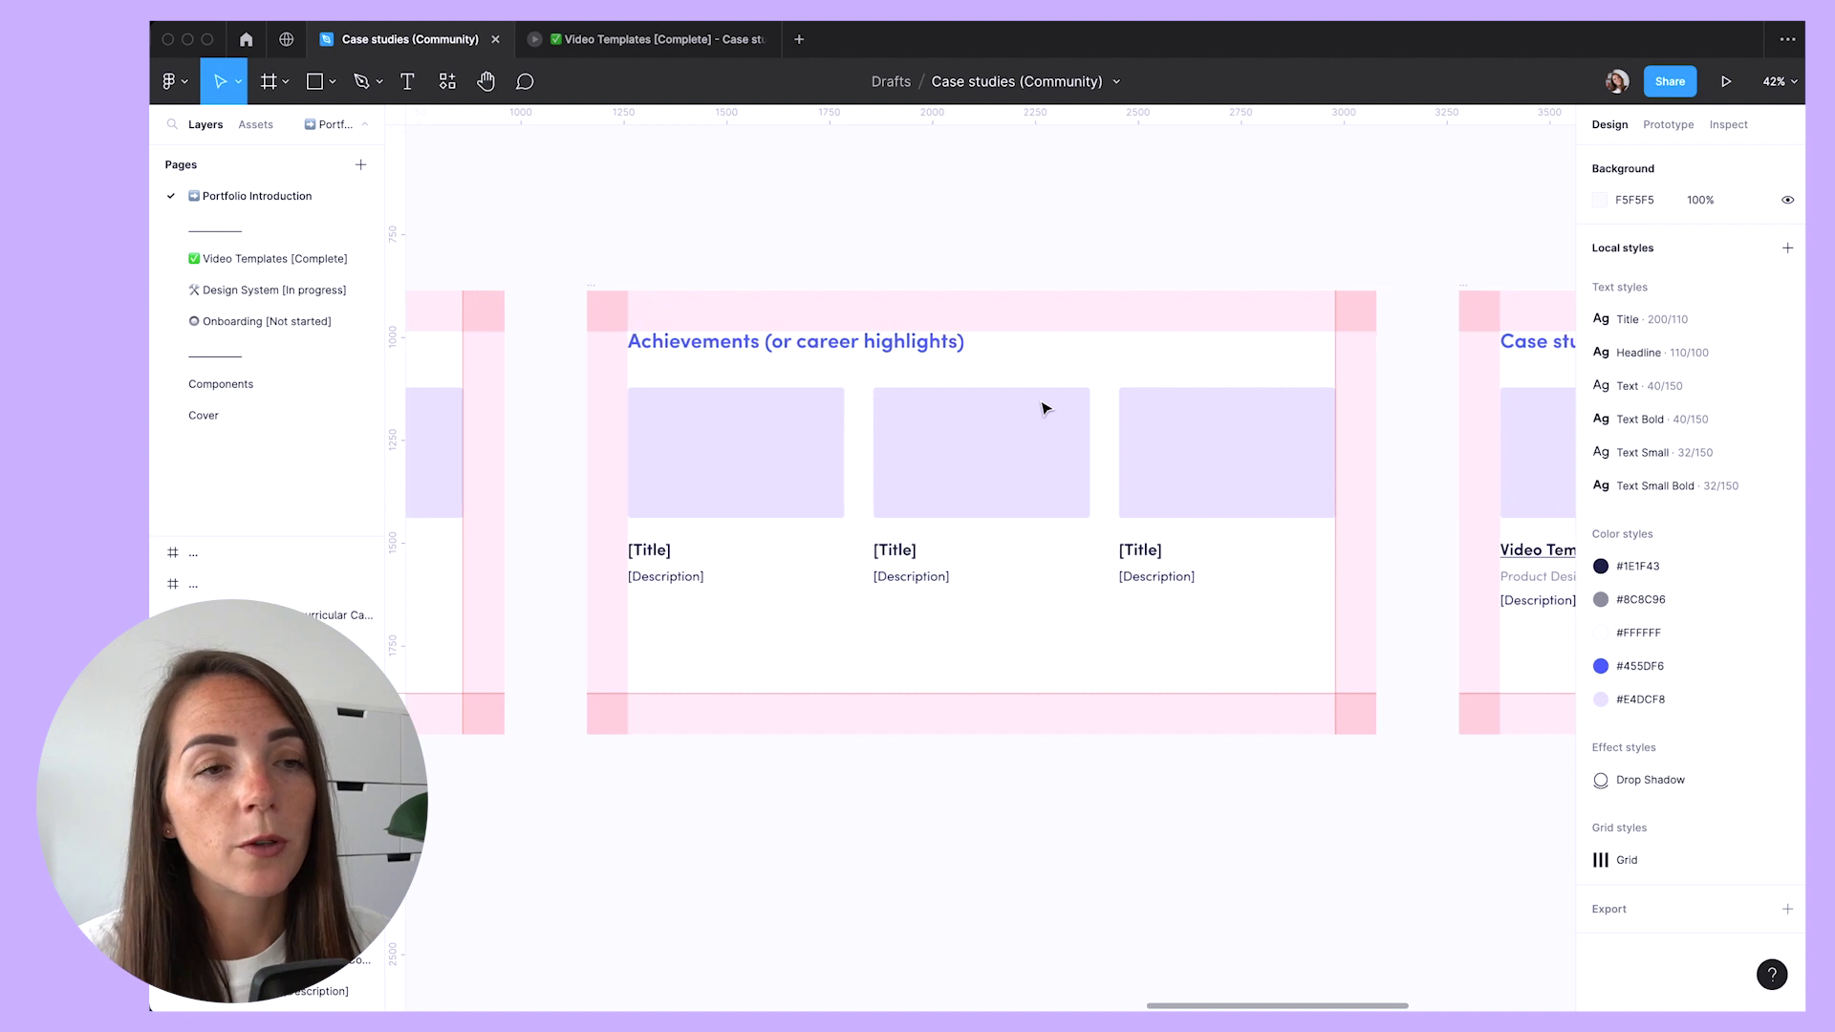
pyautogui.hscroll(2, 1044, 408)
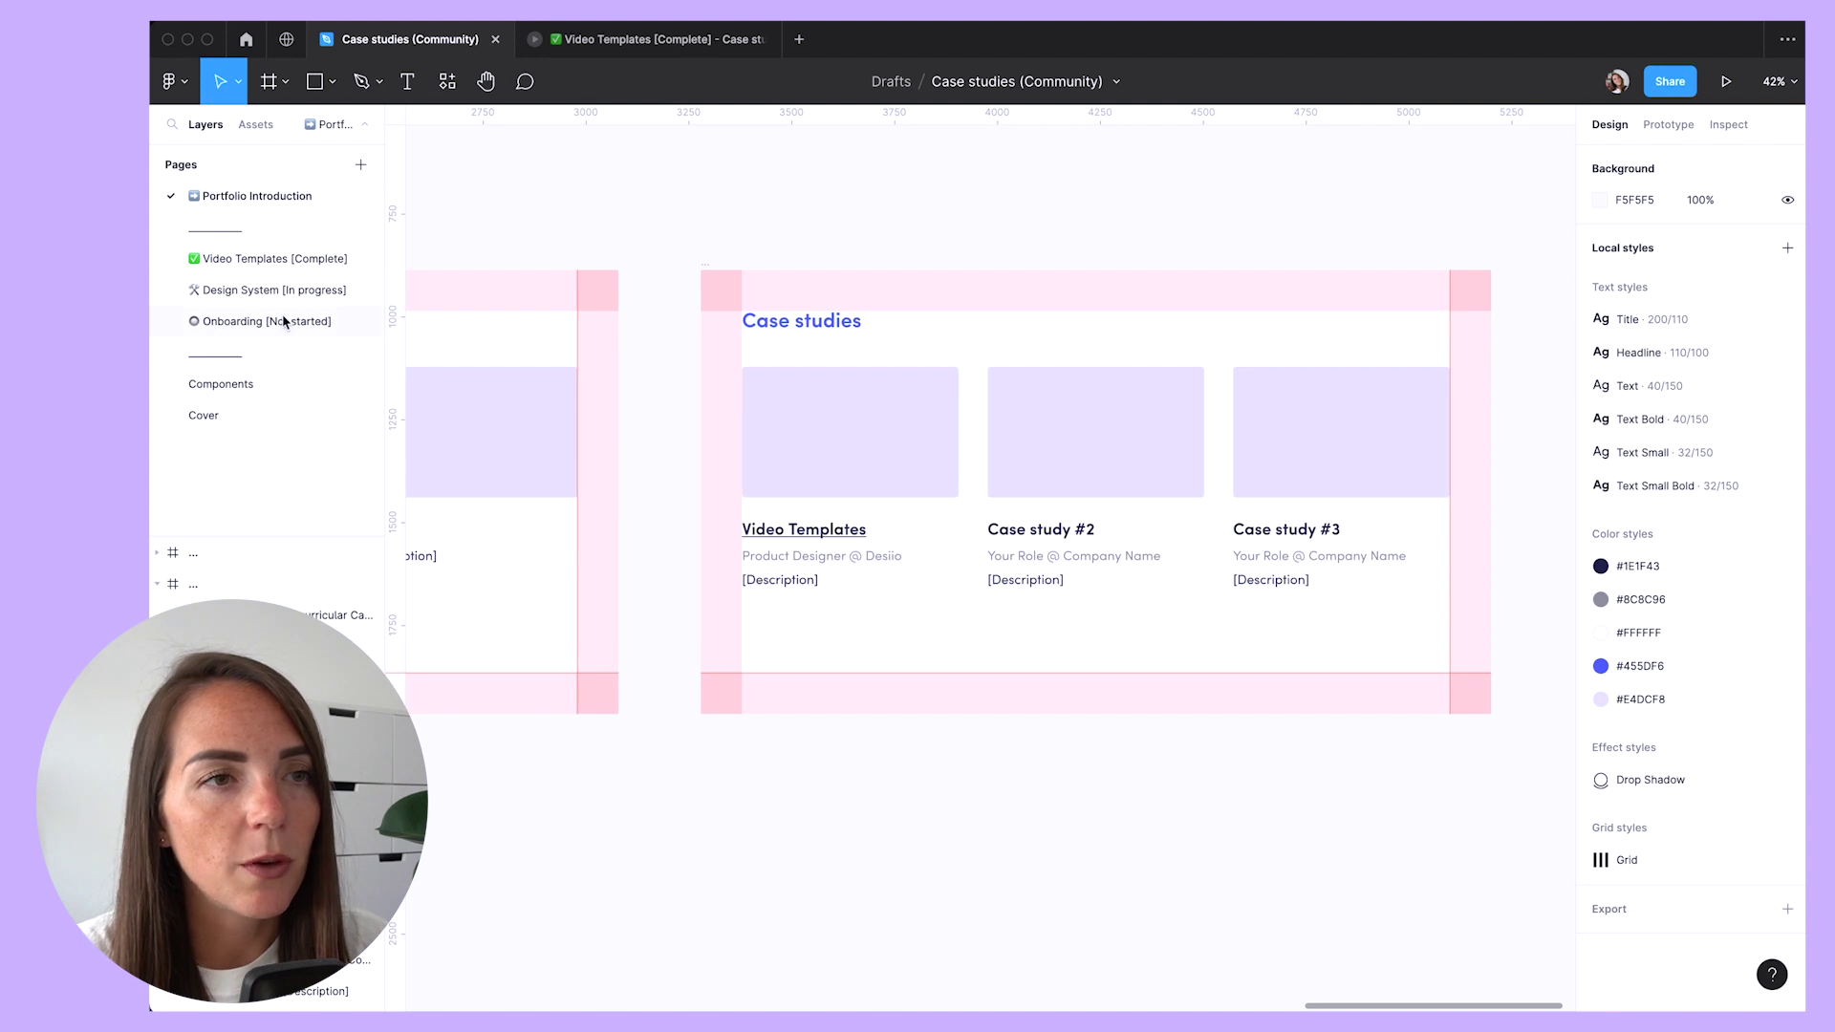
# Step: Look through the Design System, Onboarding and Components pages of the case studies file
pyautogui.click(196, 295)
pyautogui.doubleClick(197, 295)
pyautogui.click(203, 324)
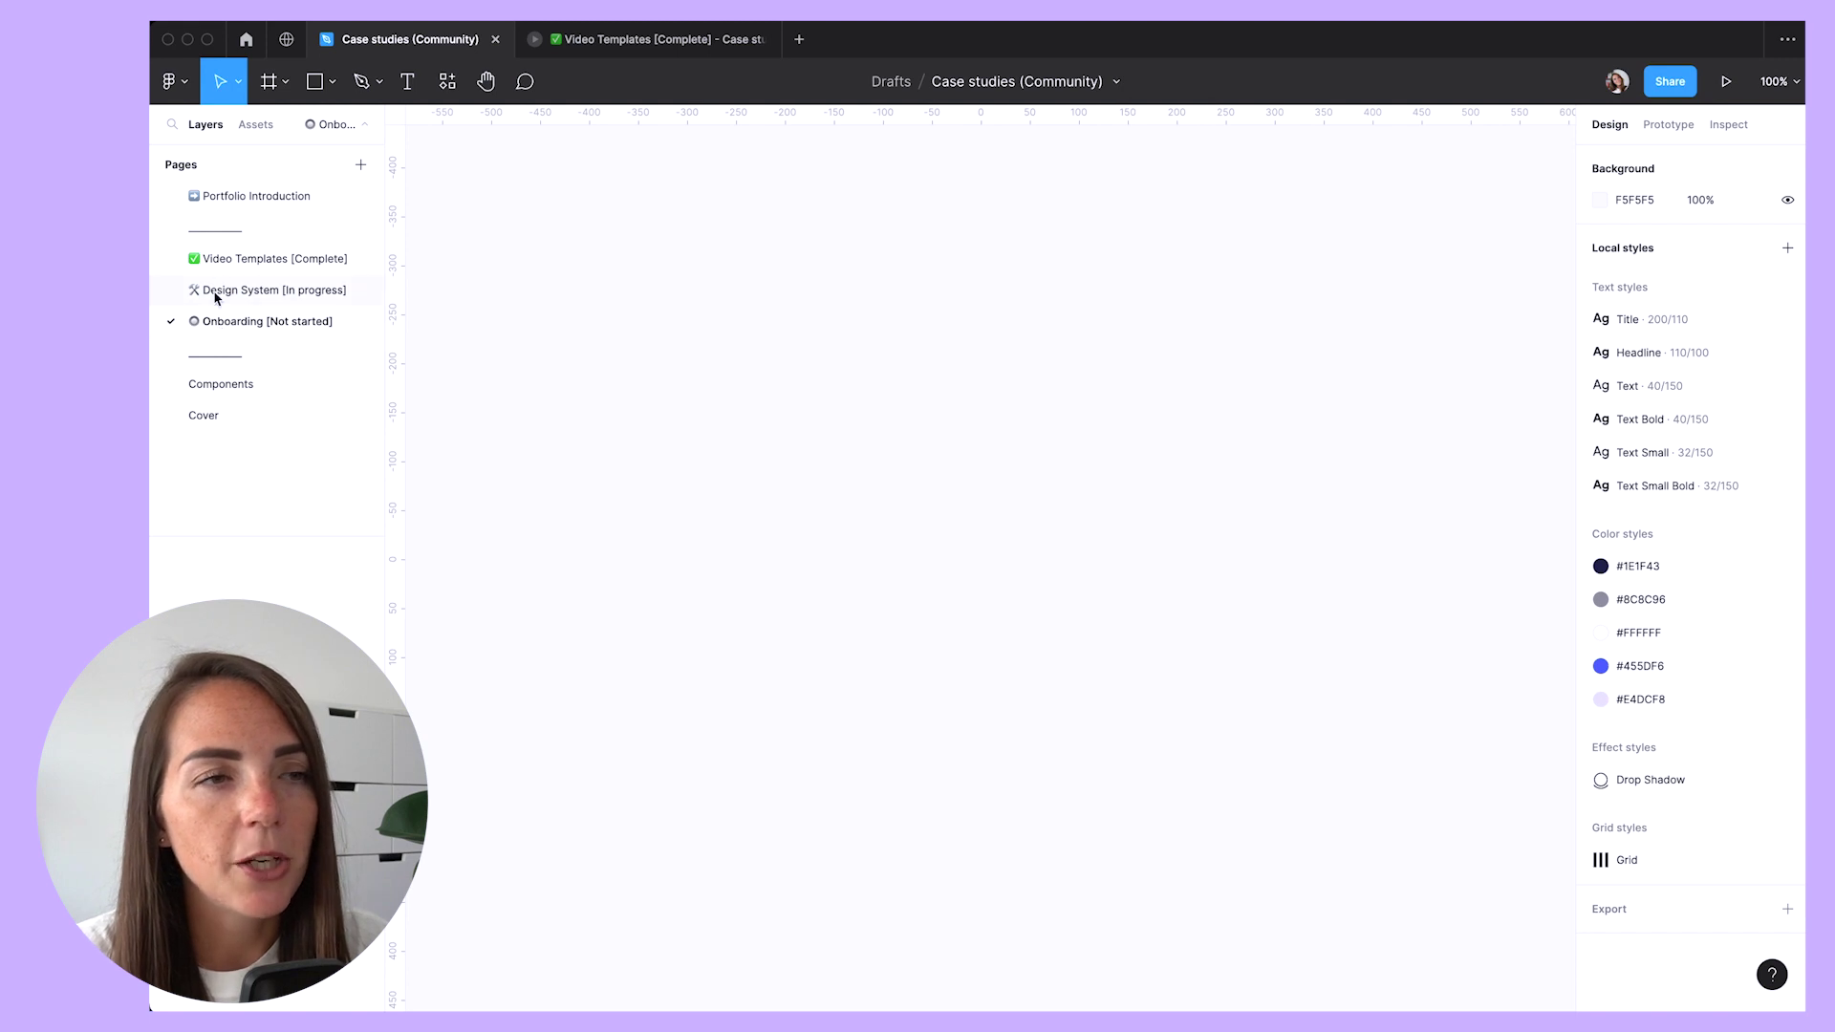
pyautogui.click(228, 386)
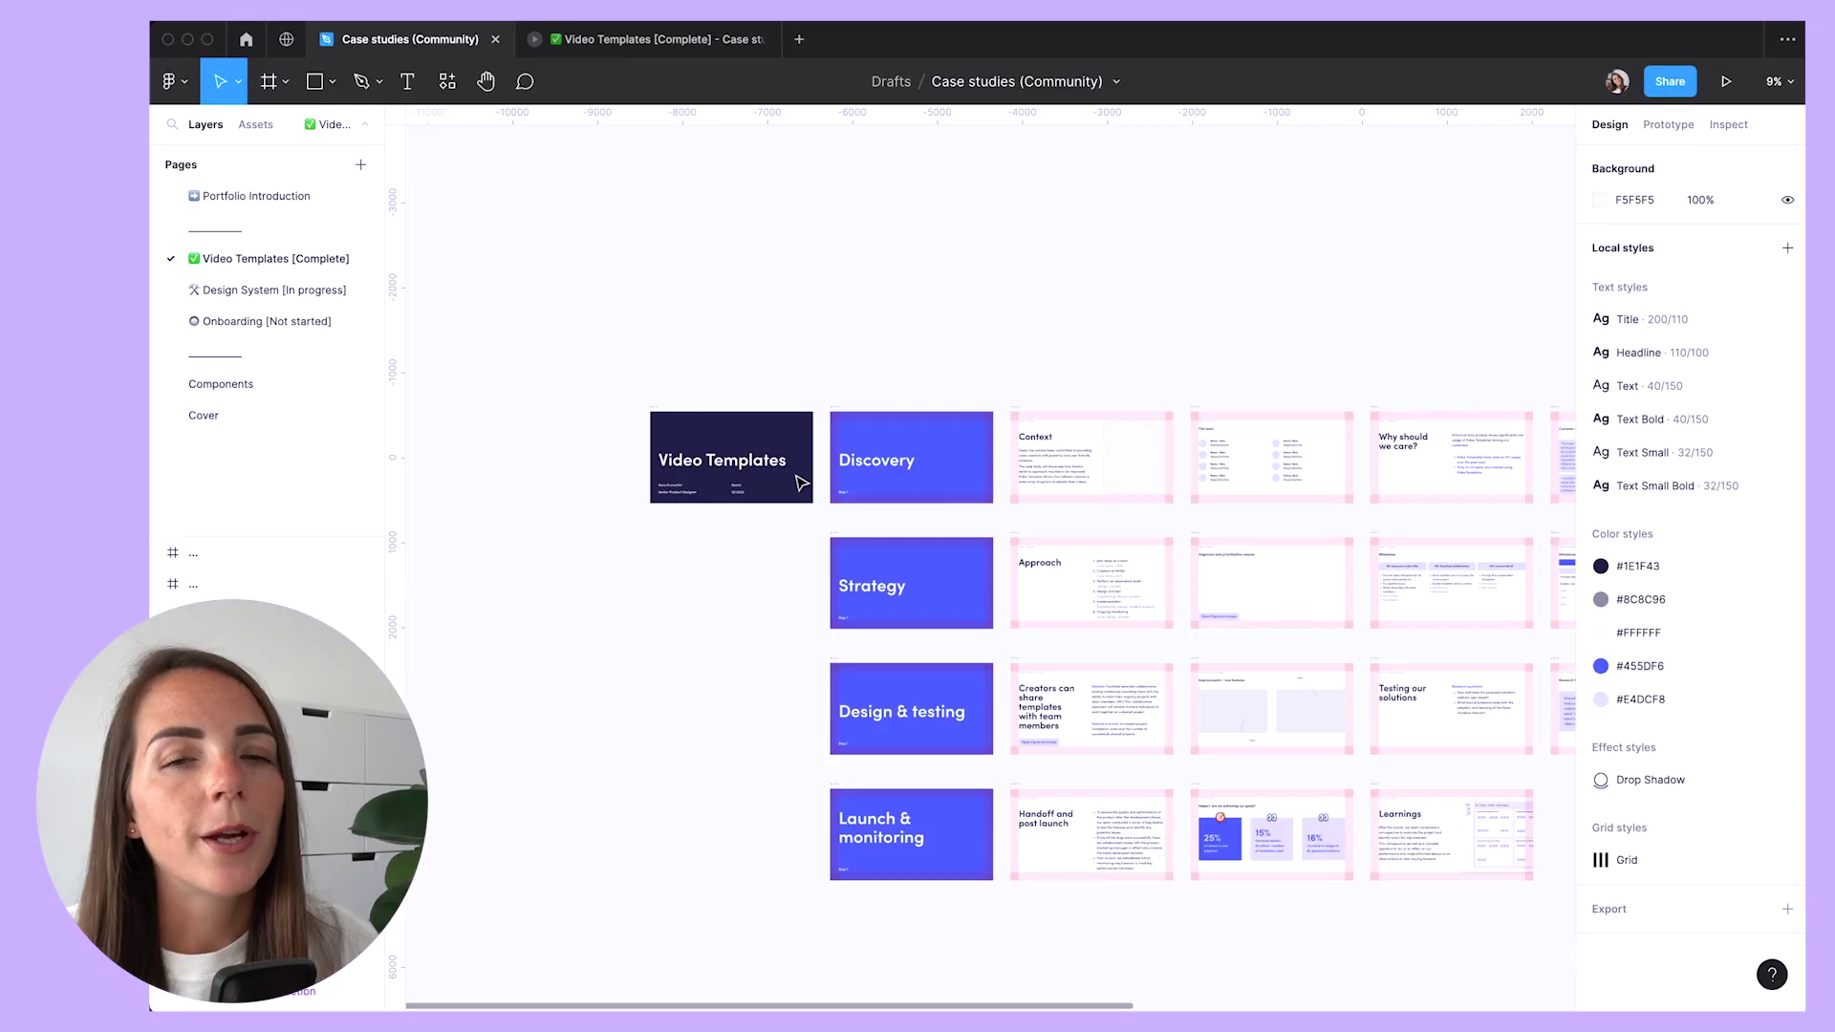
# Step: Examine the Discovery slides of the Video Templates case study, covering Context, The team and the first "Why should we care?" slide
pyautogui.scroll(5, 1139, 475)
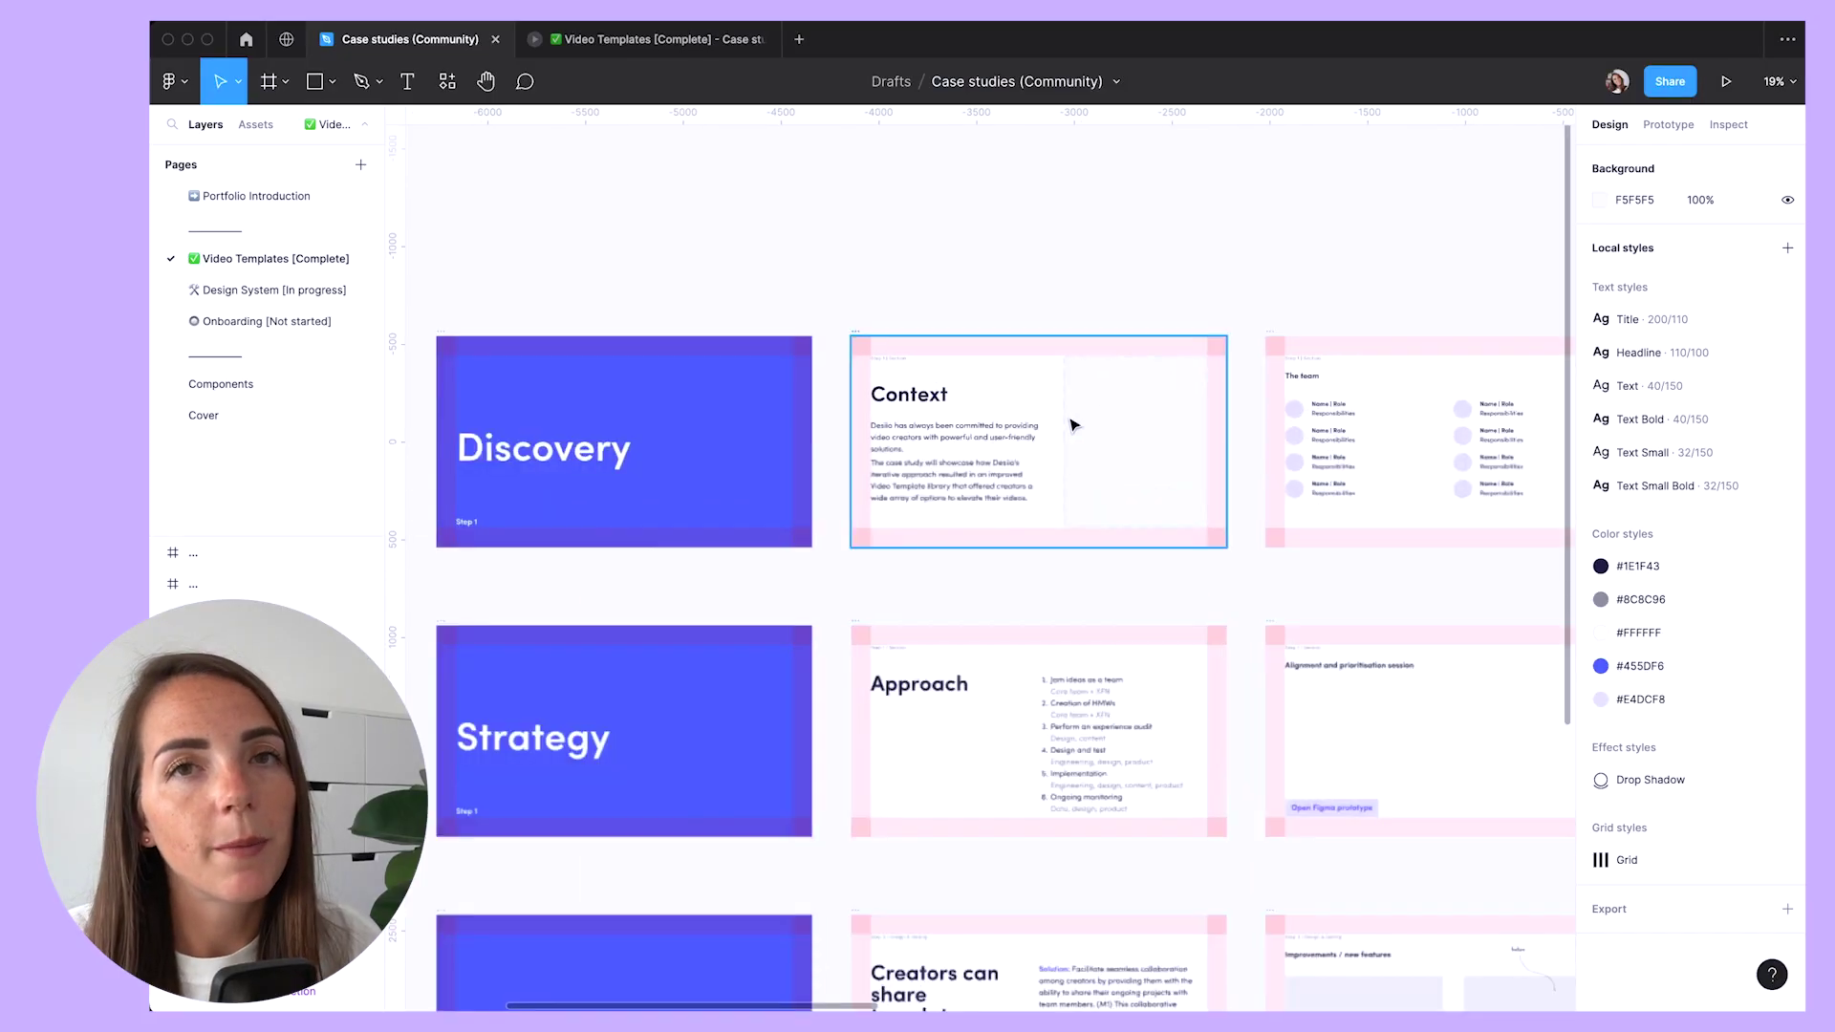
pyautogui.scroll(1, 1055, 411)
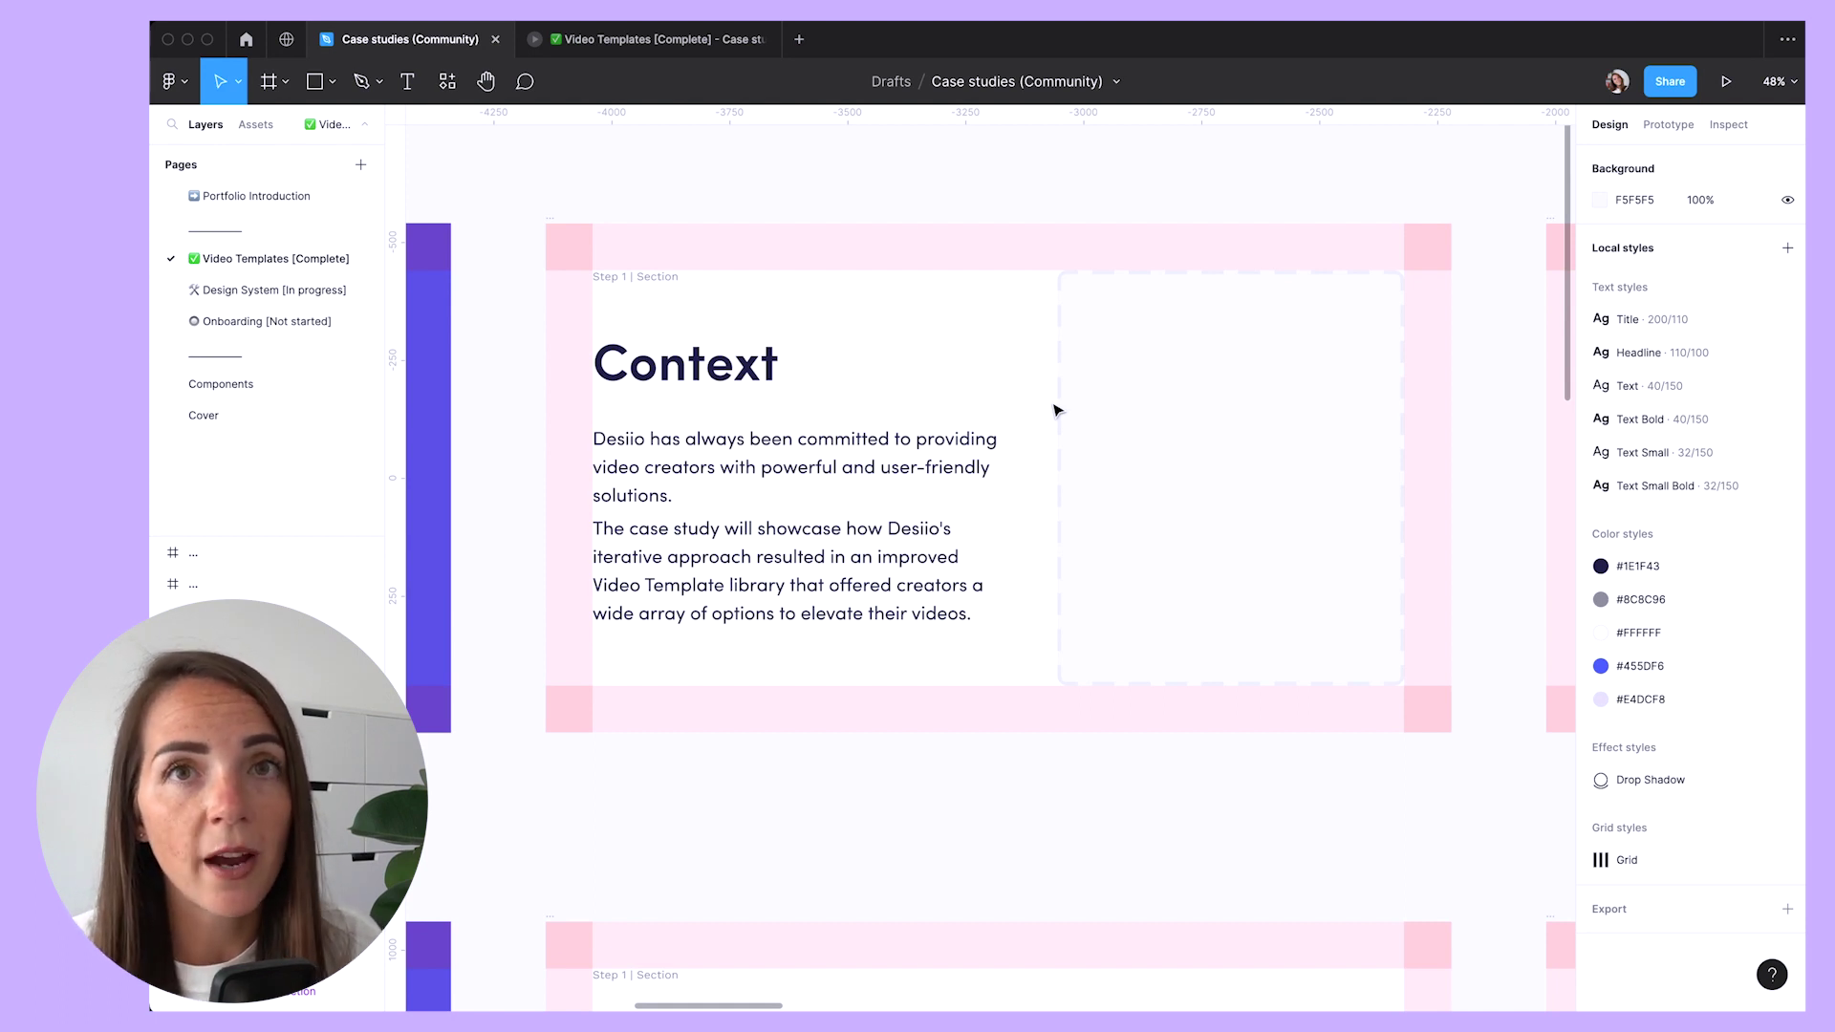
pyautogui.hscroll(10, 1055, 411)
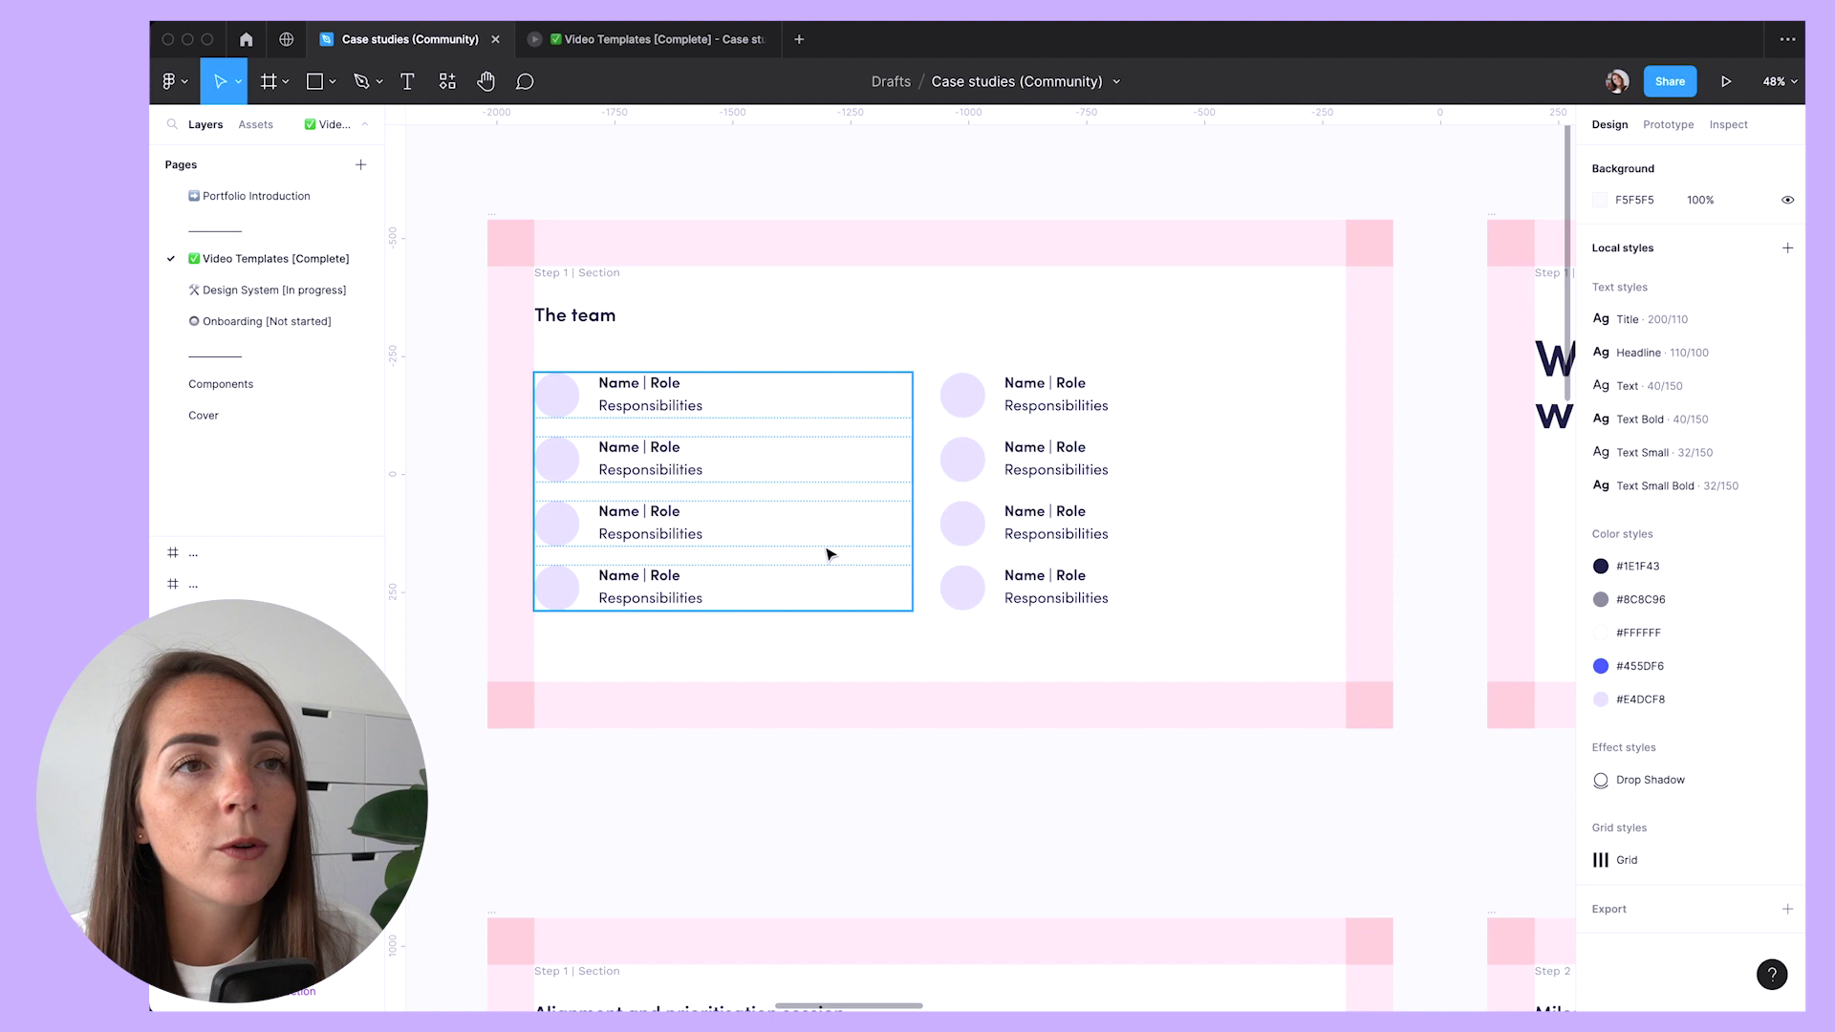
pyautogui.hscroll(10, 830, 555)
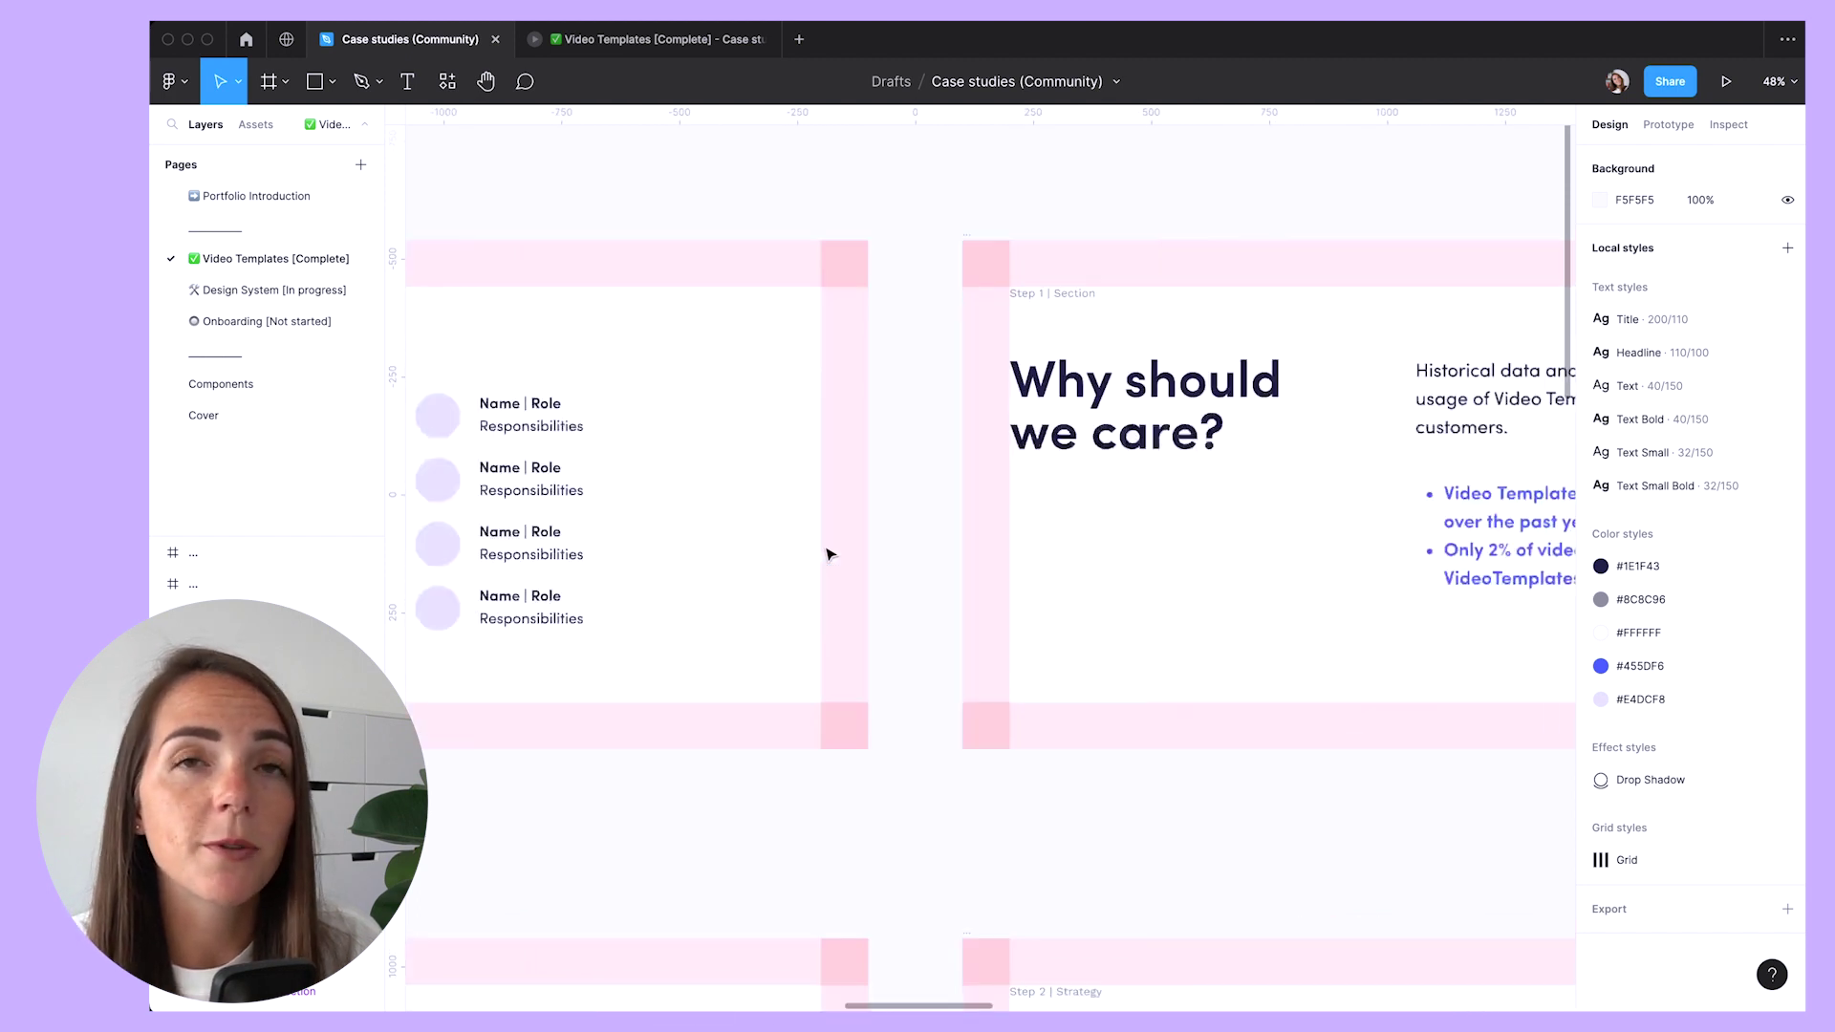
pyautogui.scroll(-3, 830, 554)
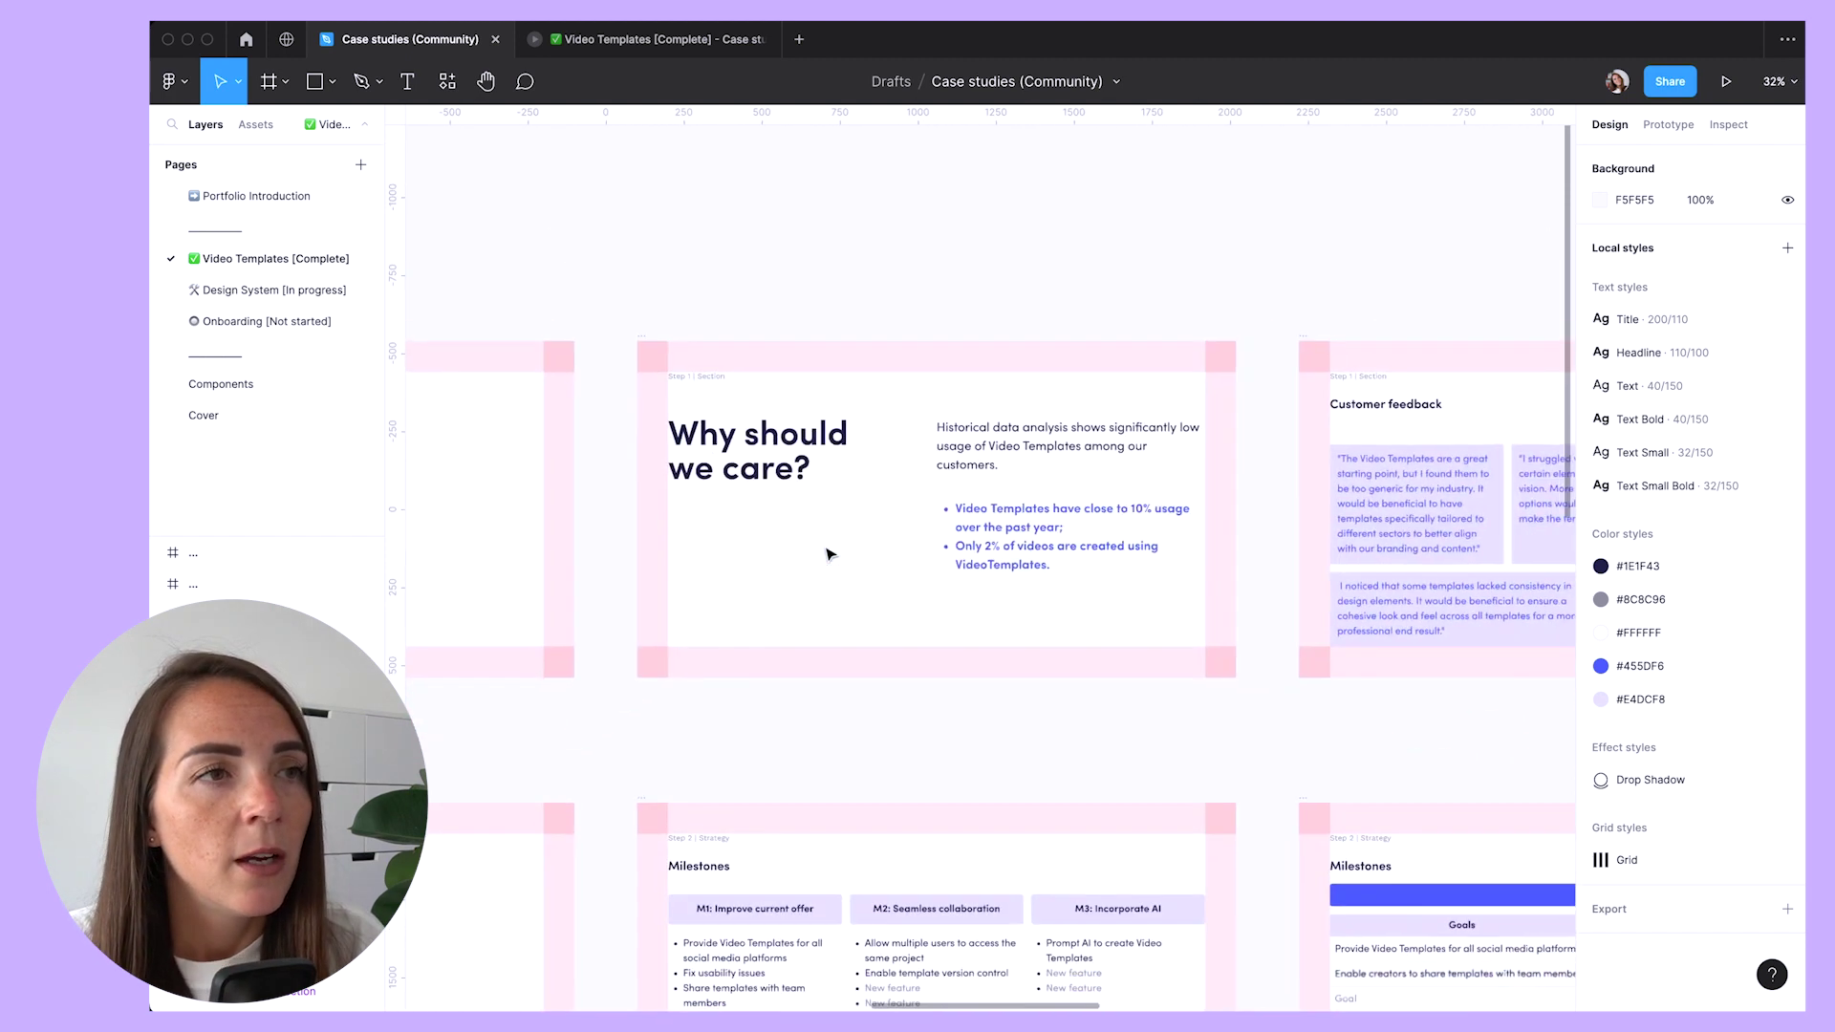
pyautogui.hscroll(10, 829, 554)
pyautogui.hscroll(-10, 830, 554)
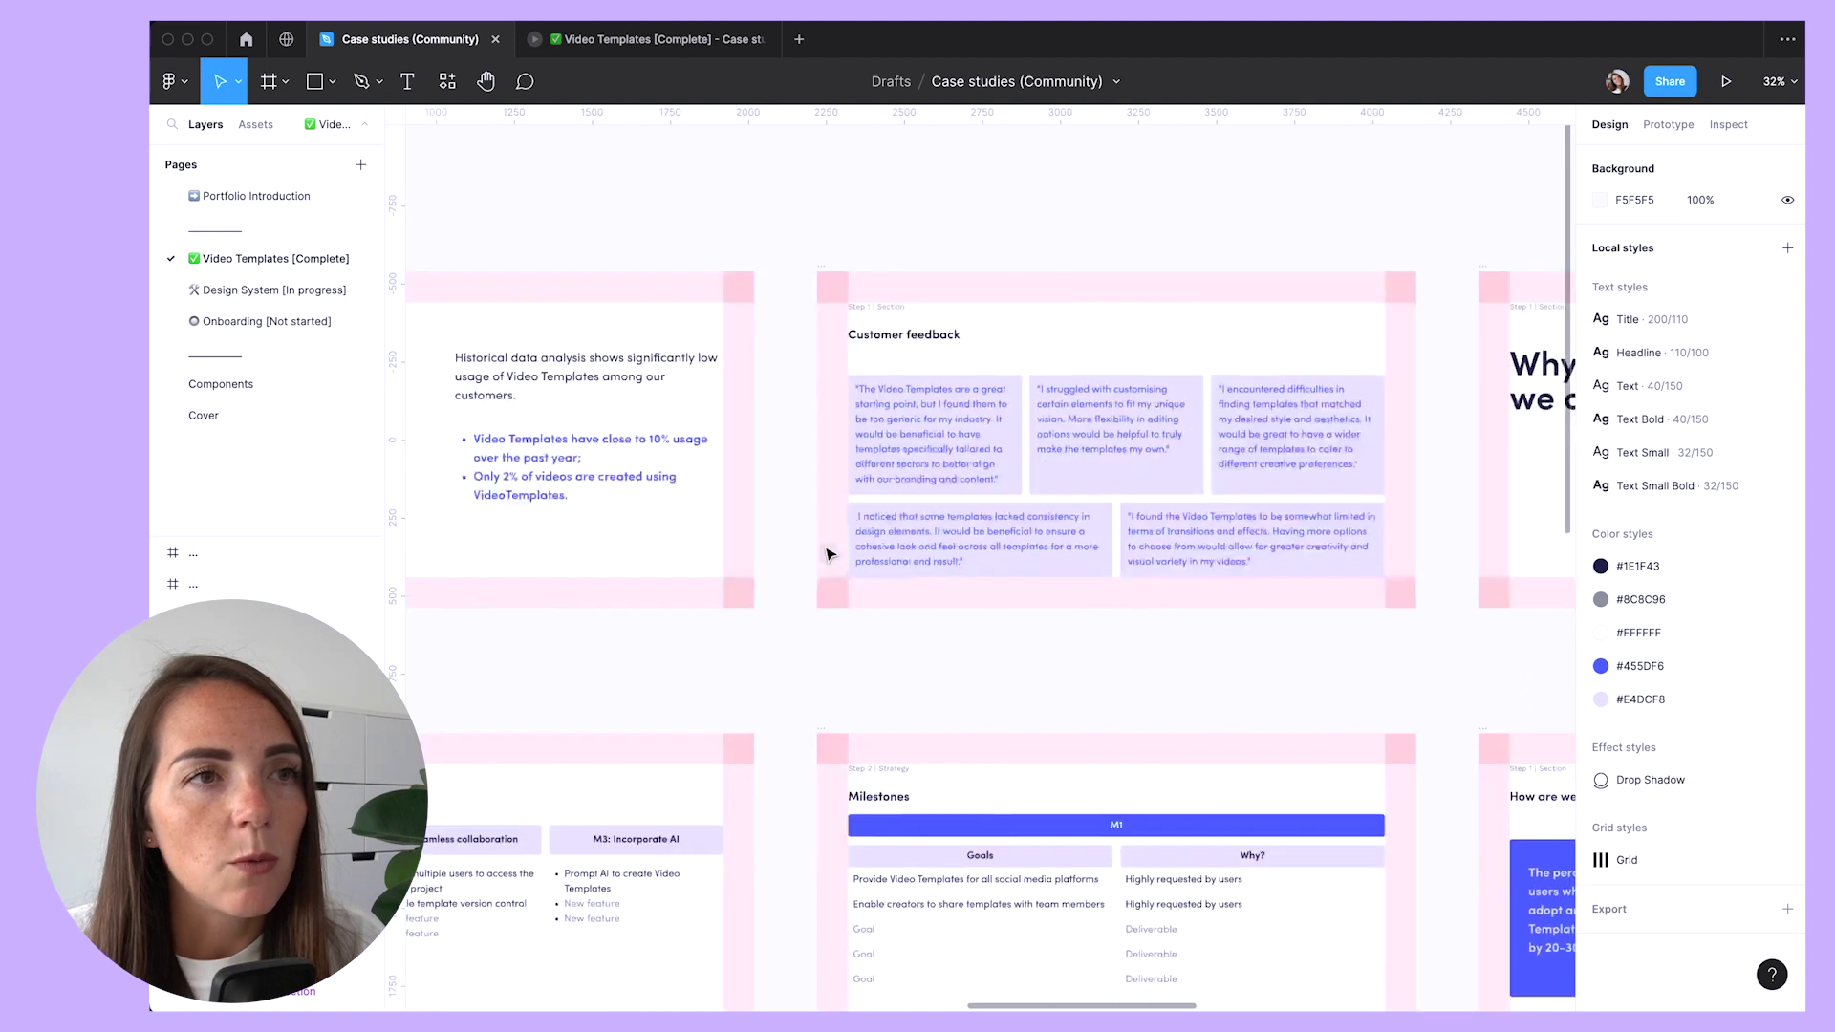
pyautogui.click(971, 283)
pyautogui.hotkey('shift', '2')
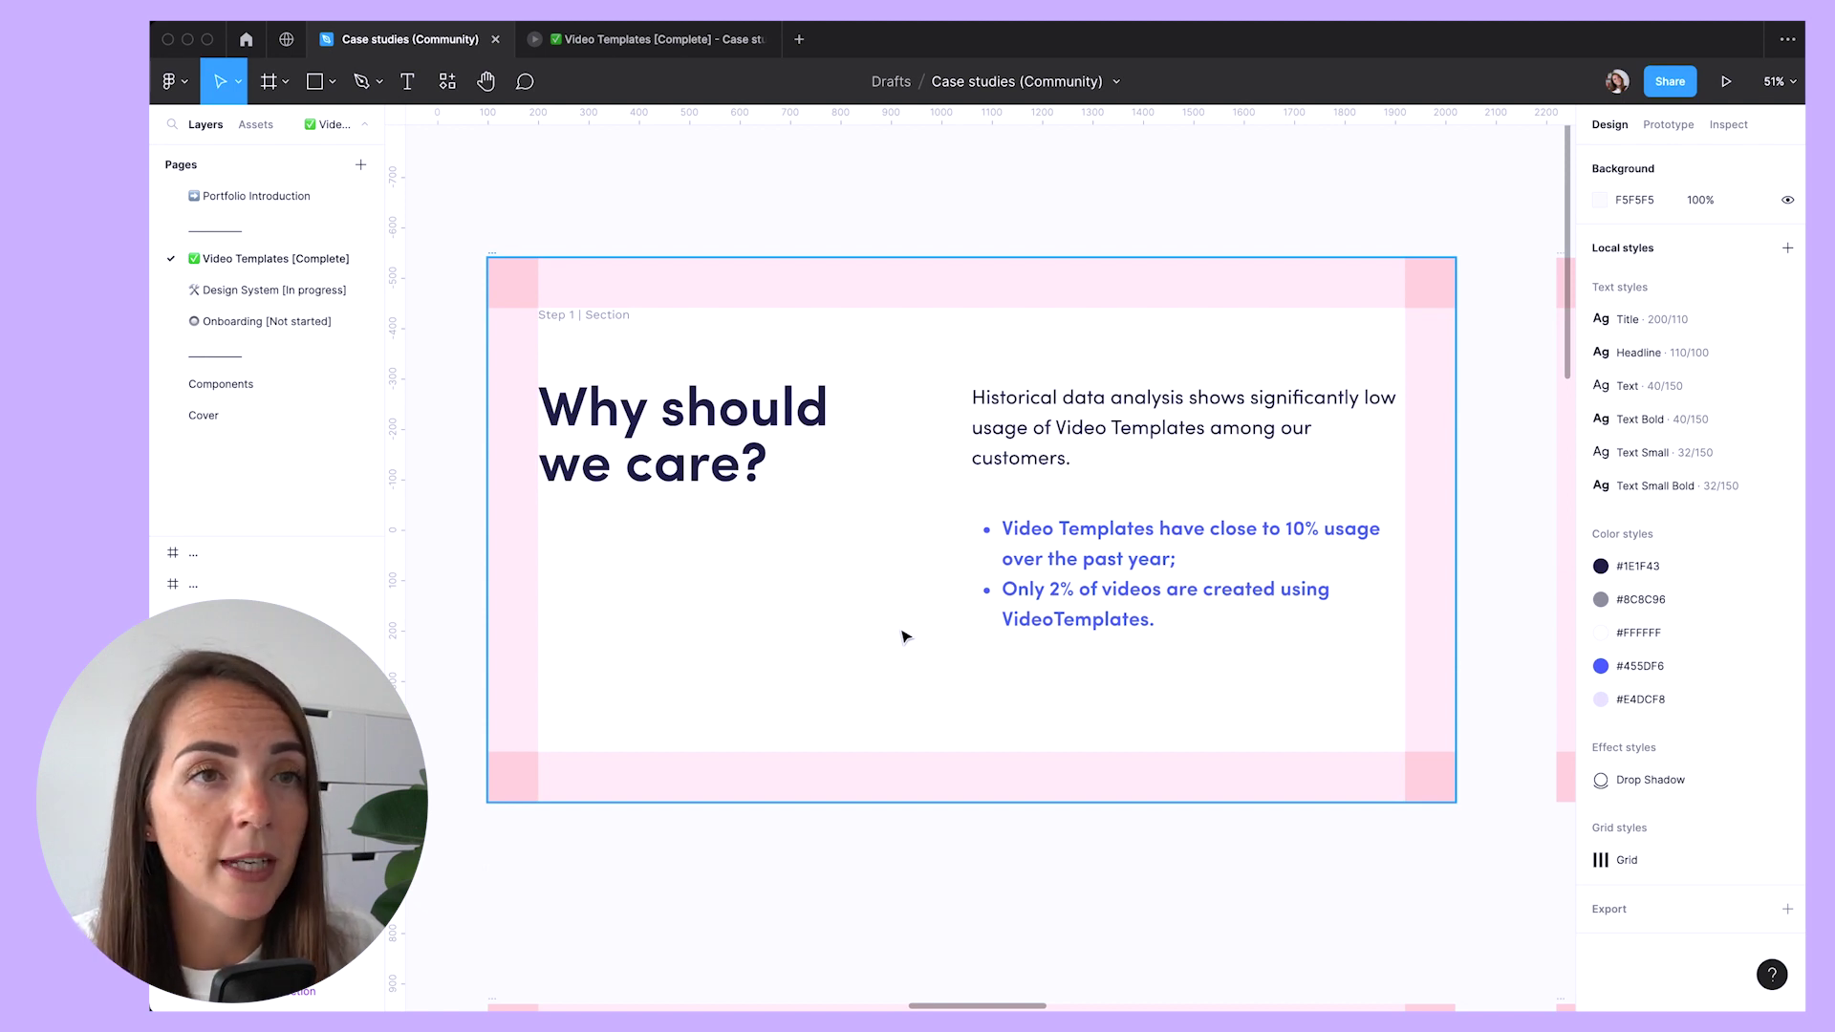
# Step: Examine the Customer feedback, People problems, Business problems and "What does success look like?" slides, selecting the success statement text
pyautogui.hscroll(10, 903, 635)
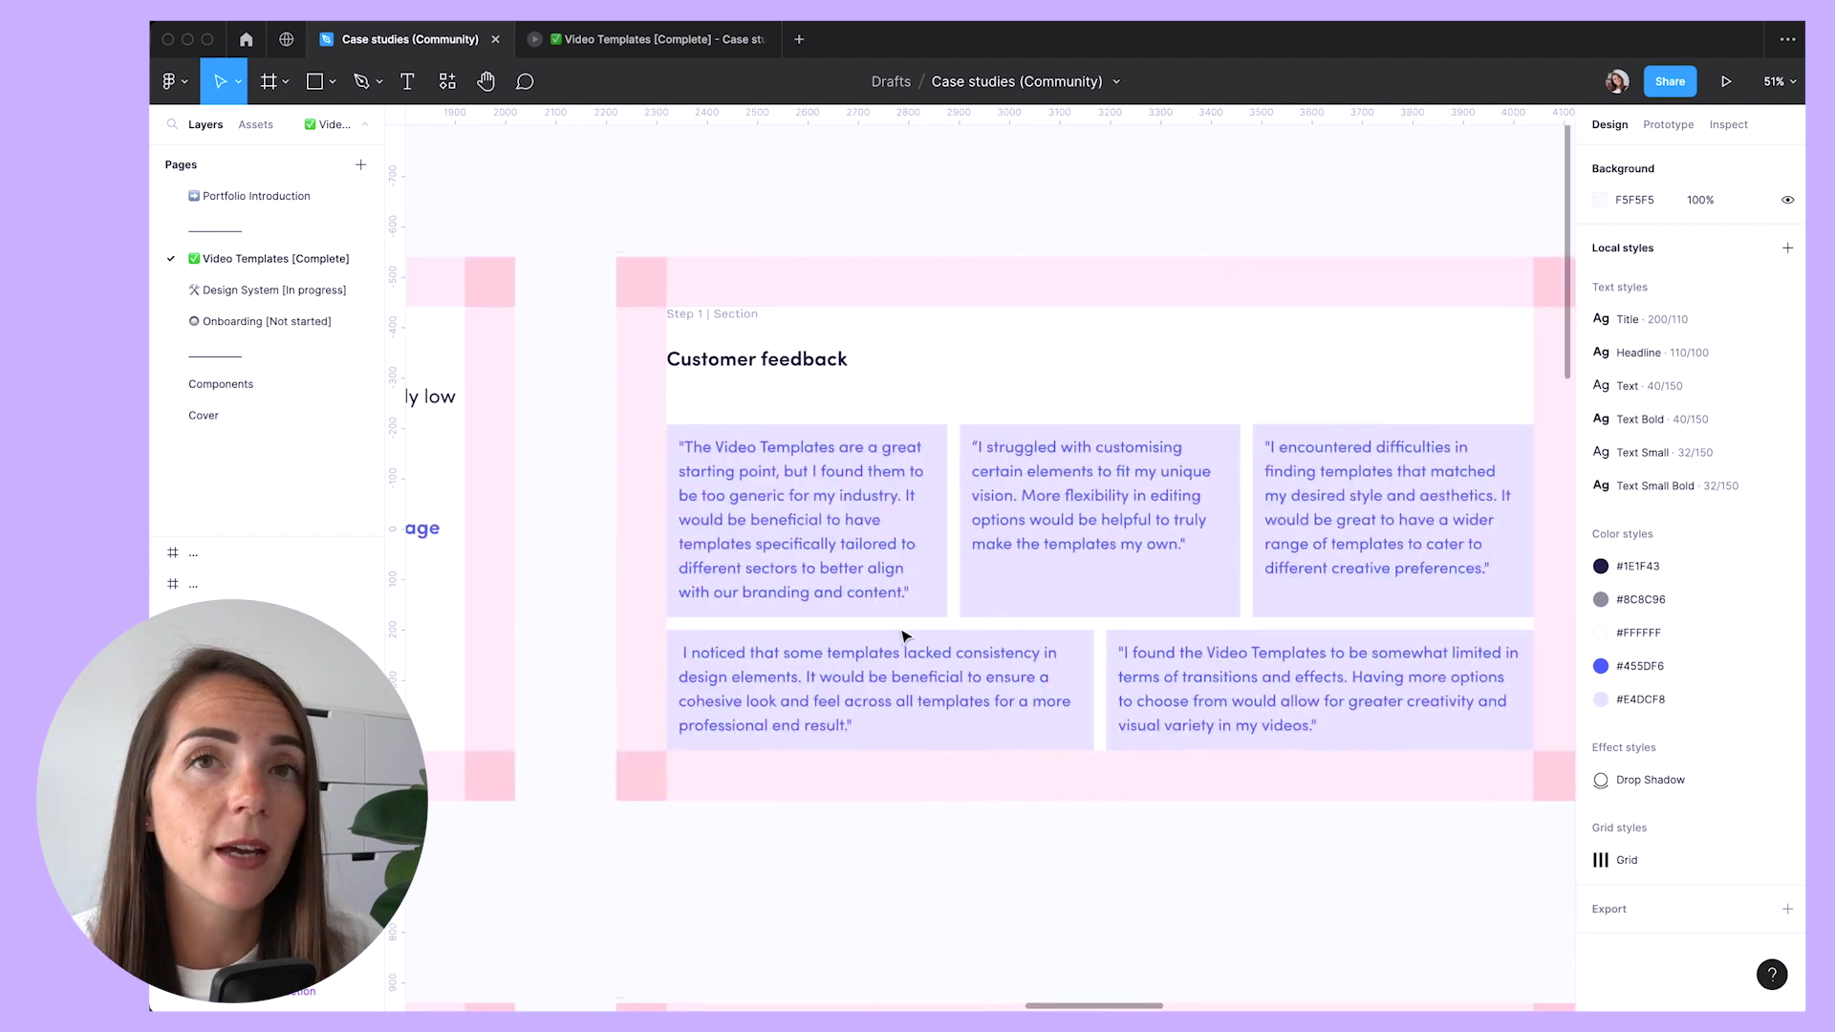
pyautogui.hscroll(3, 904, 636)
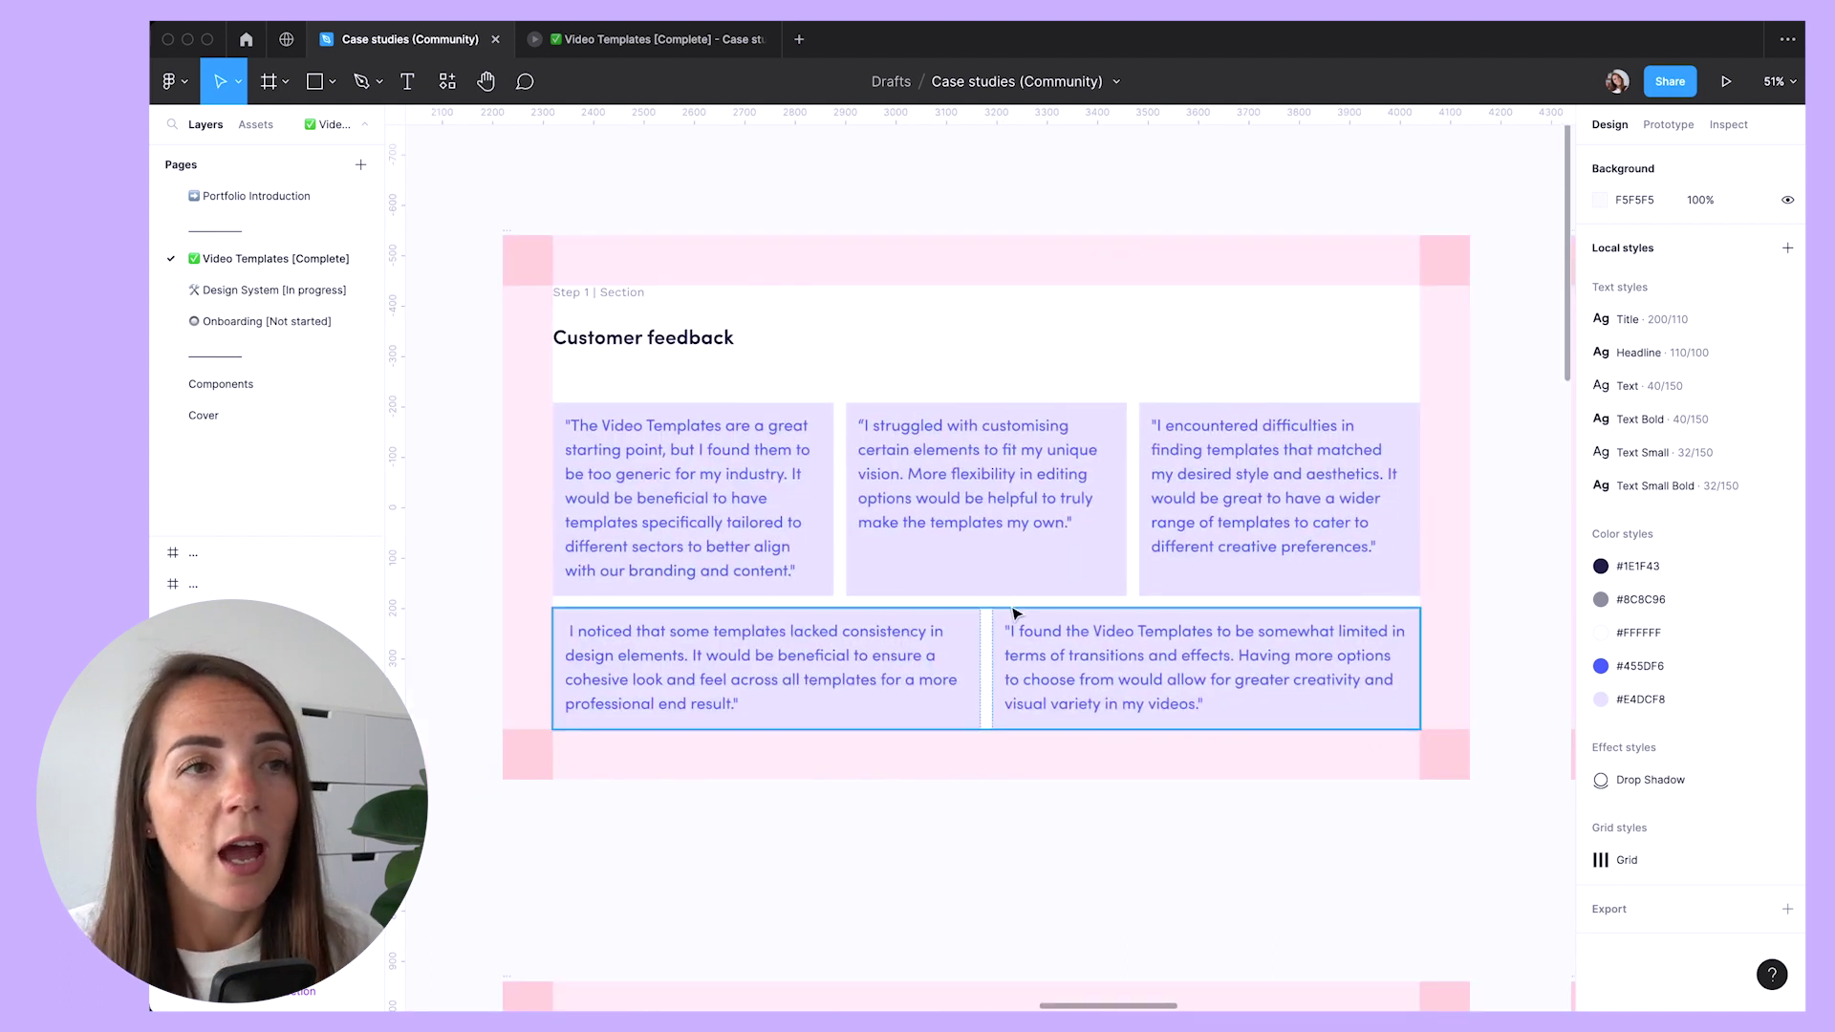
pyautogui.hscroll(20, 1016, 614)
pyautogui.hscroll(-5, 1016, 615)
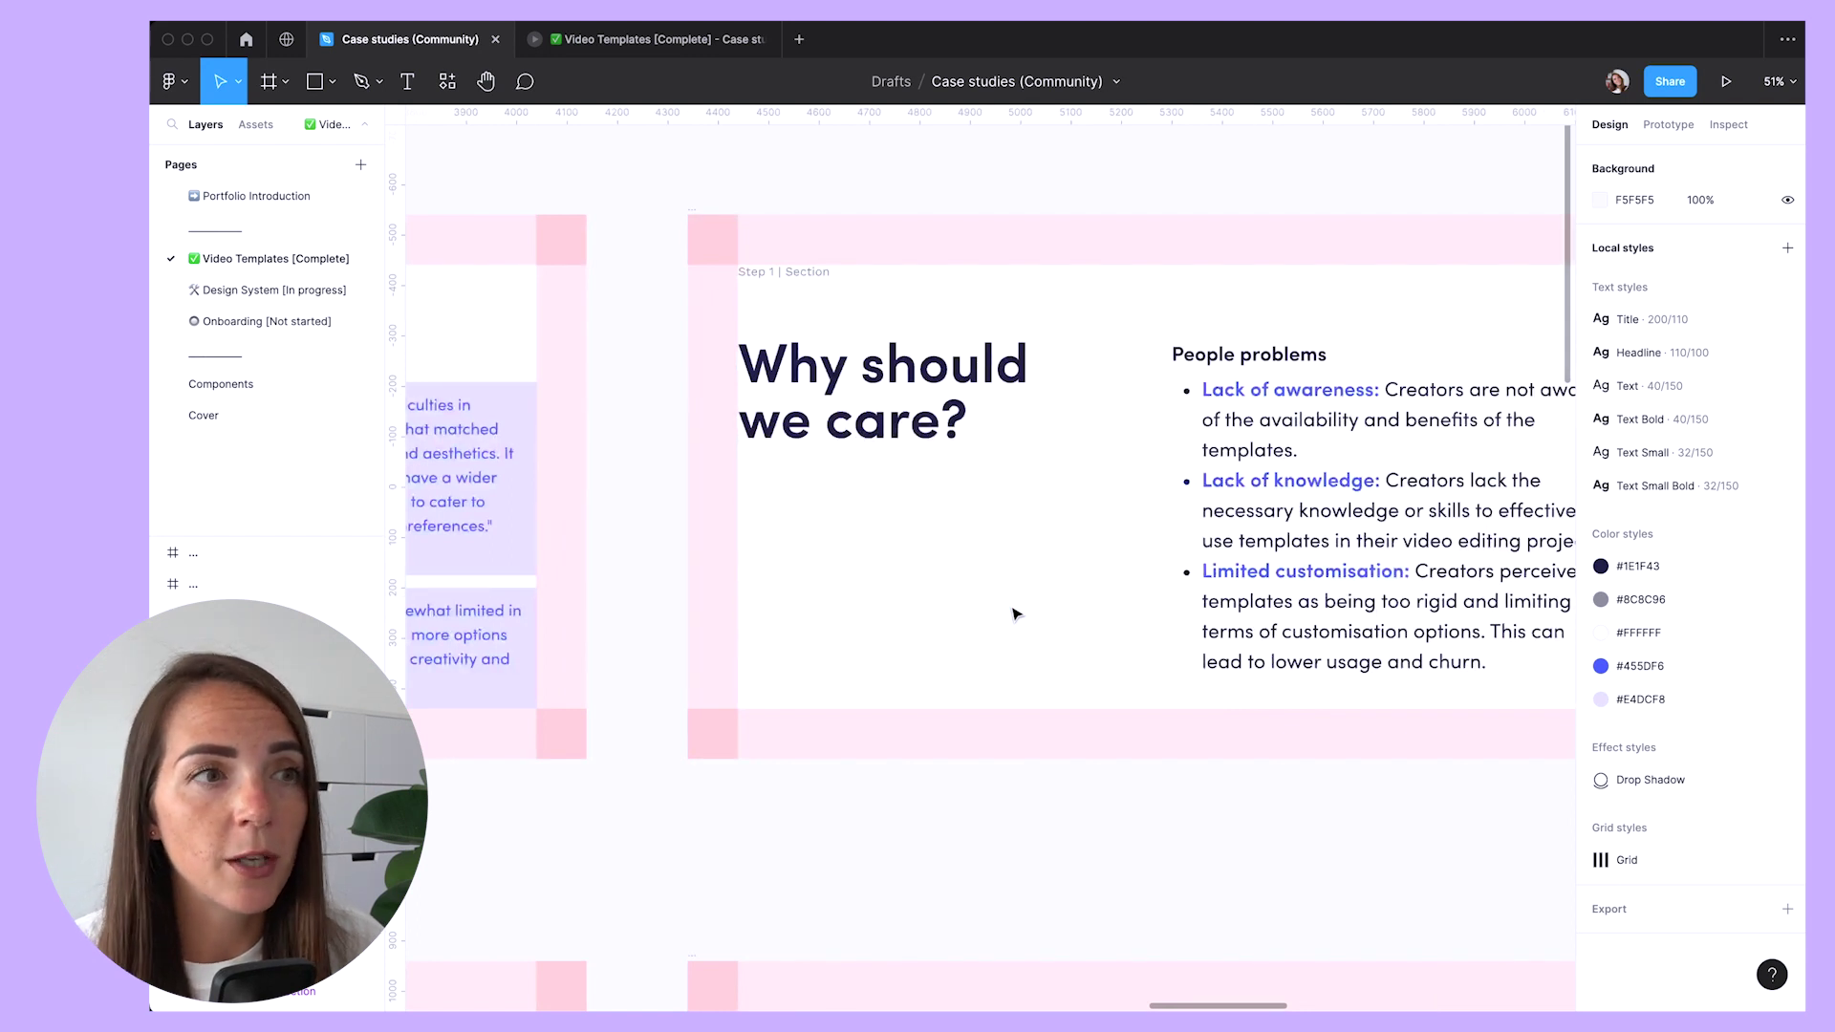
pyautogui.hscroll(5, 1016, 614)
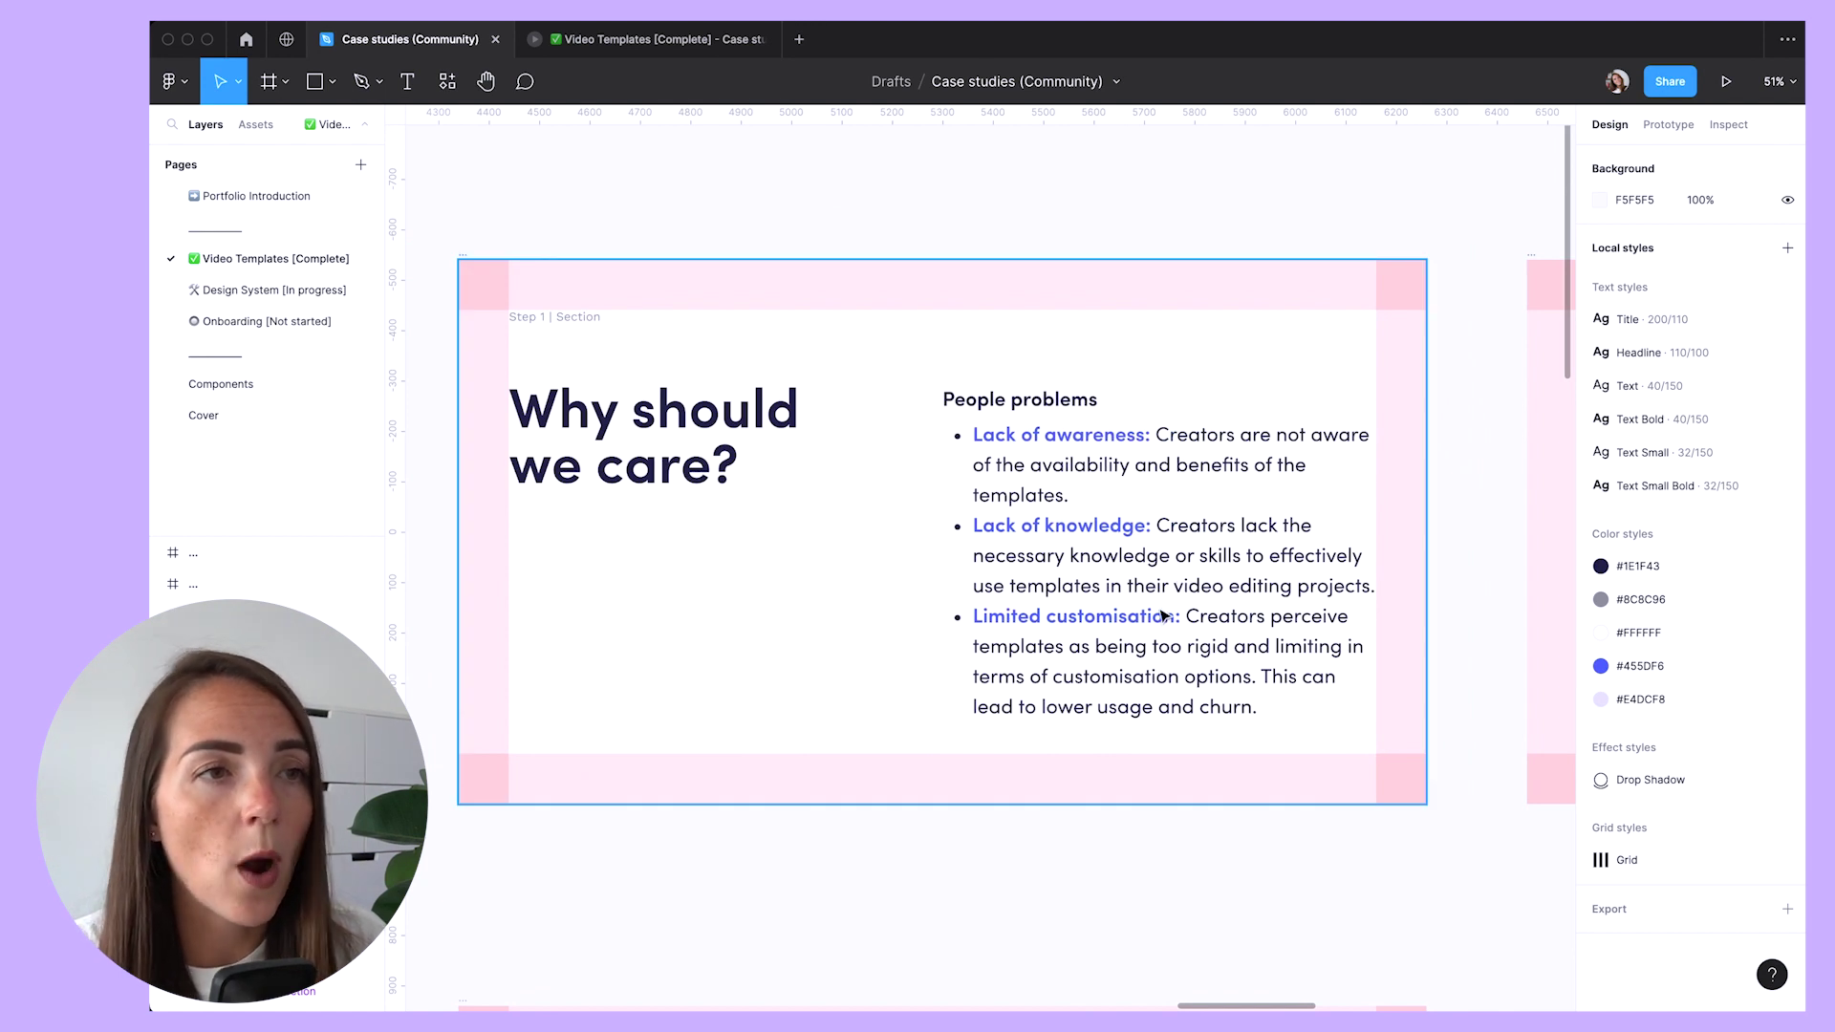
pyautogui.hscroll(15, 1164, 614)
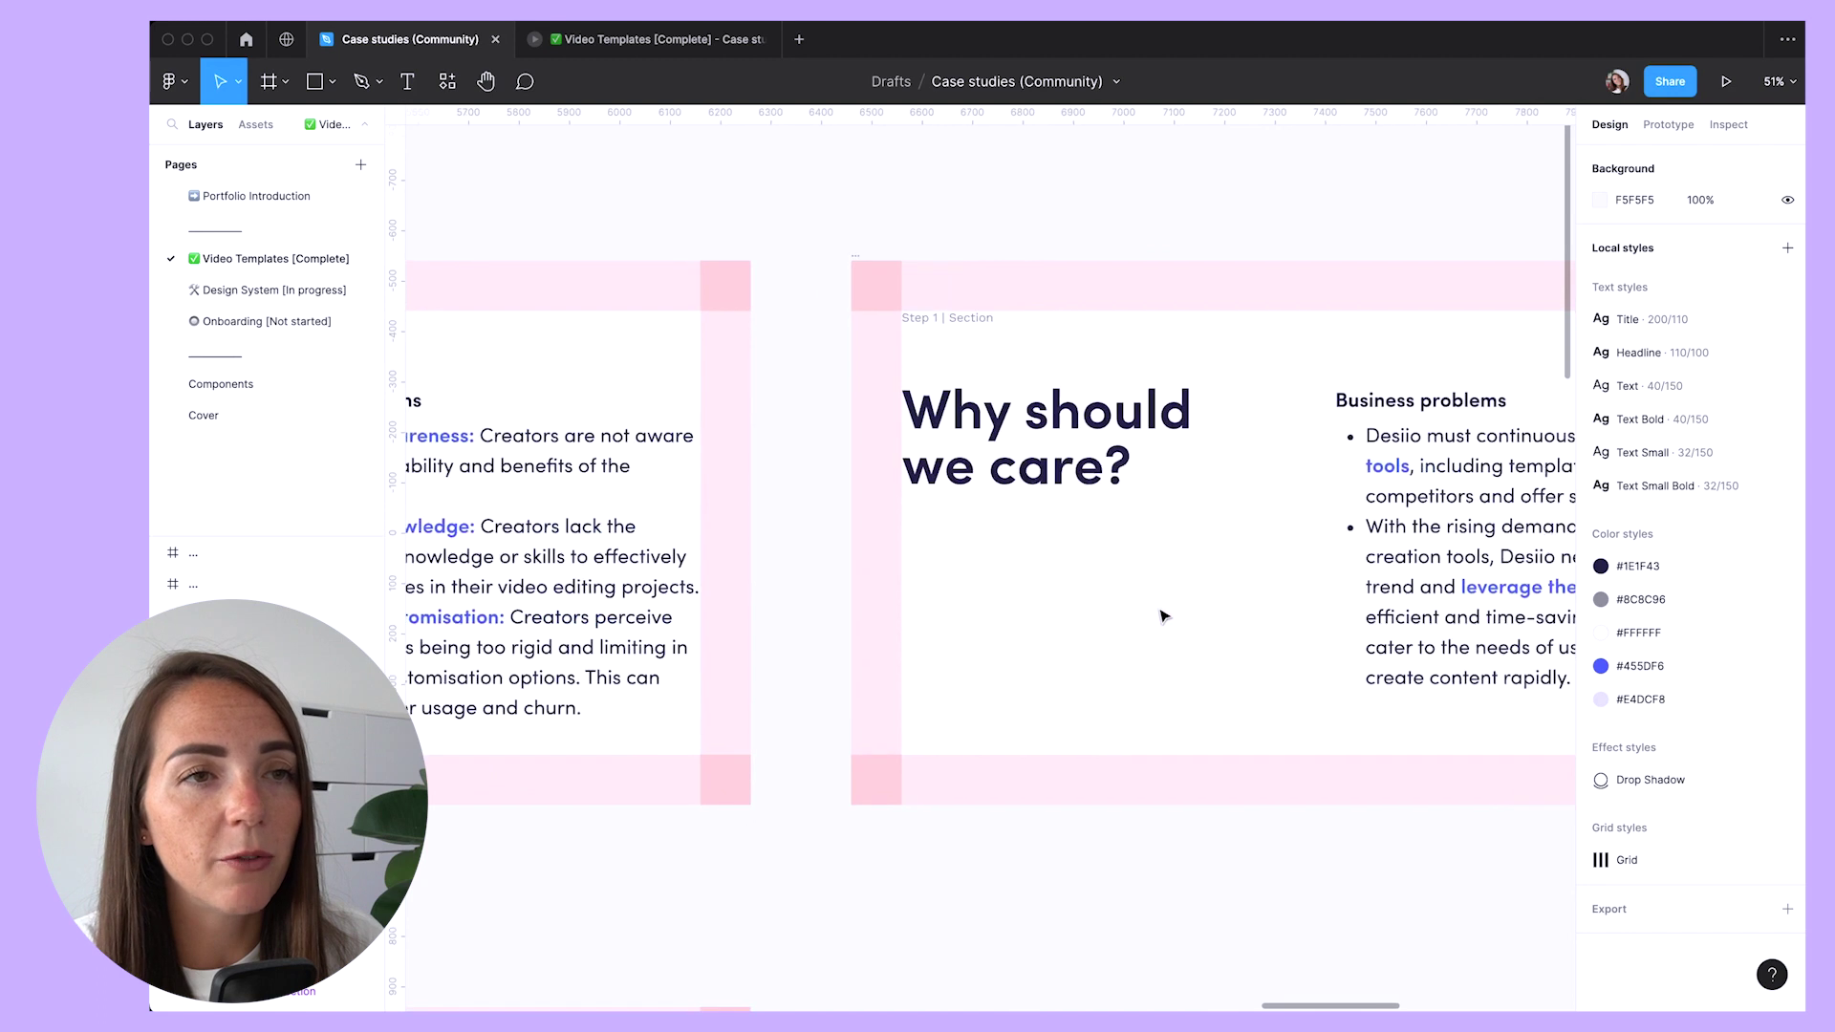
pyautogui.hscroll(3, 1163, 615)
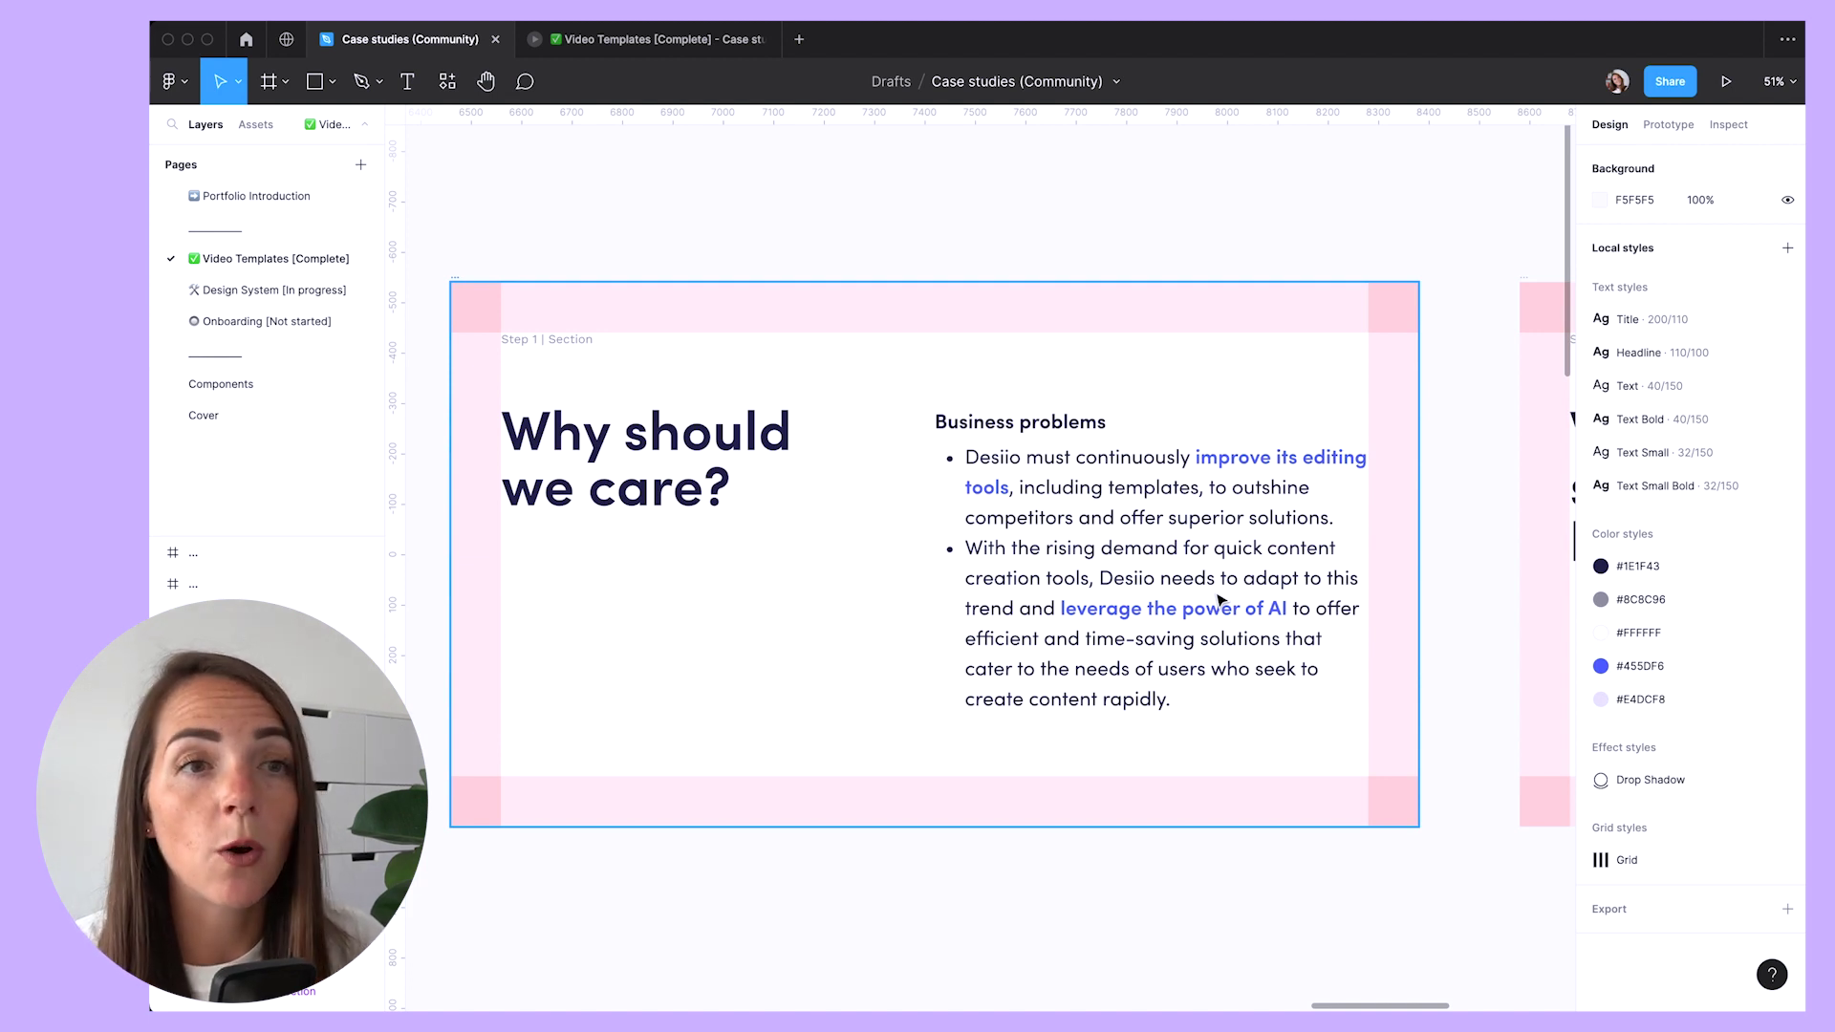
pyautogui.hscroll(10, 1218, 599)
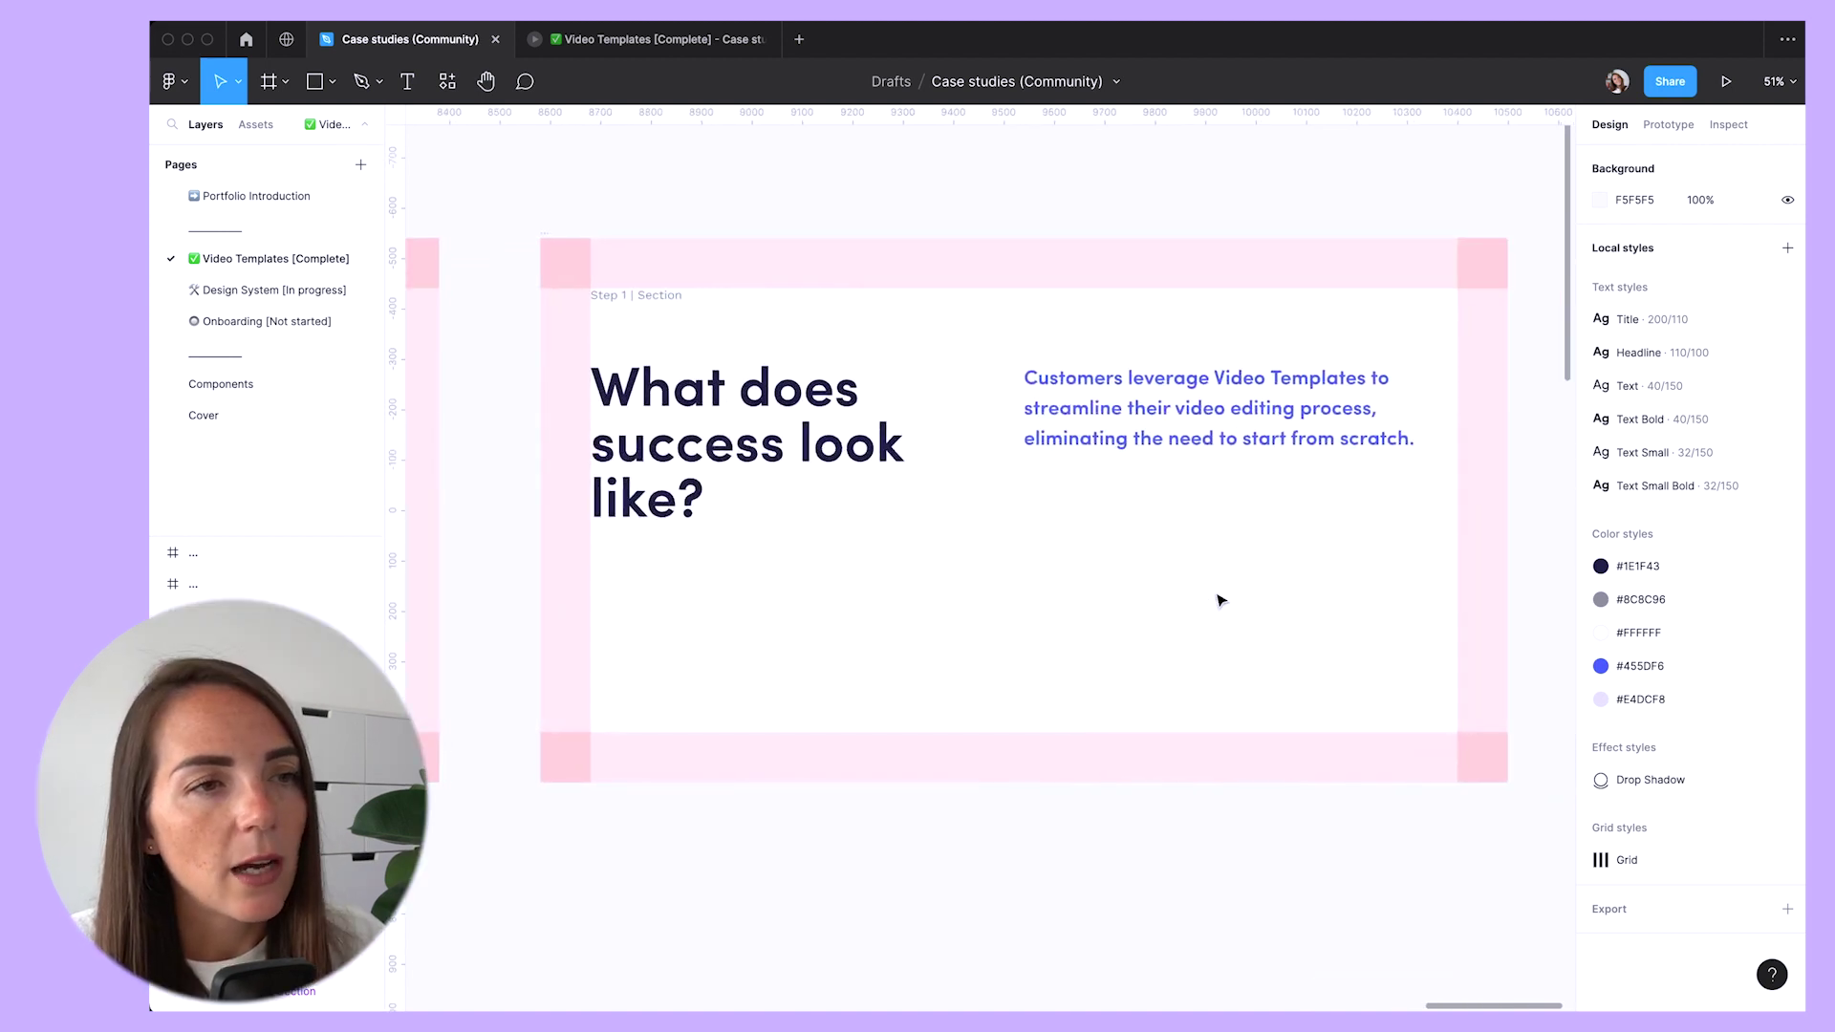
pyautogui.click(1219, 466)
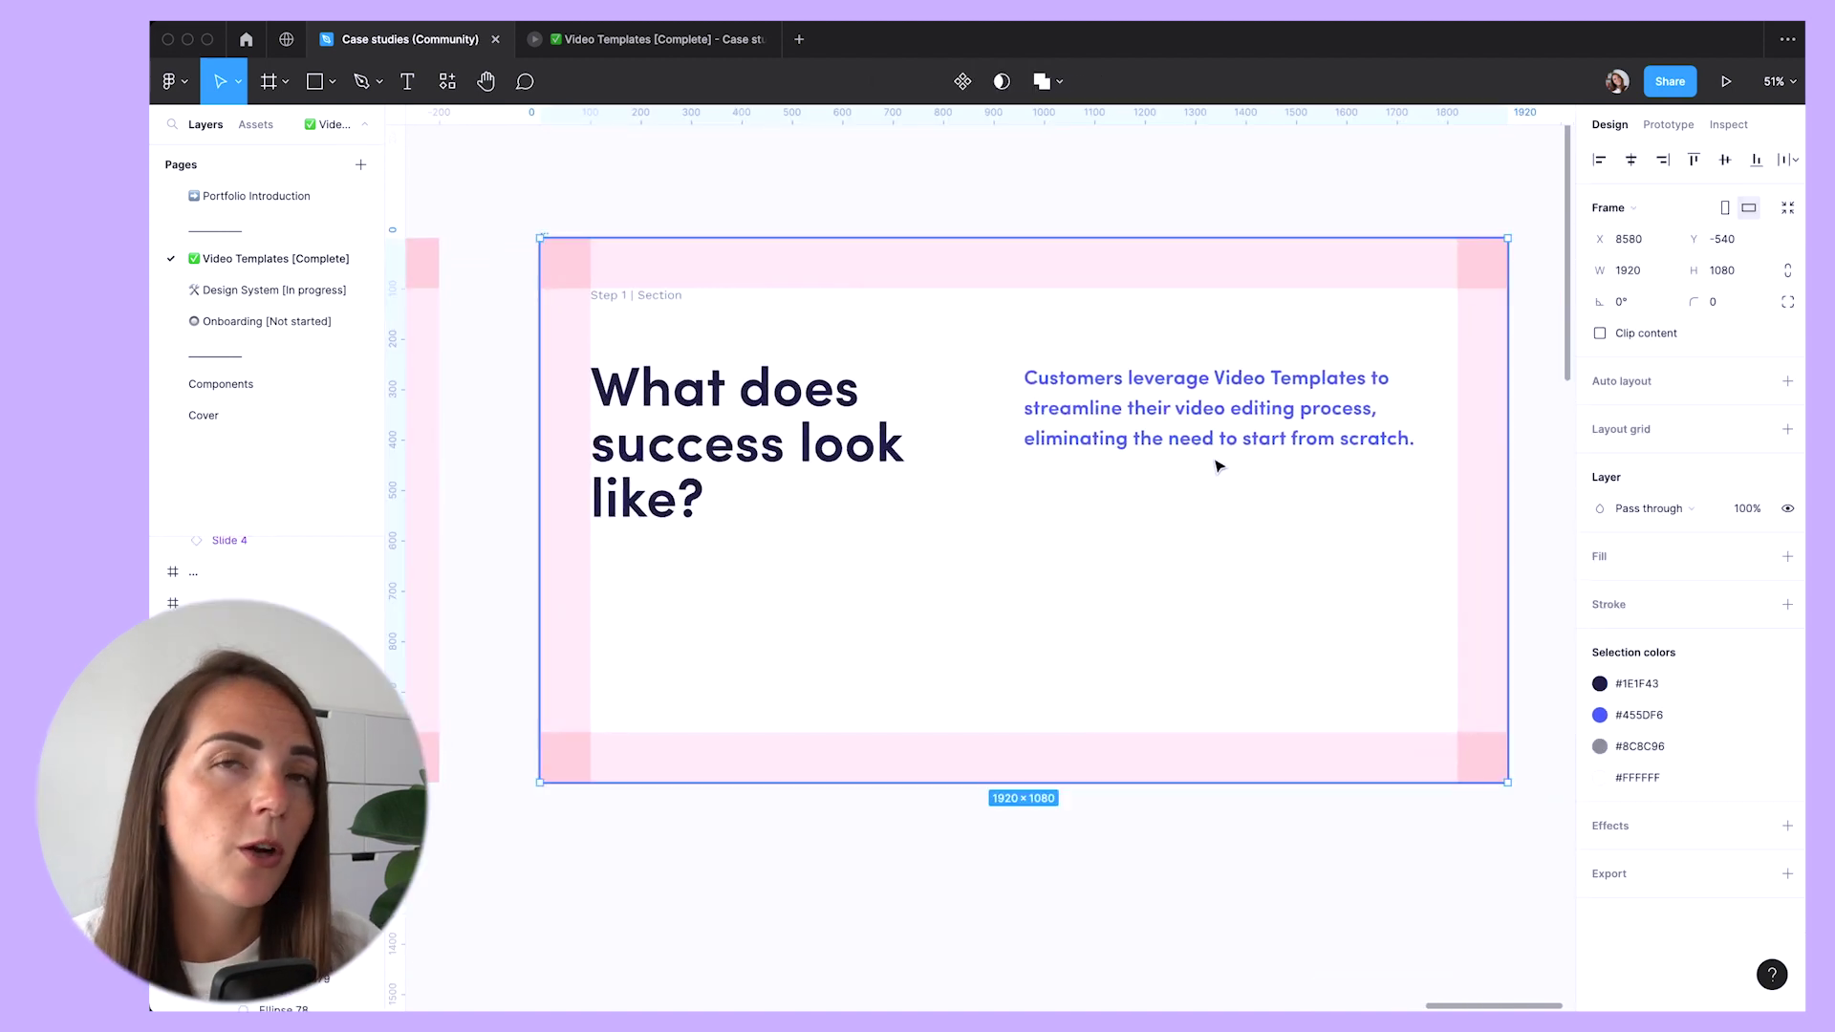
pyautogui.click(1209, 453)
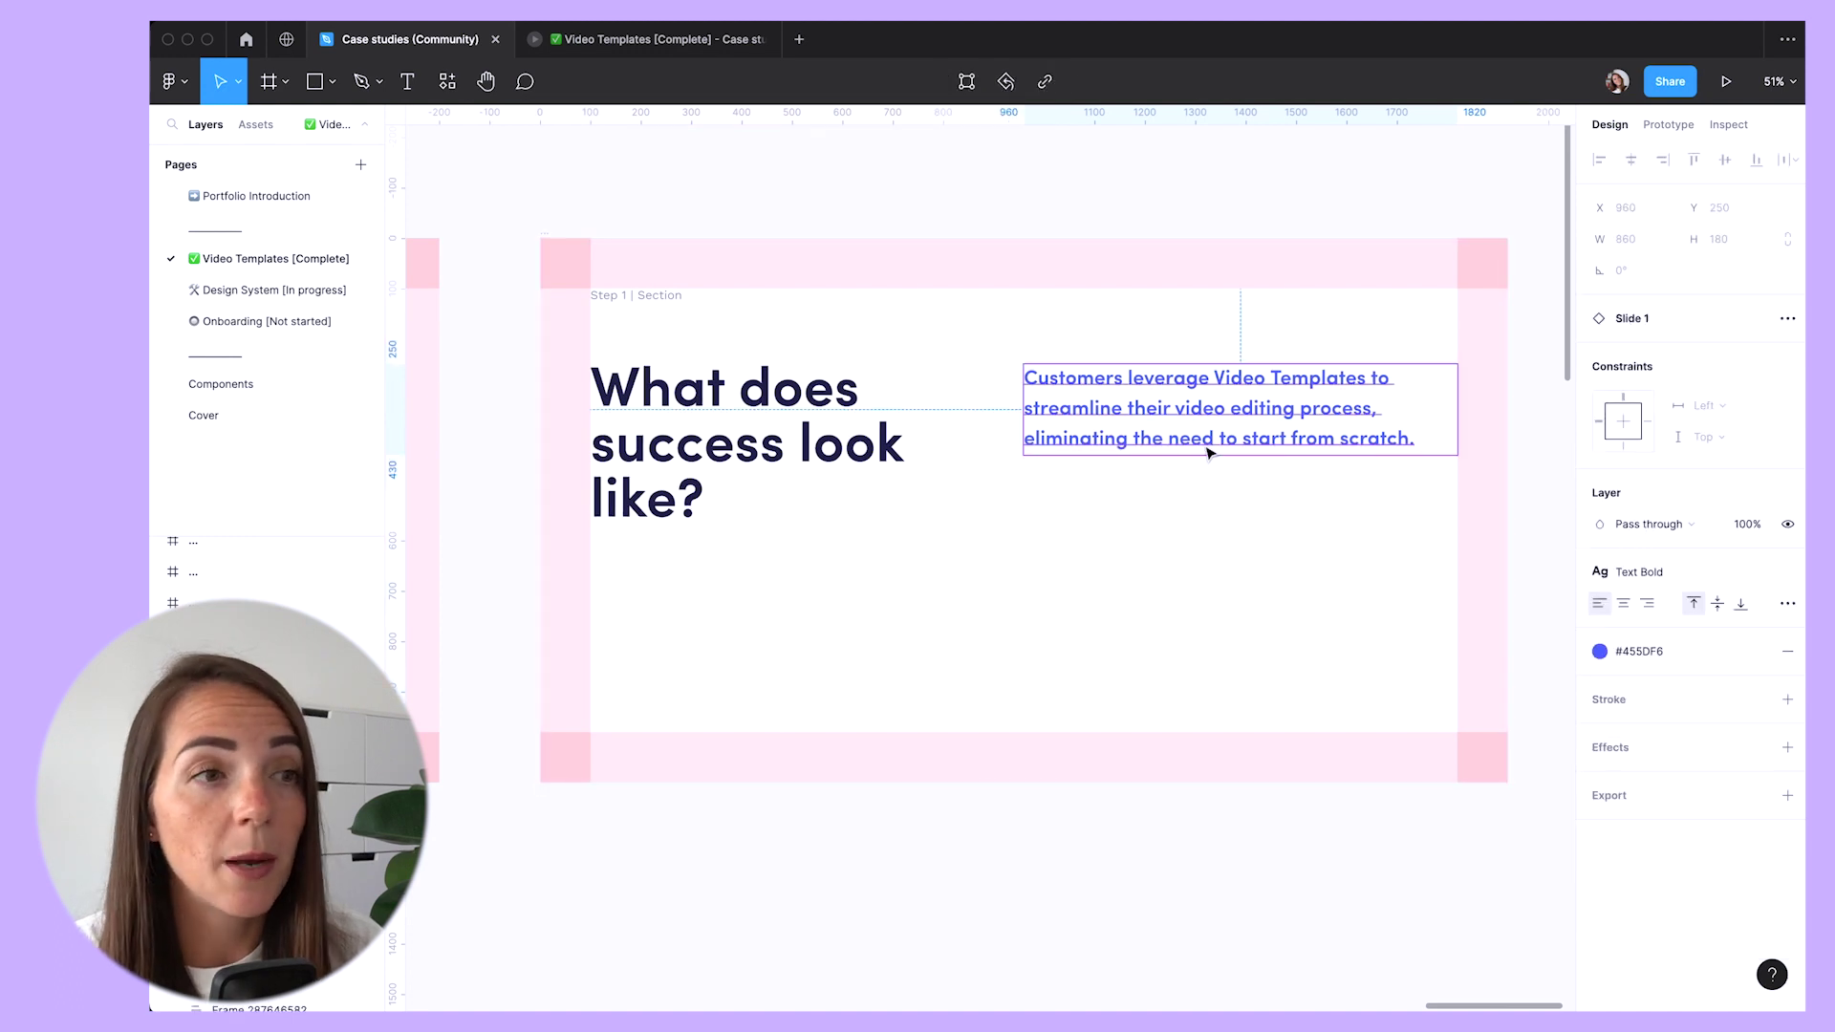
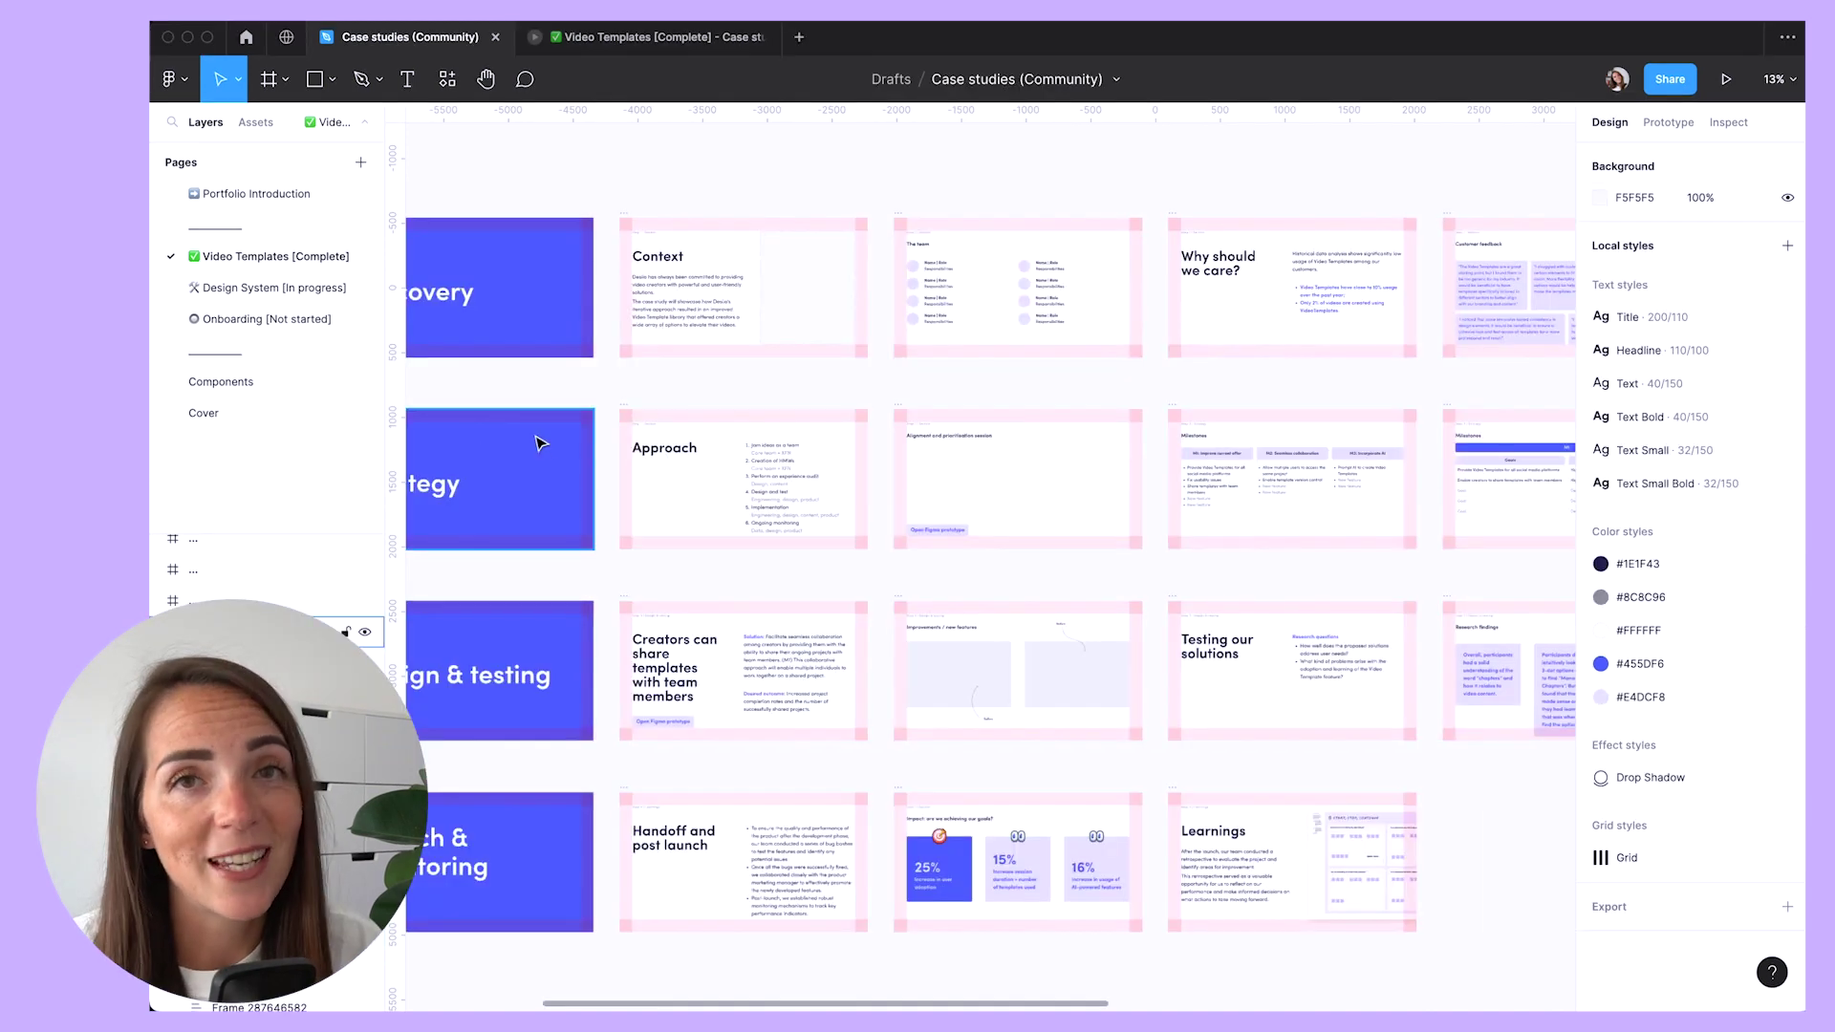
# Step: Examine the Strategy slides Approach, Alignment and prioritisation session, and the Milestones overview
pyautogui.scroll(3, 958, 429)
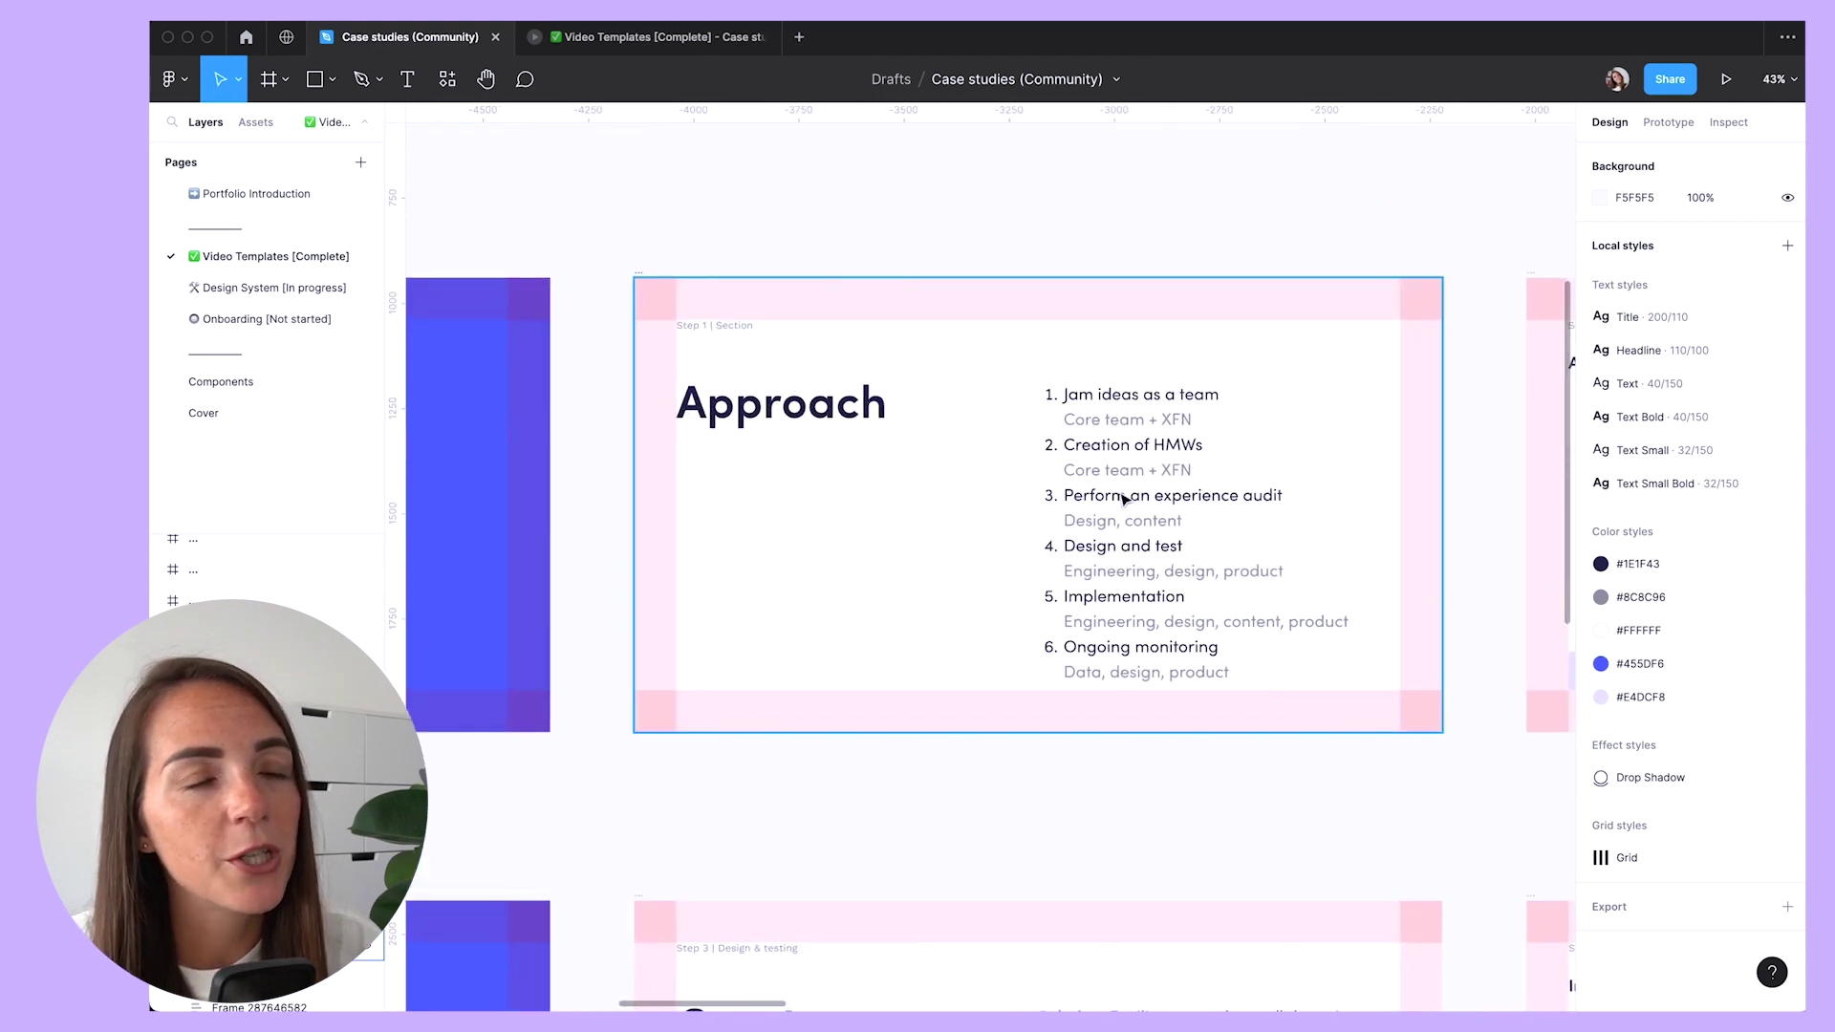
pyautogui.hscroll(5, 1104, 604)
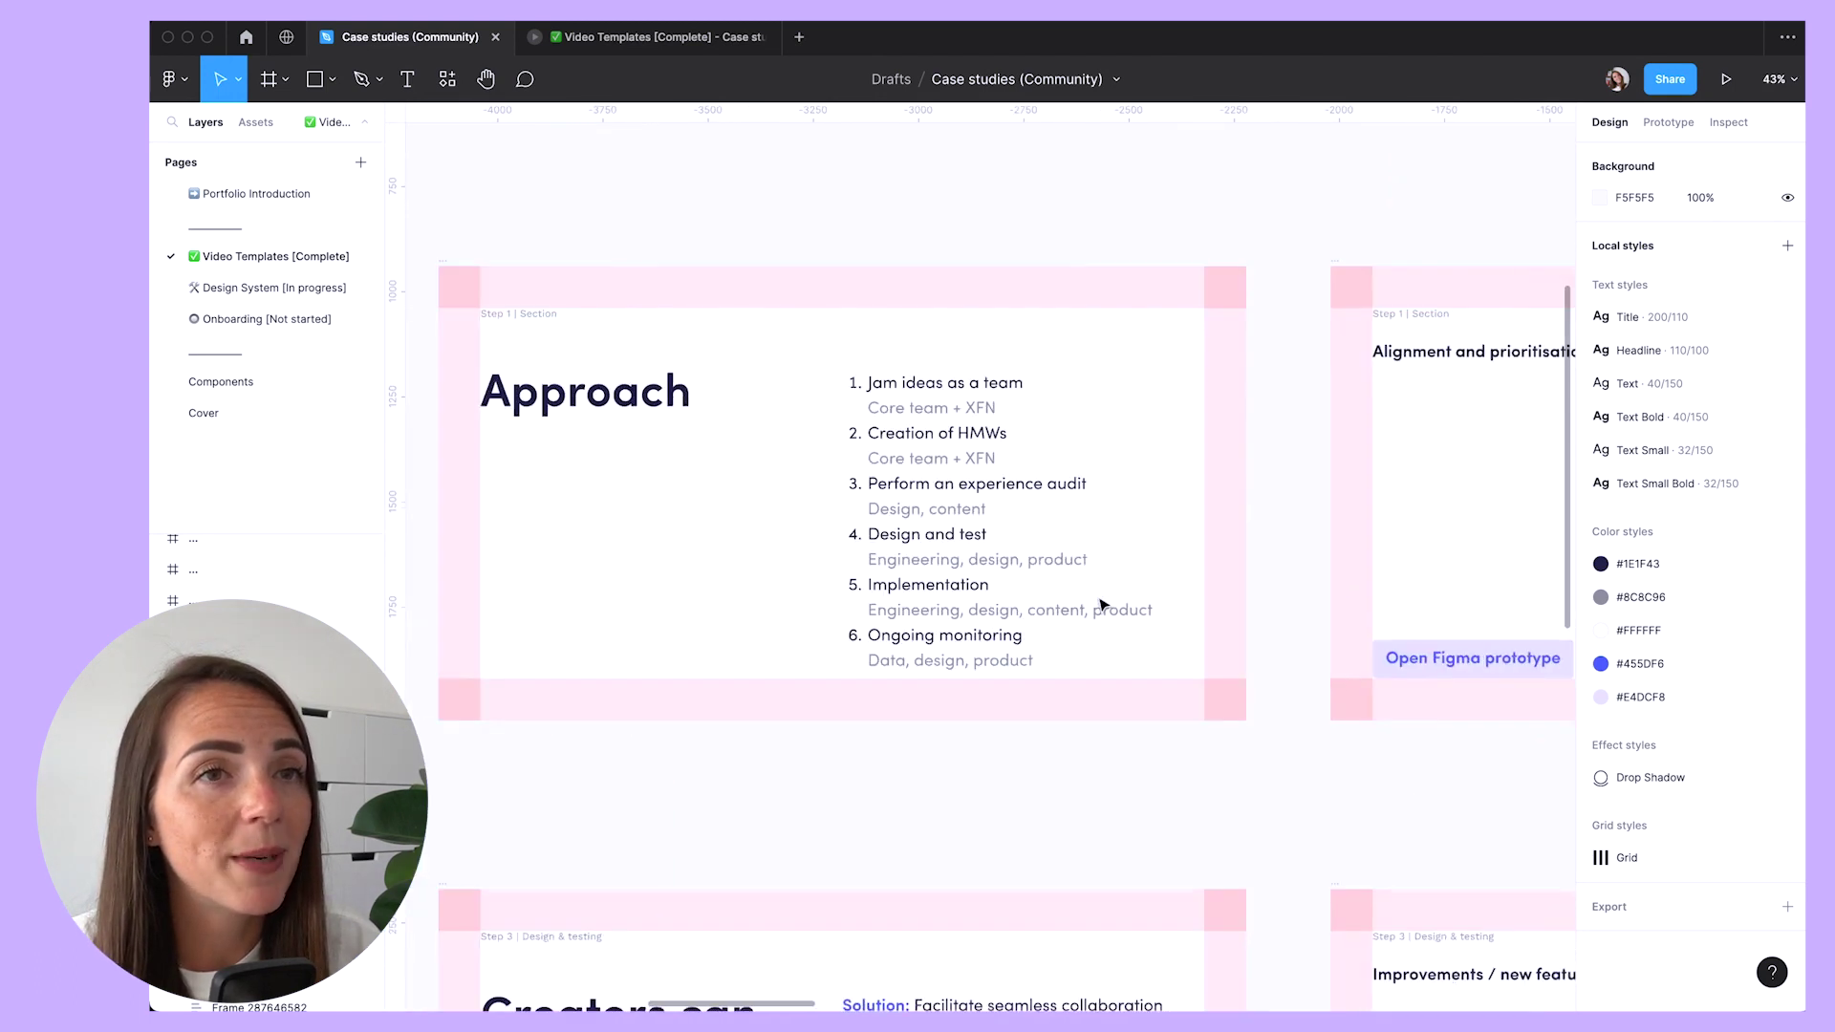
pyautogui.hscroll(3, 1101, 603)
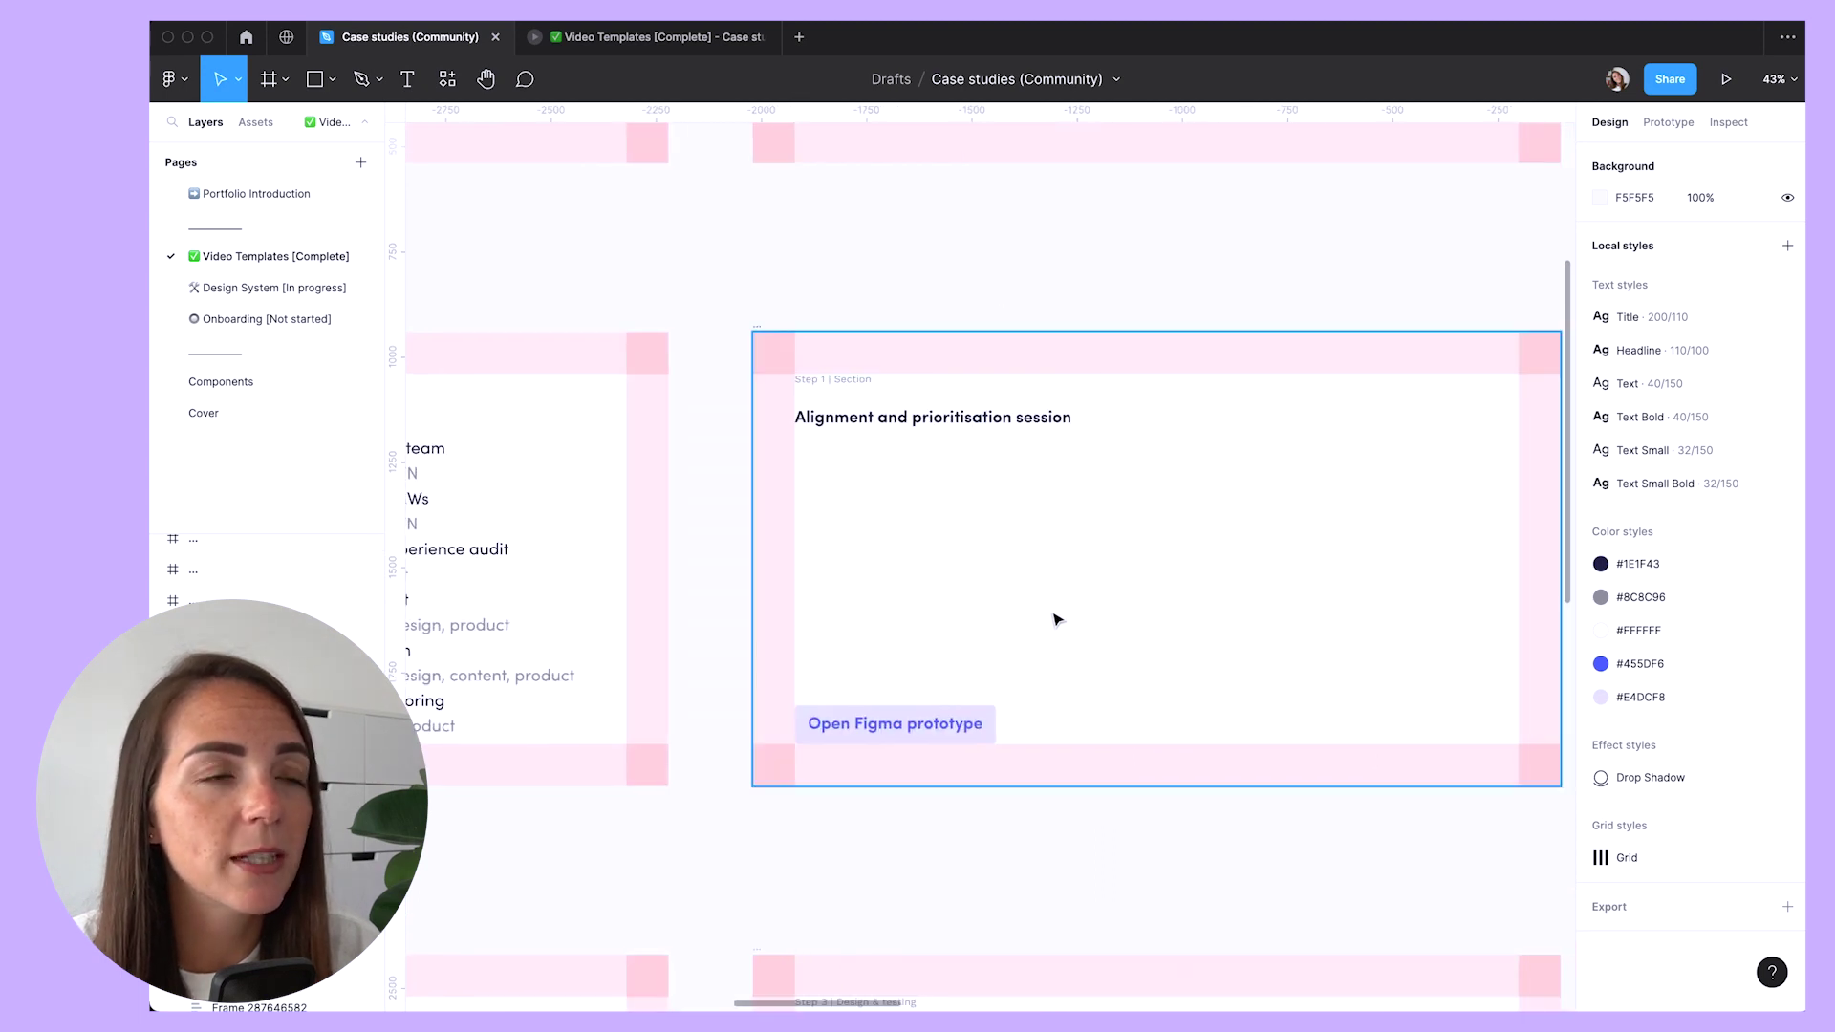
pyautogui.hscroll(3, 1037, 618)
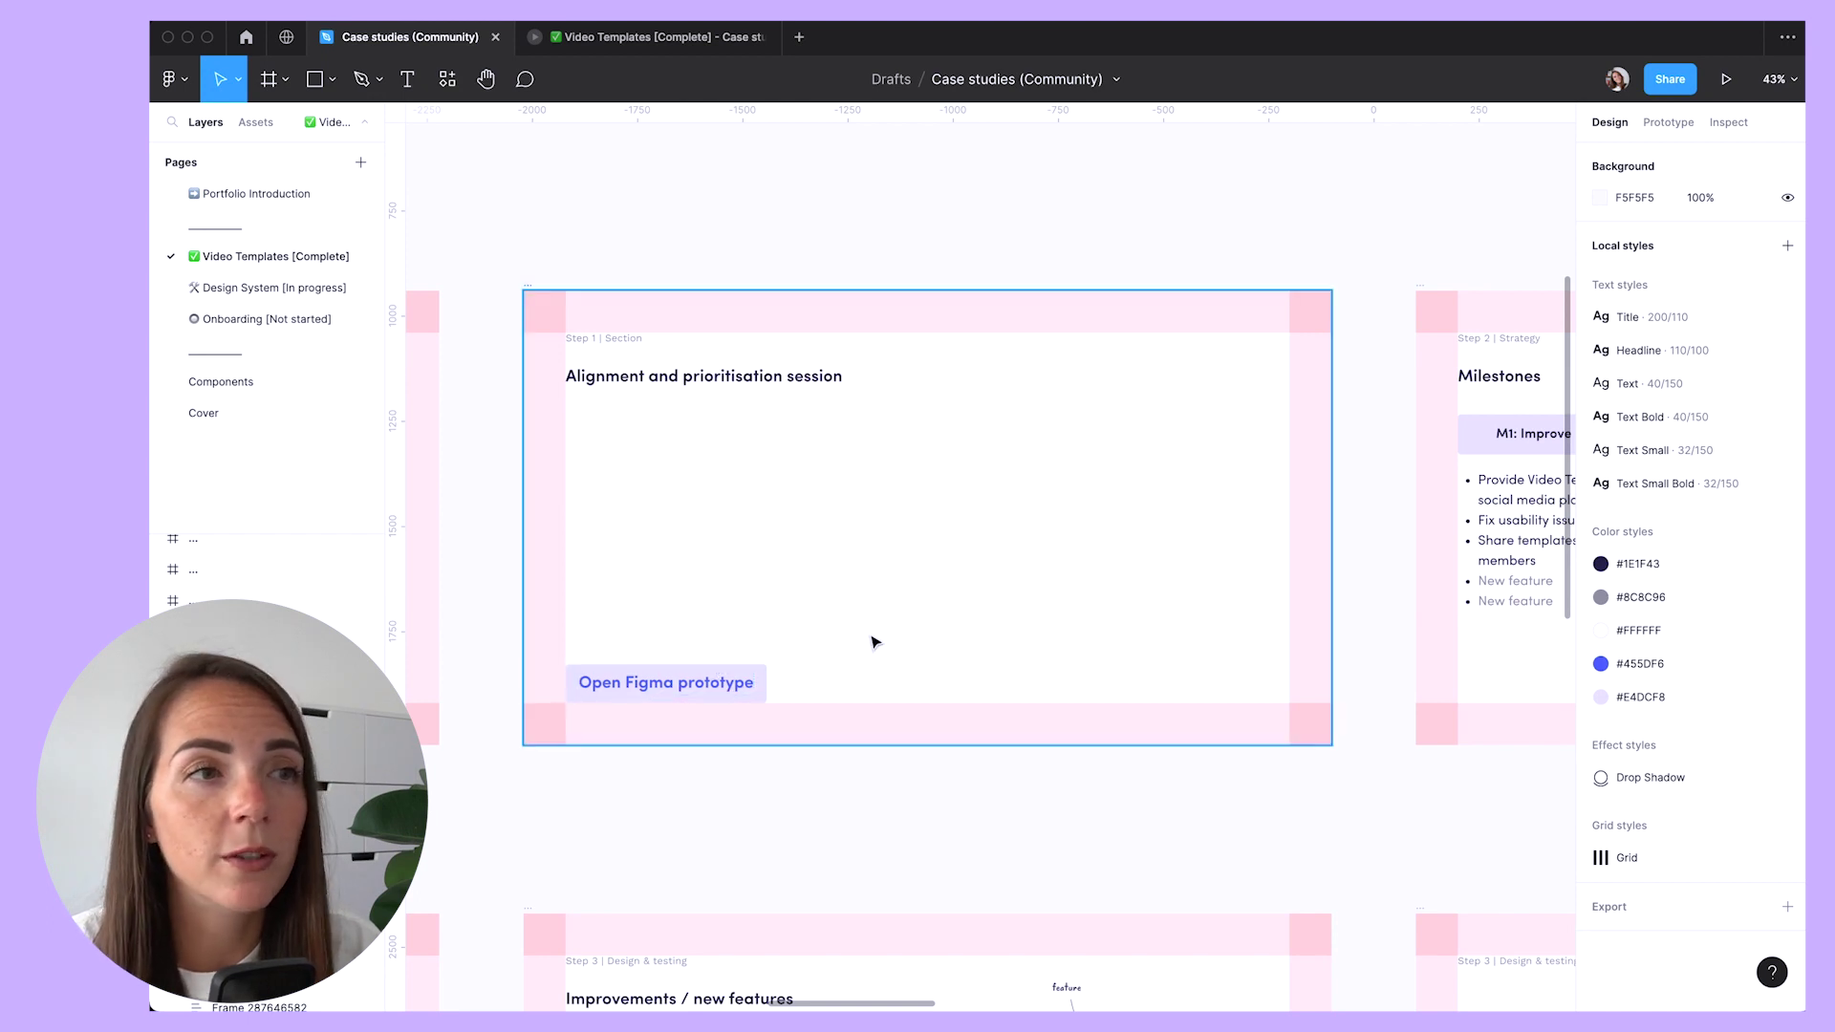
pyautogui.hscroll(10, 876, 641)
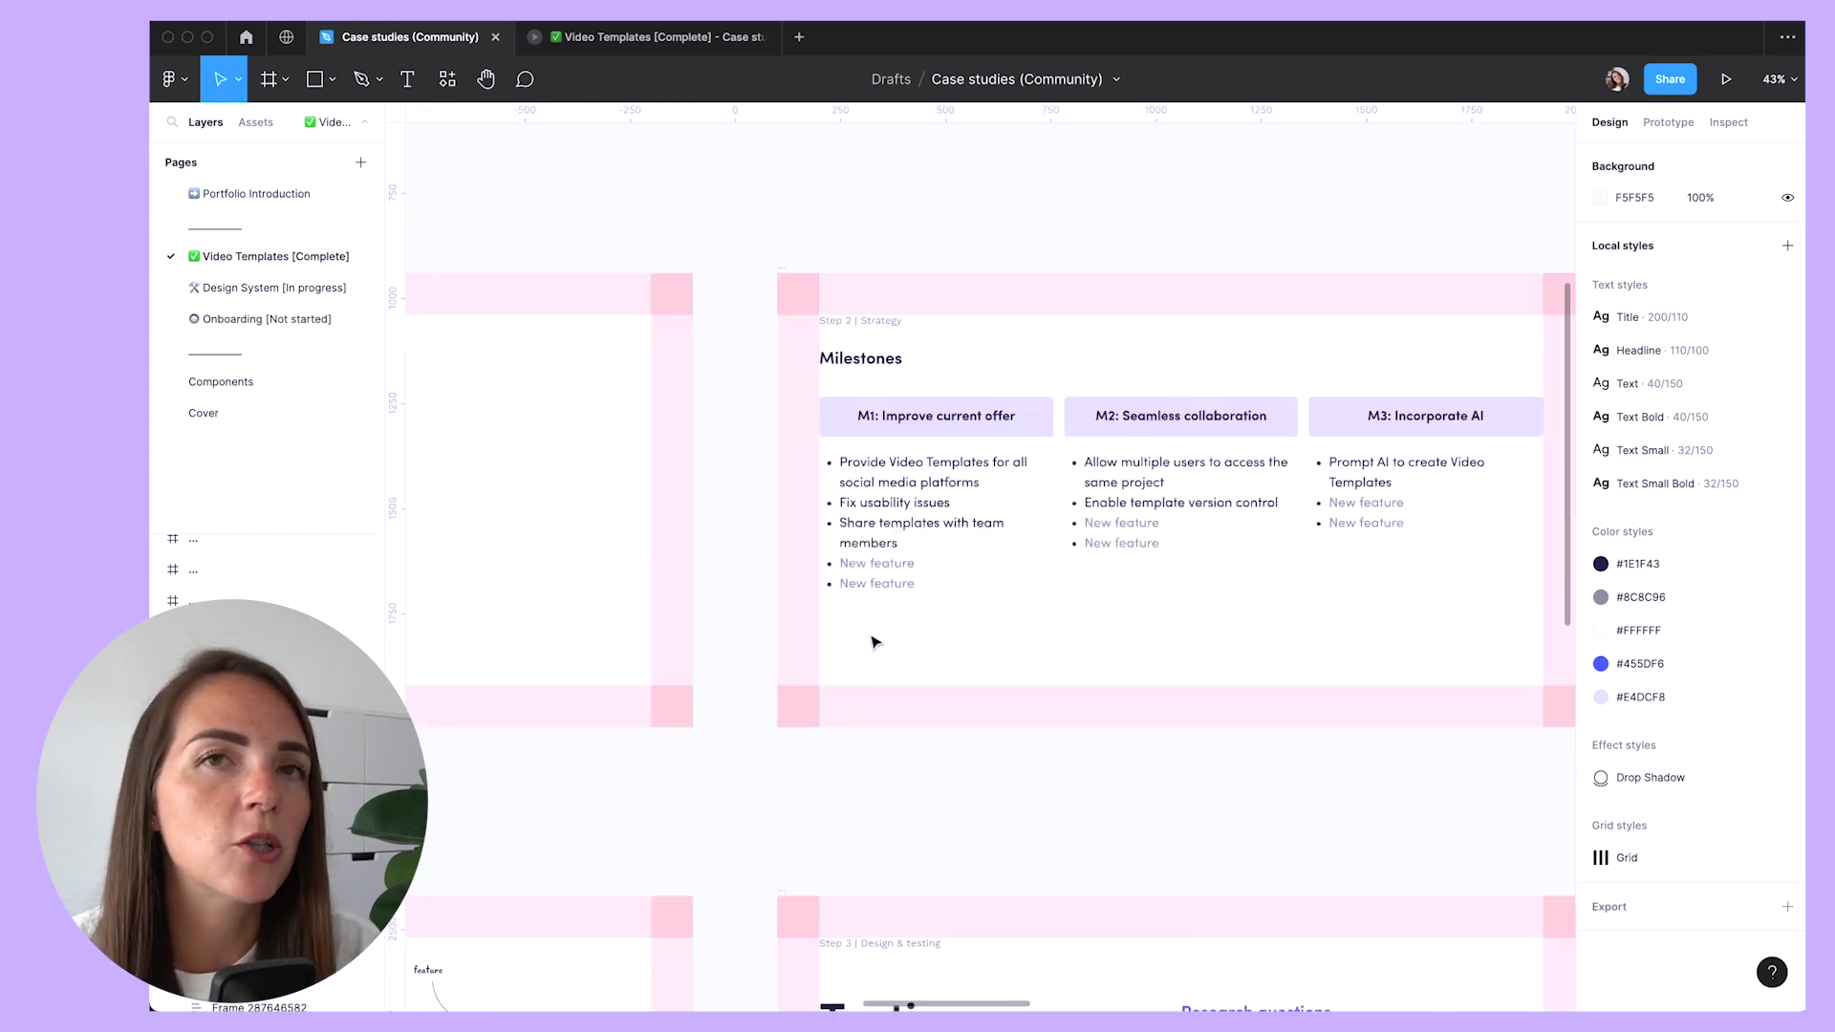
# Step: Examine the remaining Strategy slides: the three-column Milestones overview, the M1 goals table and "How are we measuring success?"
pyautogui.hscroll(6, 876, 641)
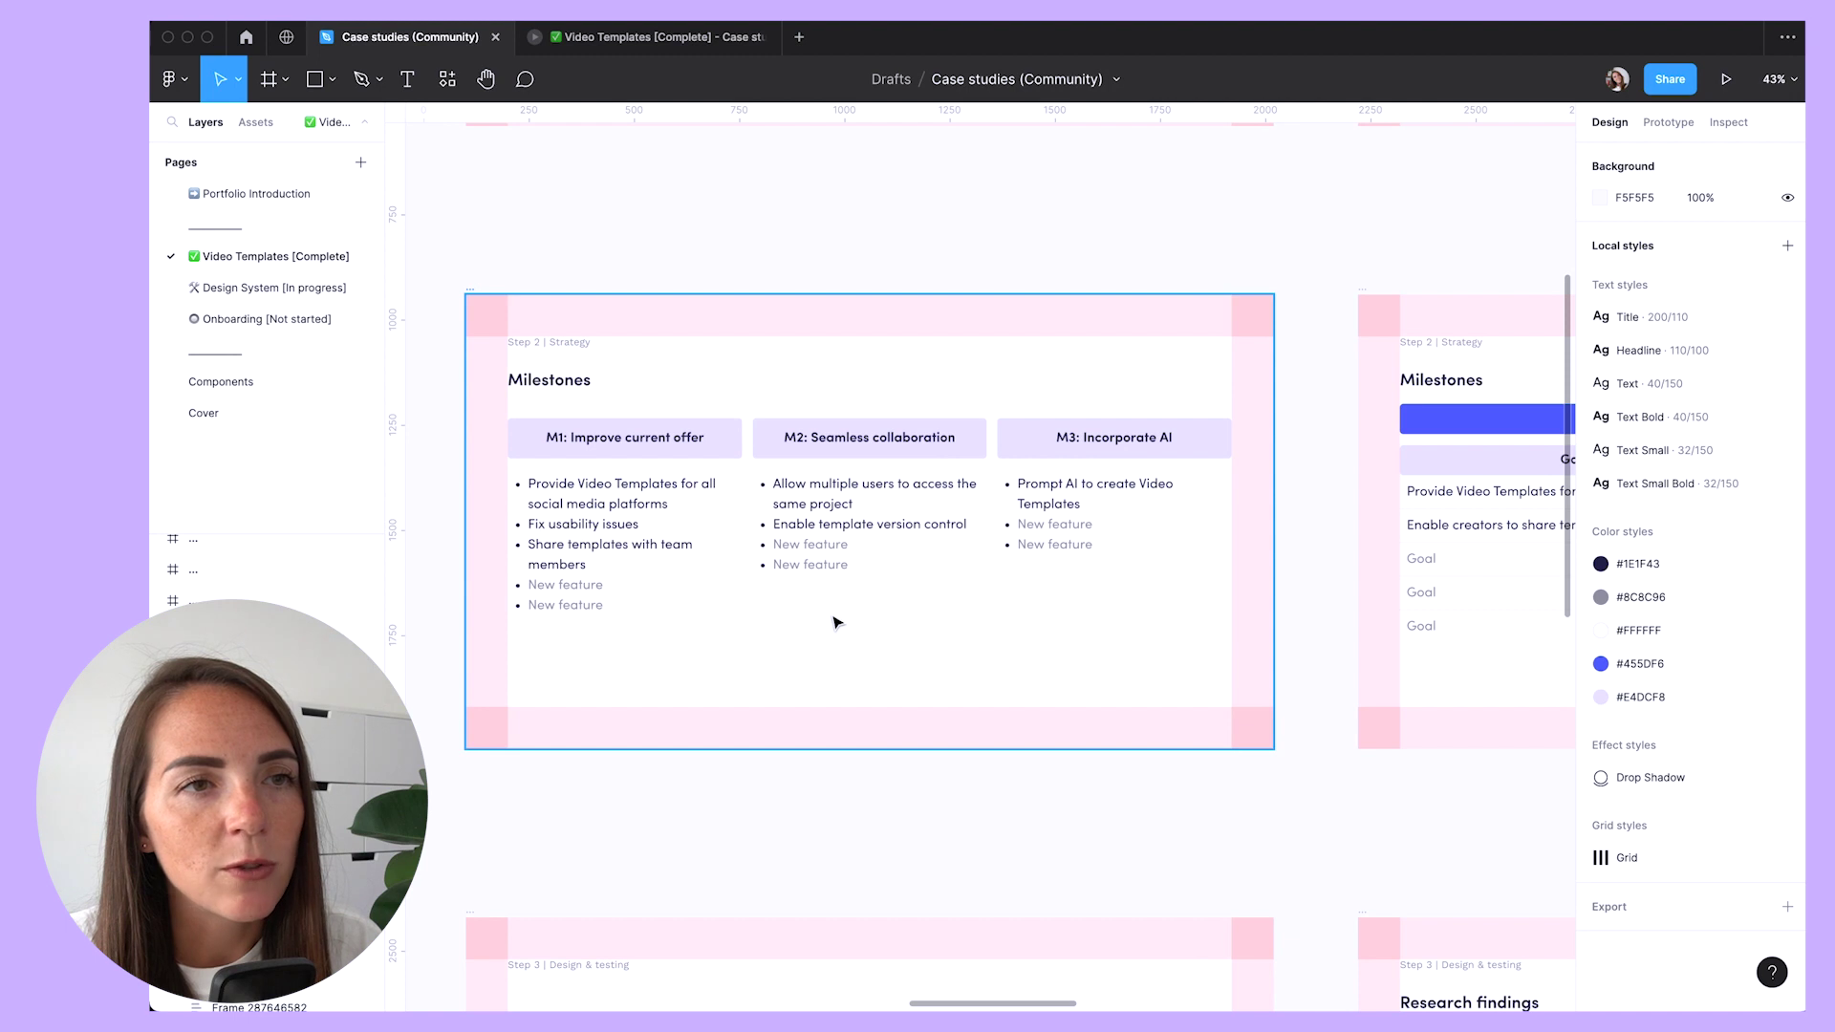
pyautogui.hscroll(12, 837, 624)
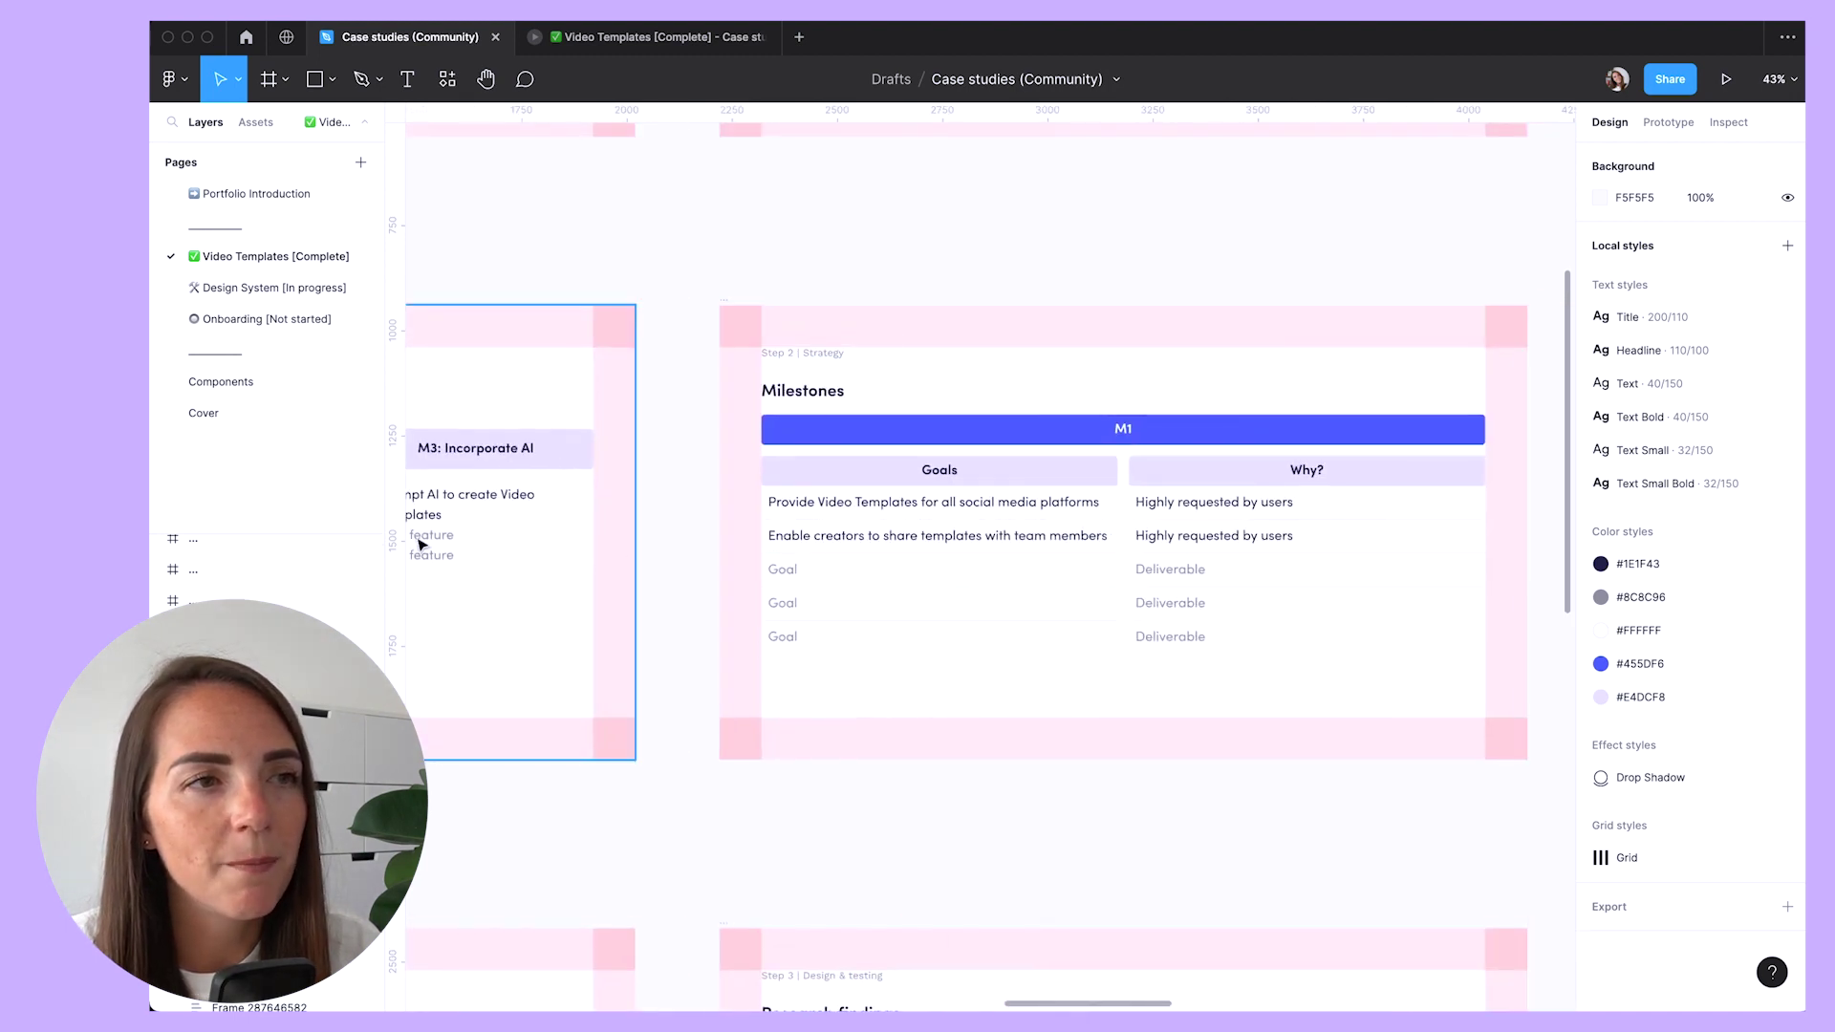
pyautogui.scroll(-2, 724, 535)
pyautogui.scroll(-3, 724, 535)
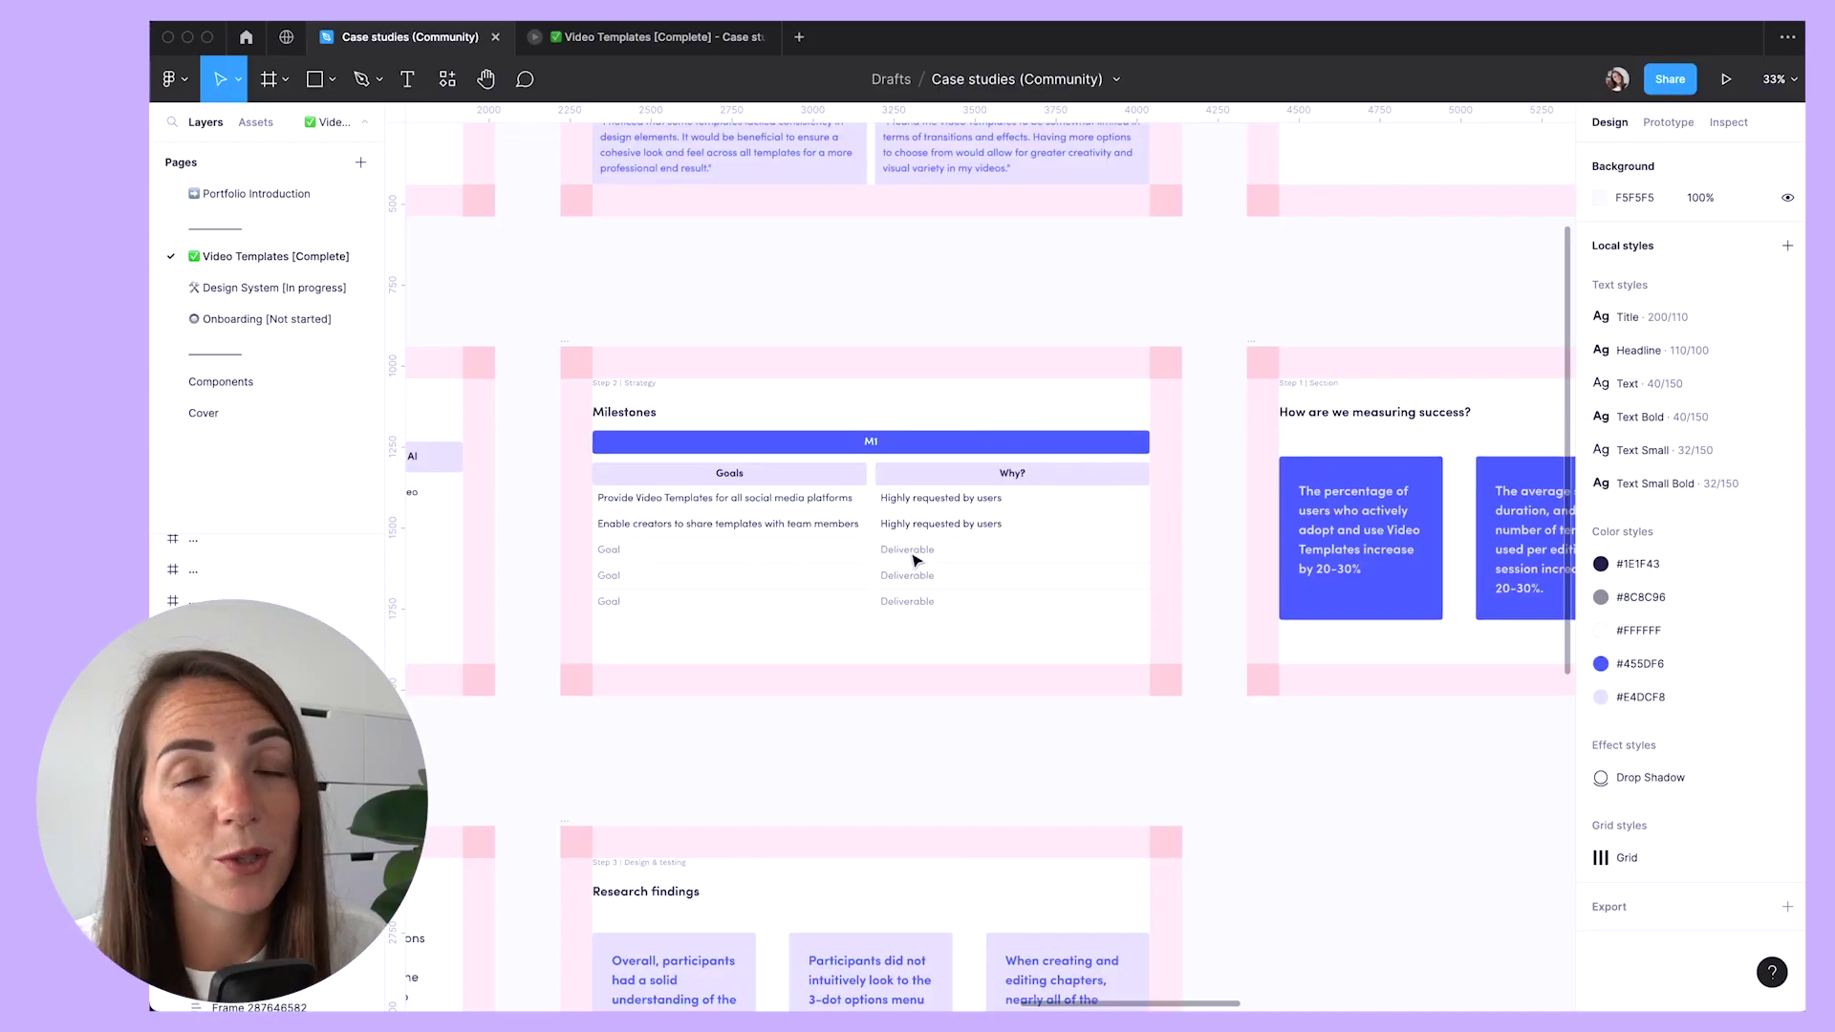
pyautogui.hscroll(10, 915, 559)
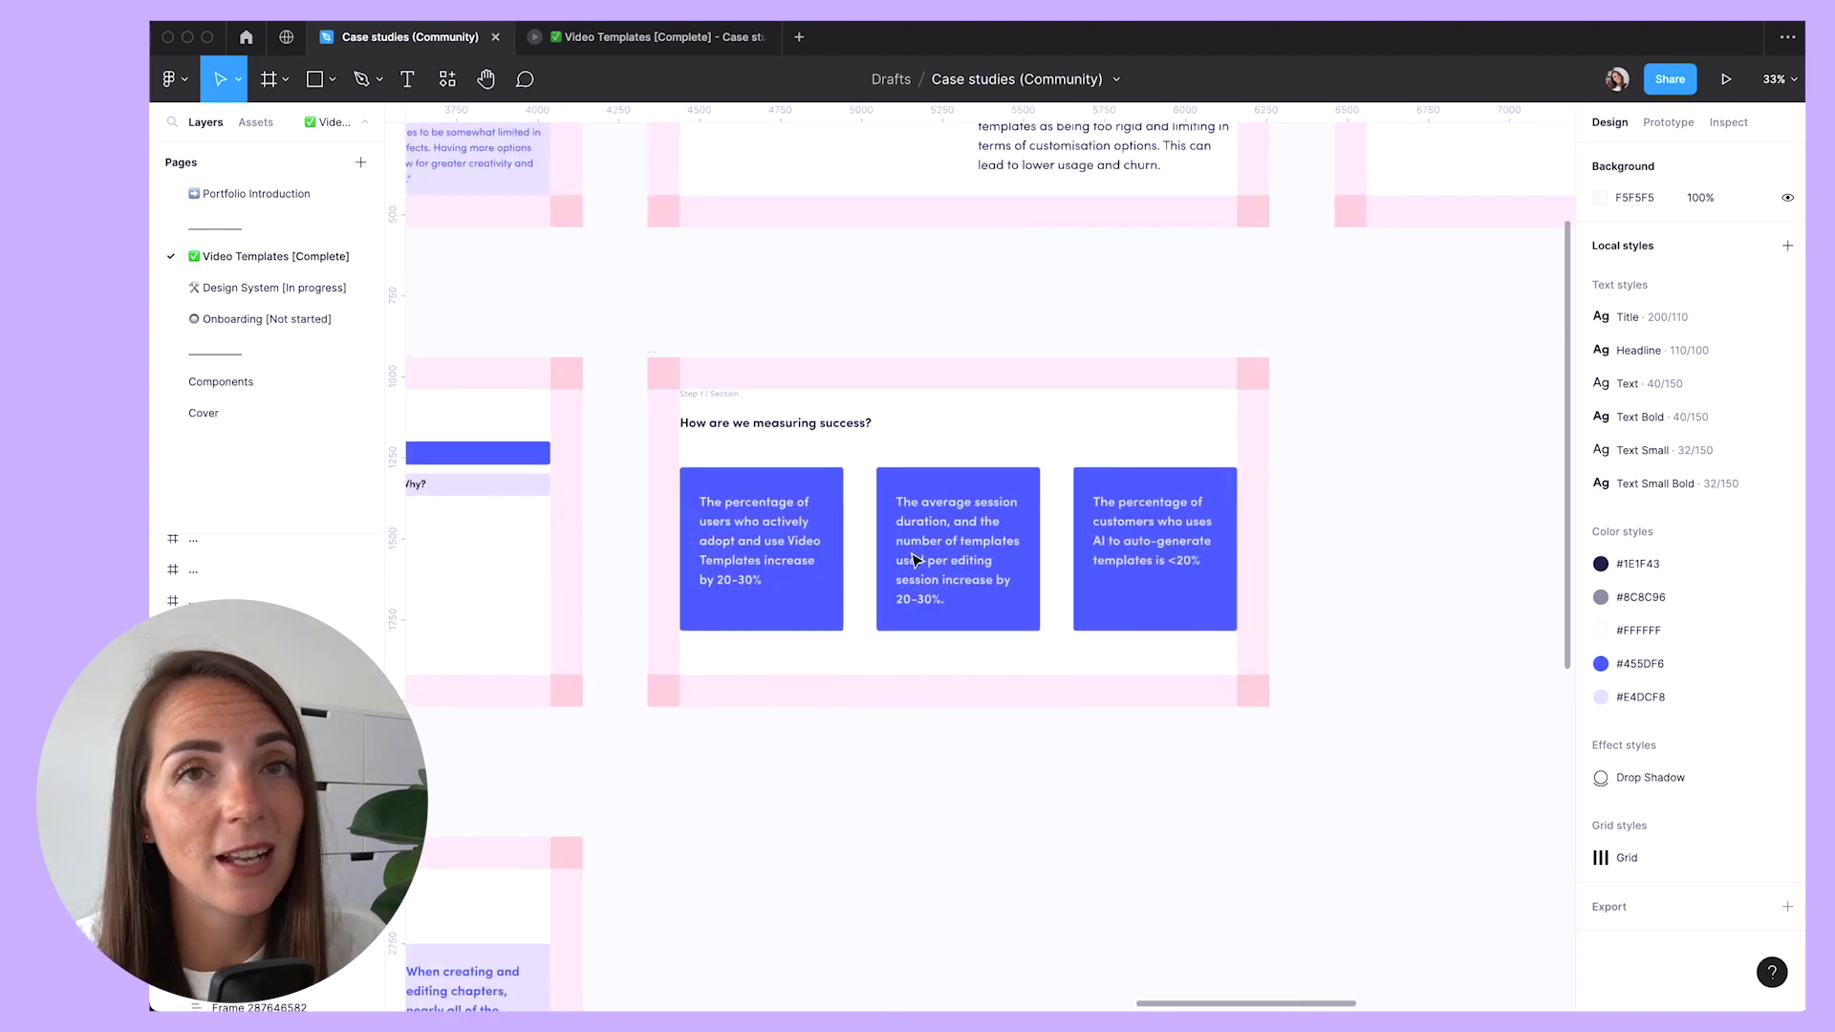
pyautogui.scroll(5, 987, 601)
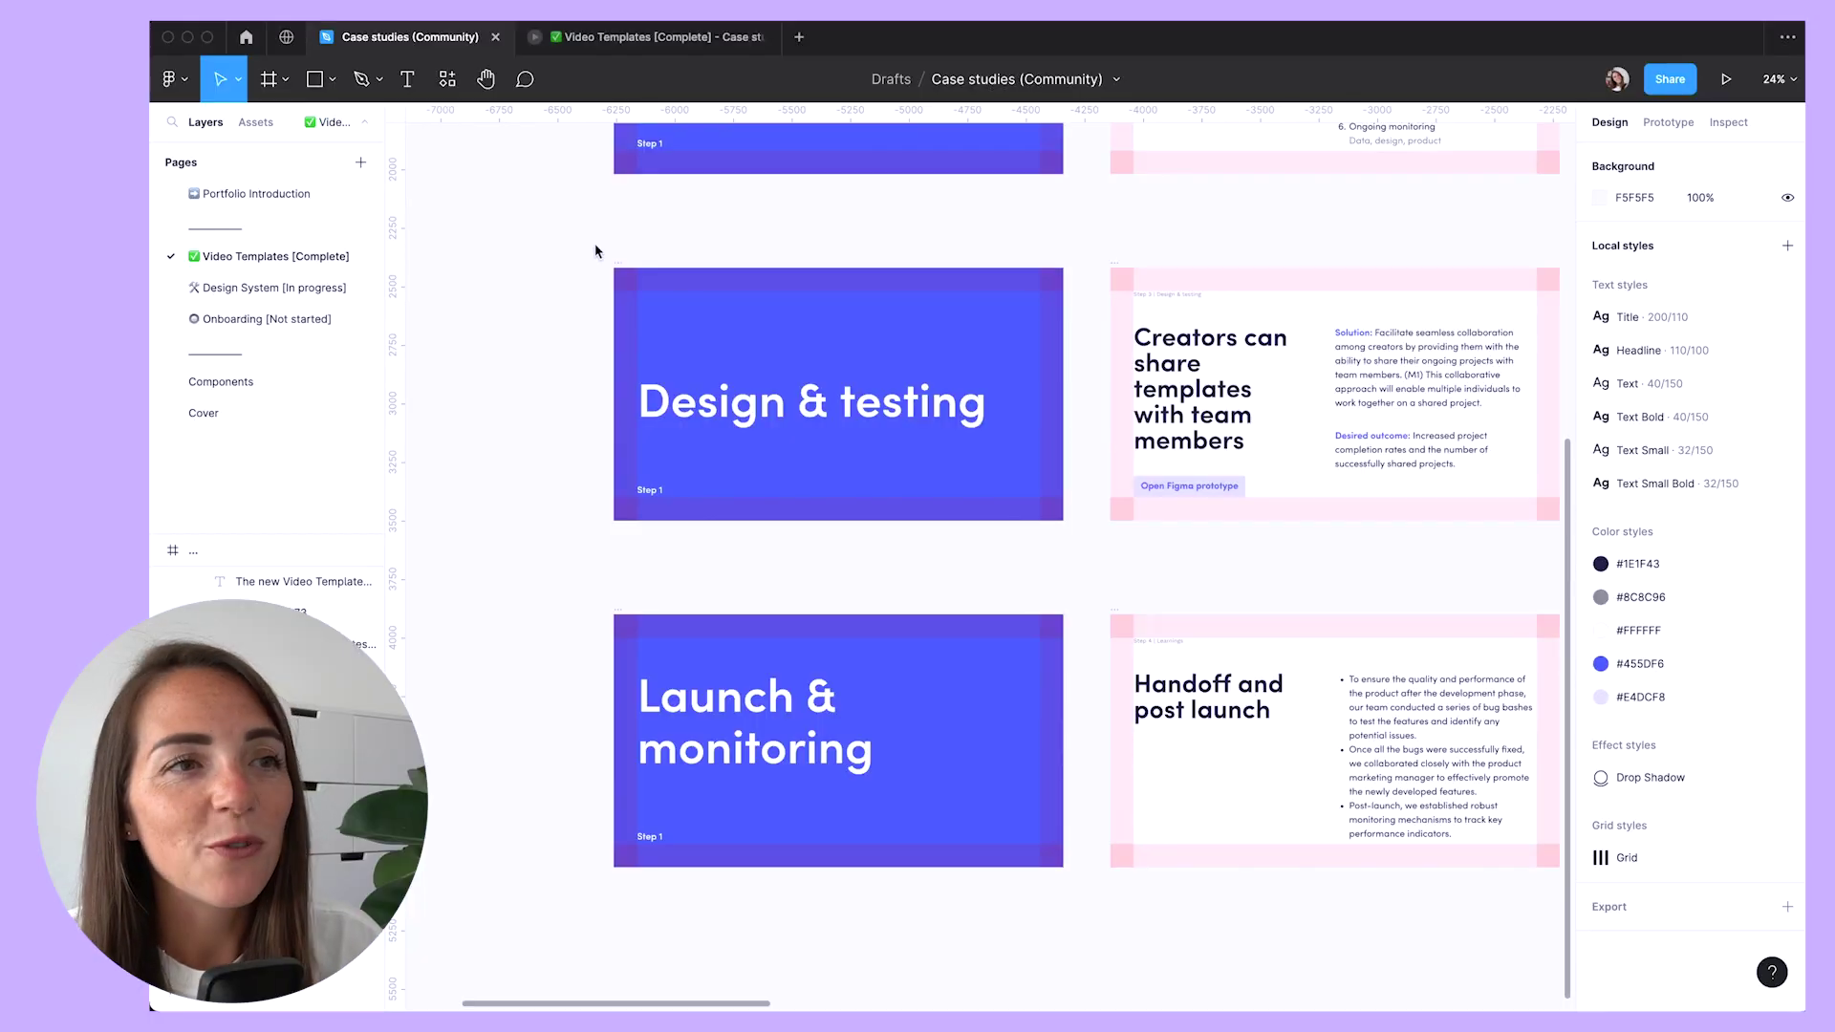
# Step: Examine the Design & testing slides, covering the template sharing solution, "Improvements / new features" and "Testing our solutions"
pyautogui.scroll(3, 810, 421)
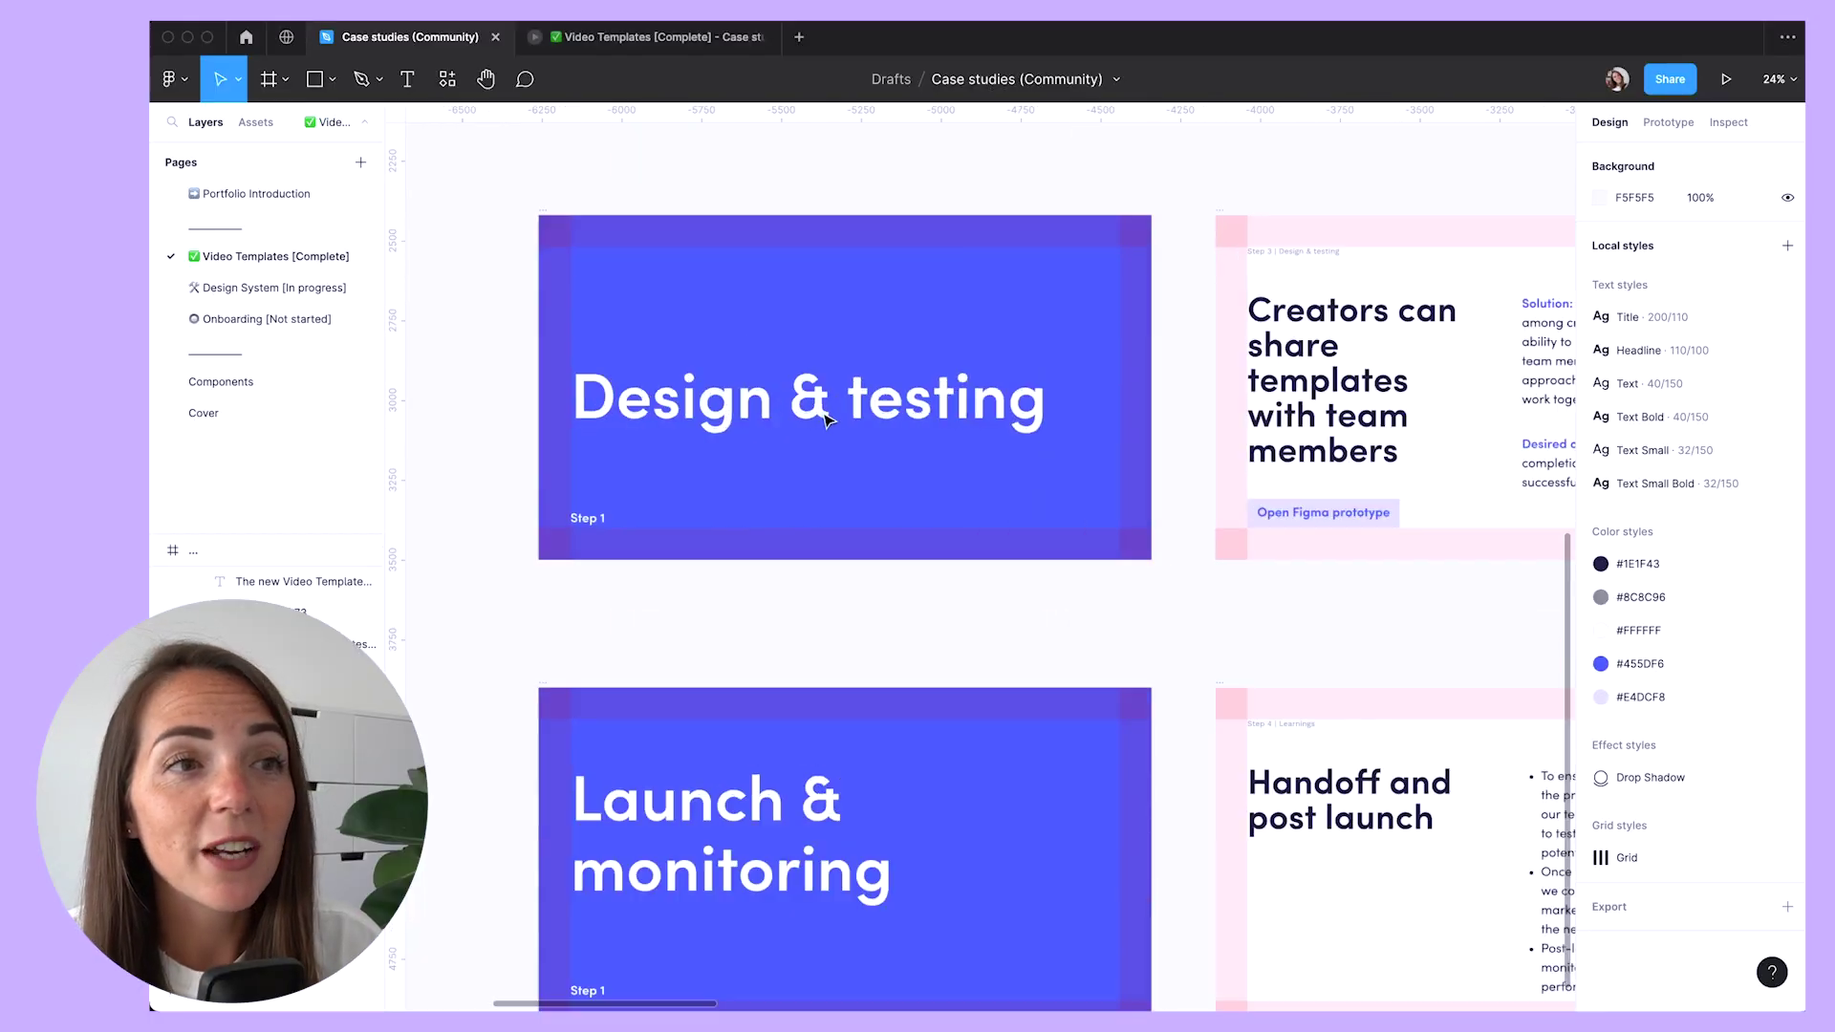
pyautogui.hscroll(4, 961, 466)
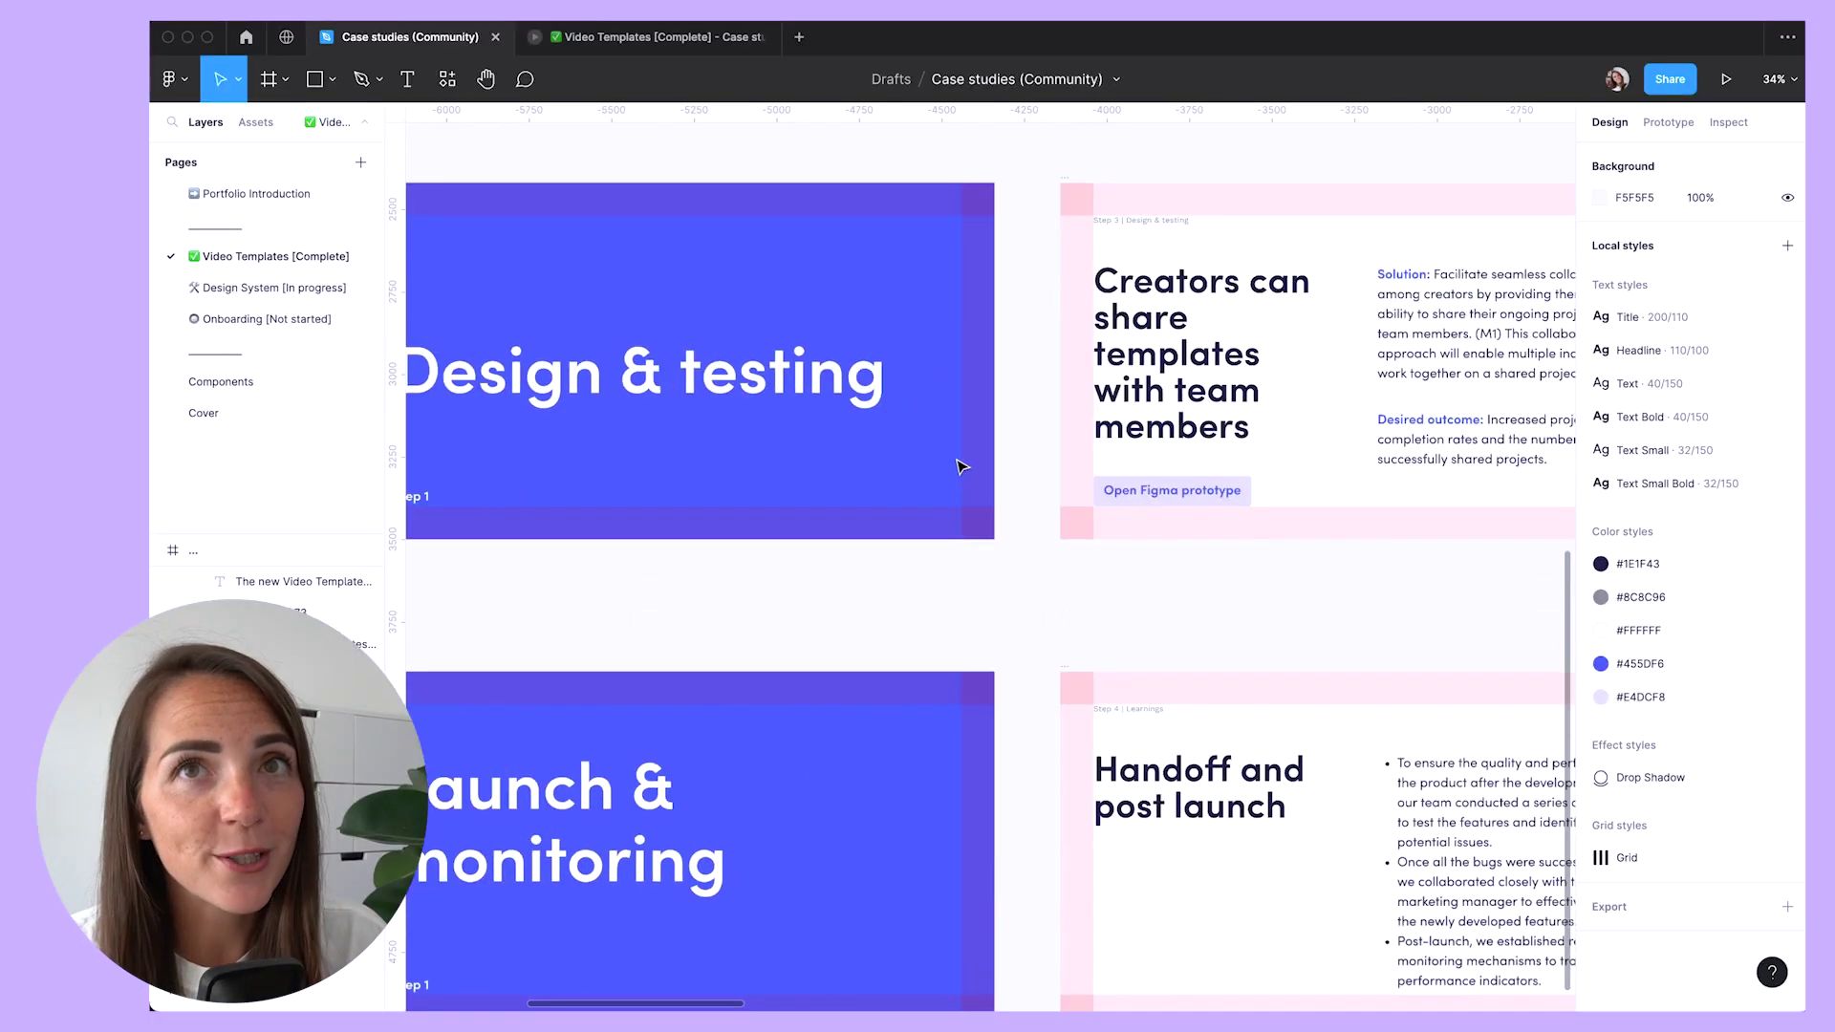
pyautogui.hscroll(5, 960, 466)
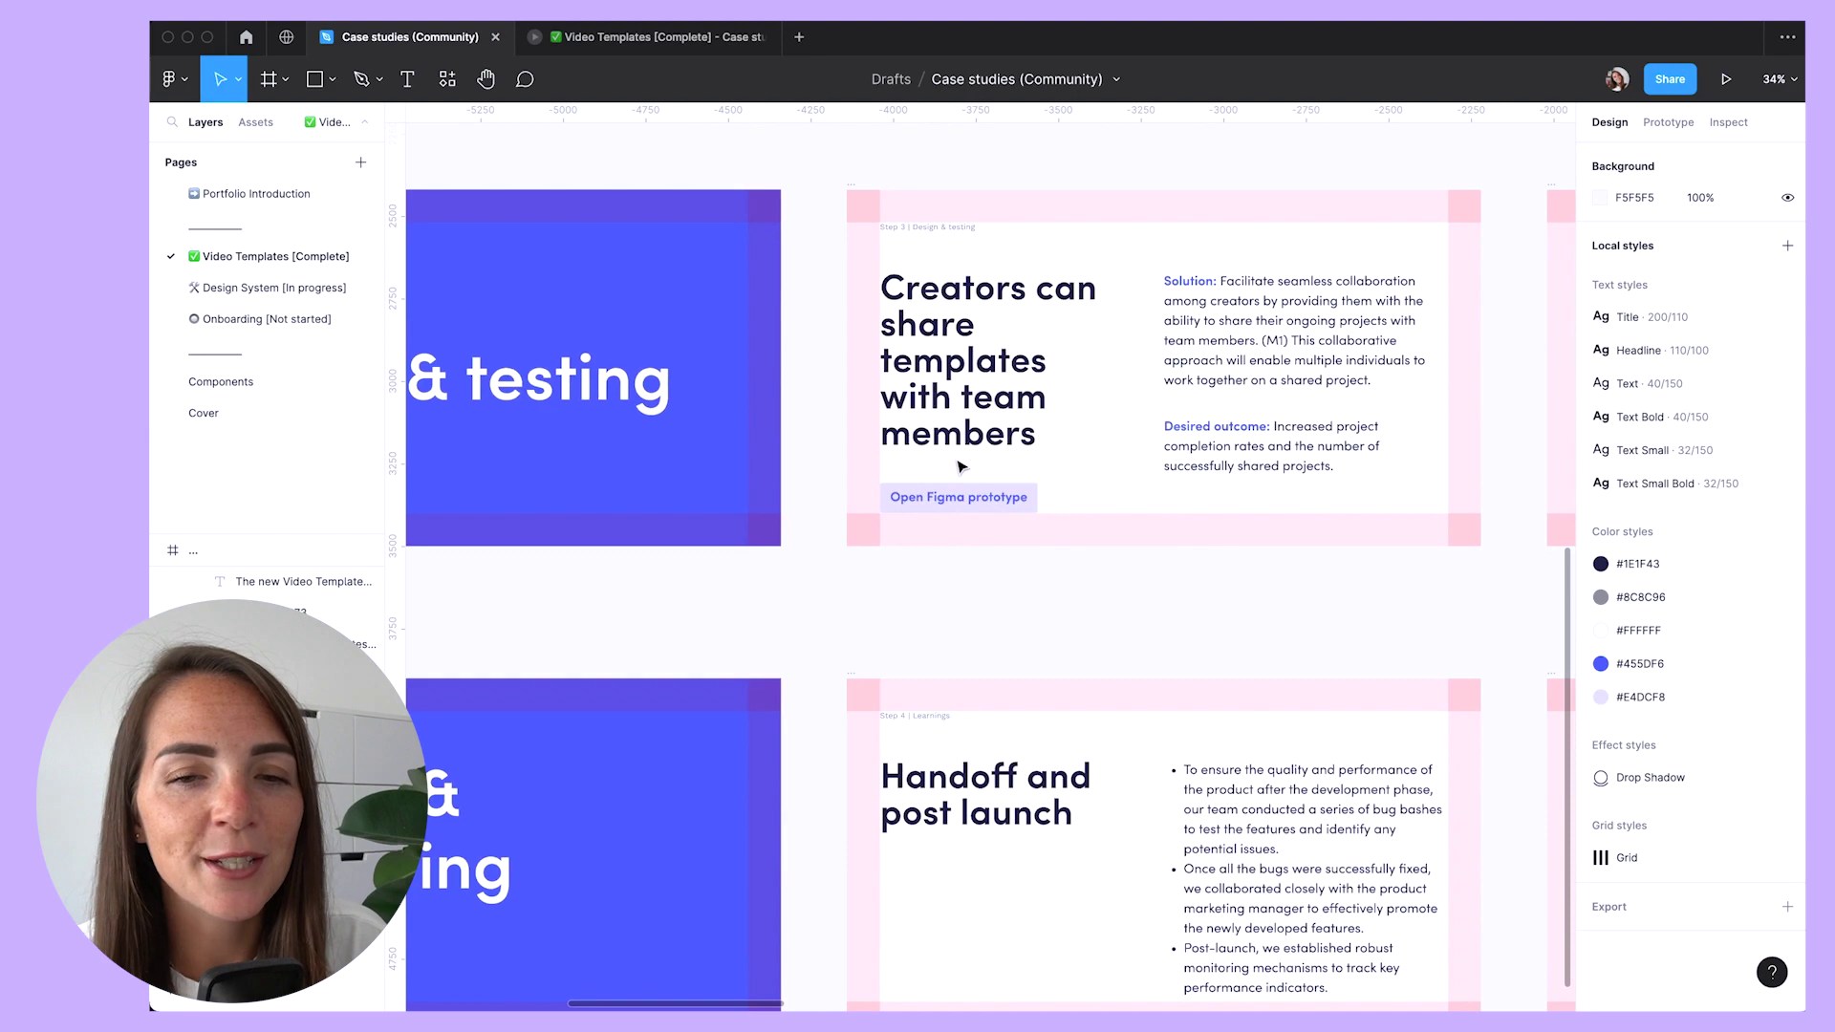
pyautogui.hscroll(4, 960, 466)
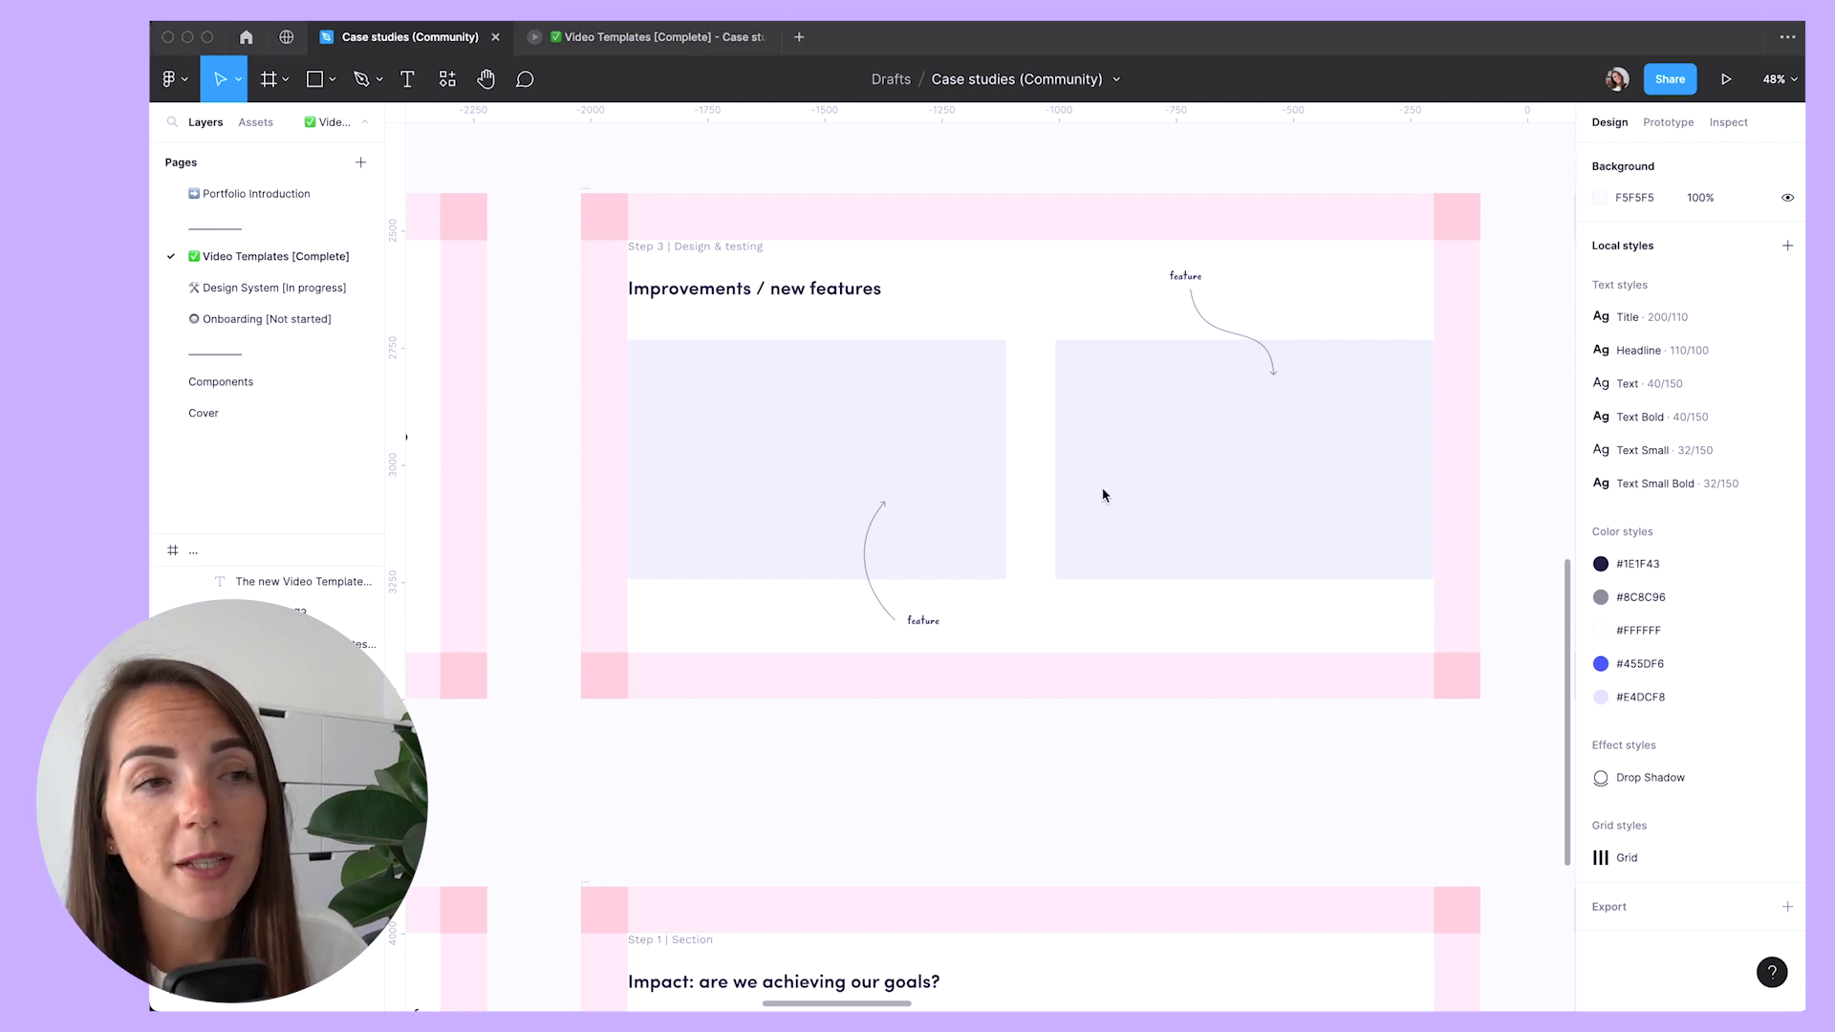
pyautogui.hscroll(2, 1104, 494)
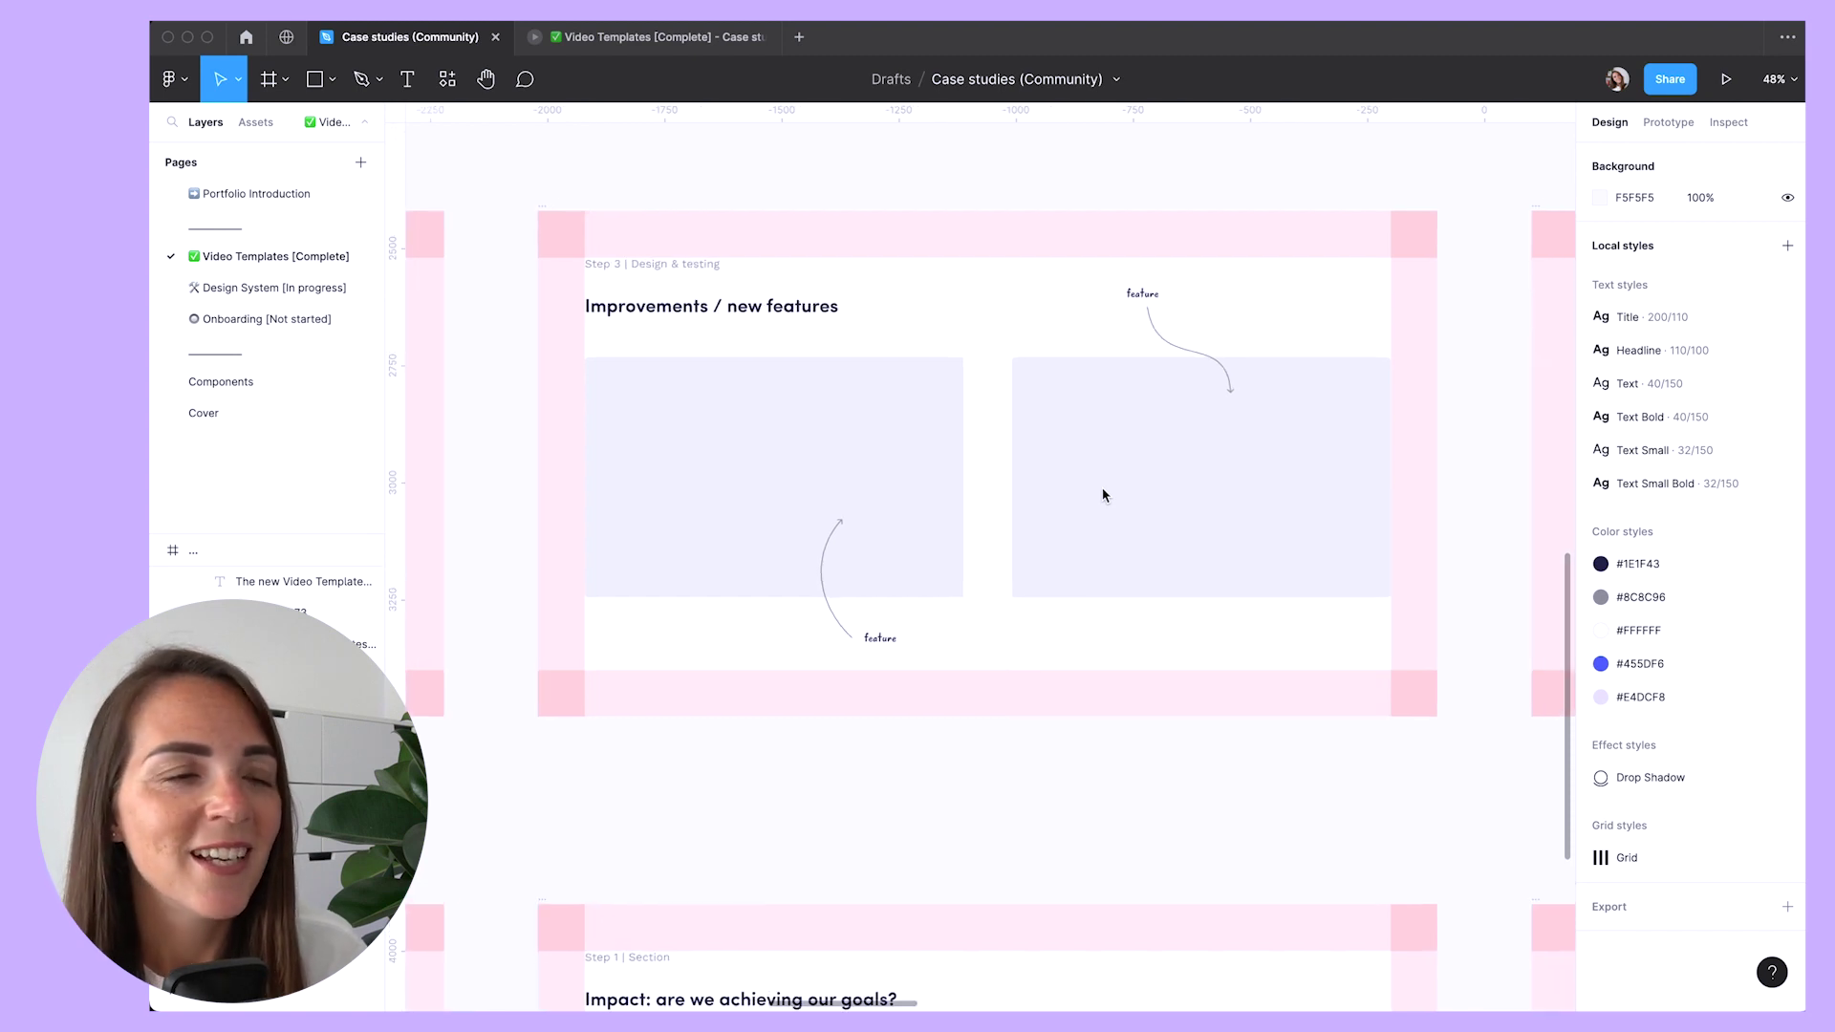
pyautogui.hscroll(15, 1104, 494)
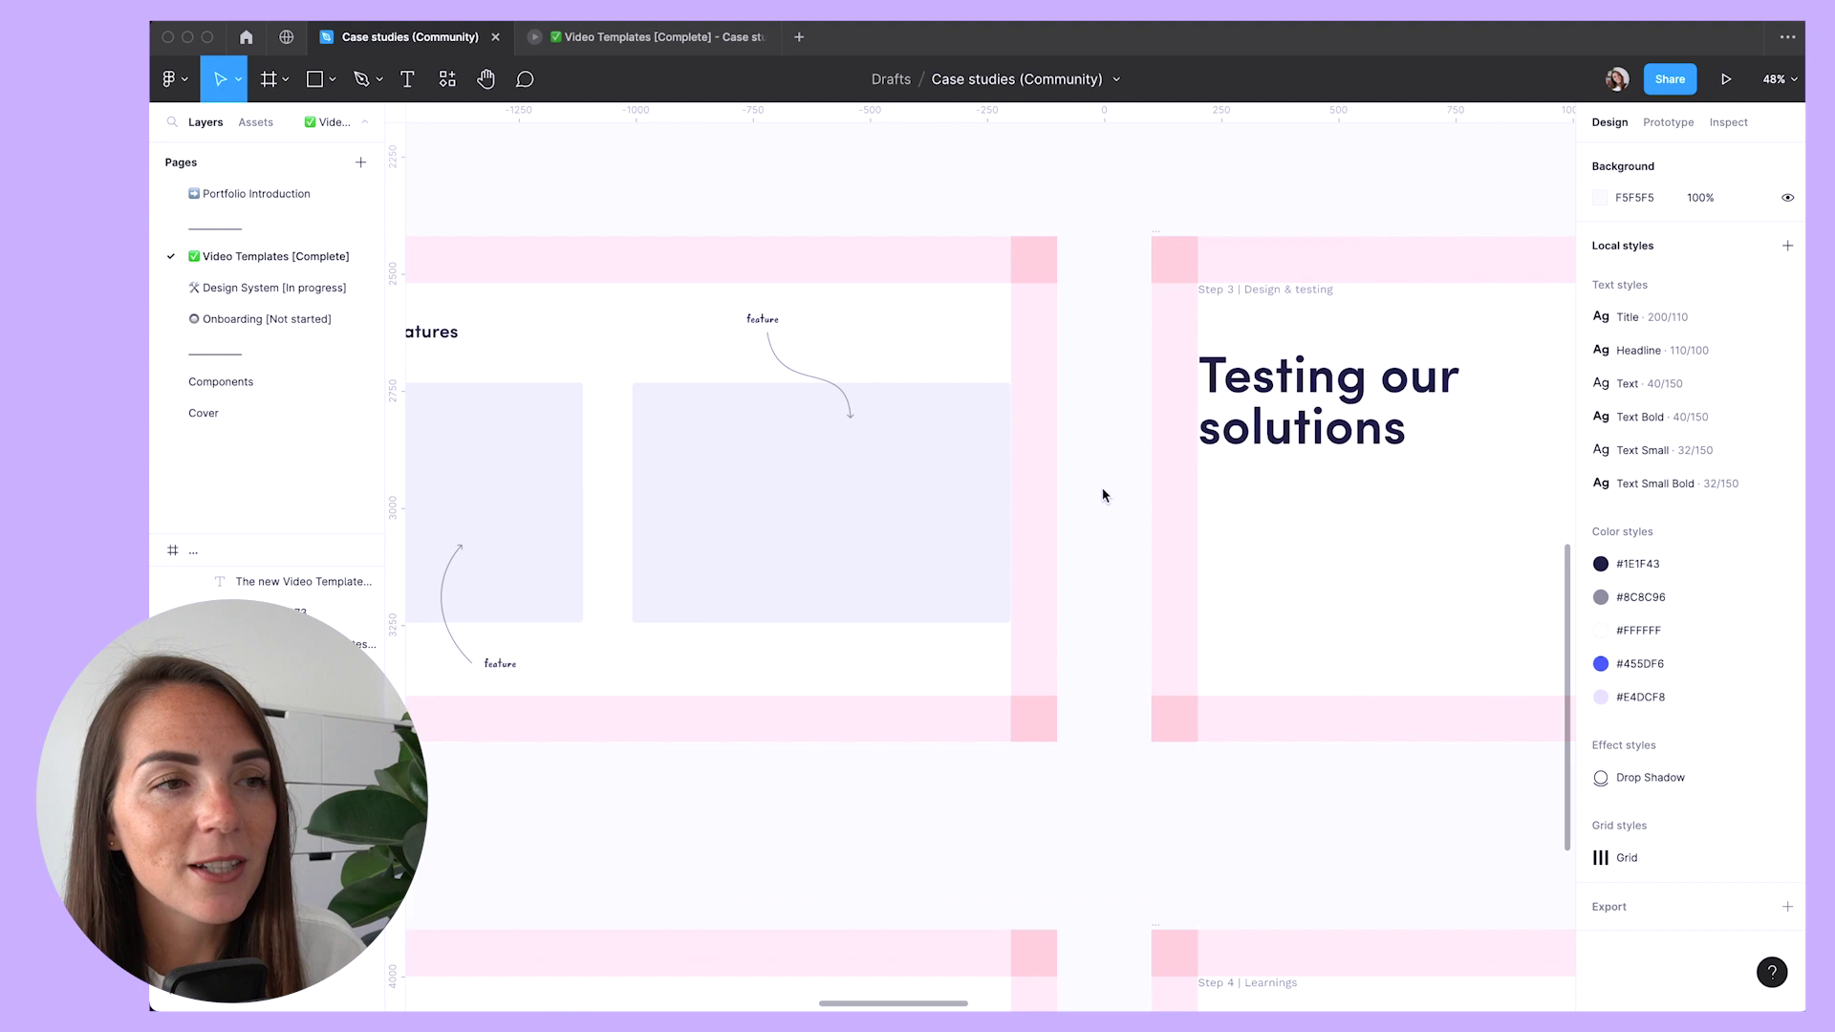
pyautogui.hscroll(5, 1103, 494)
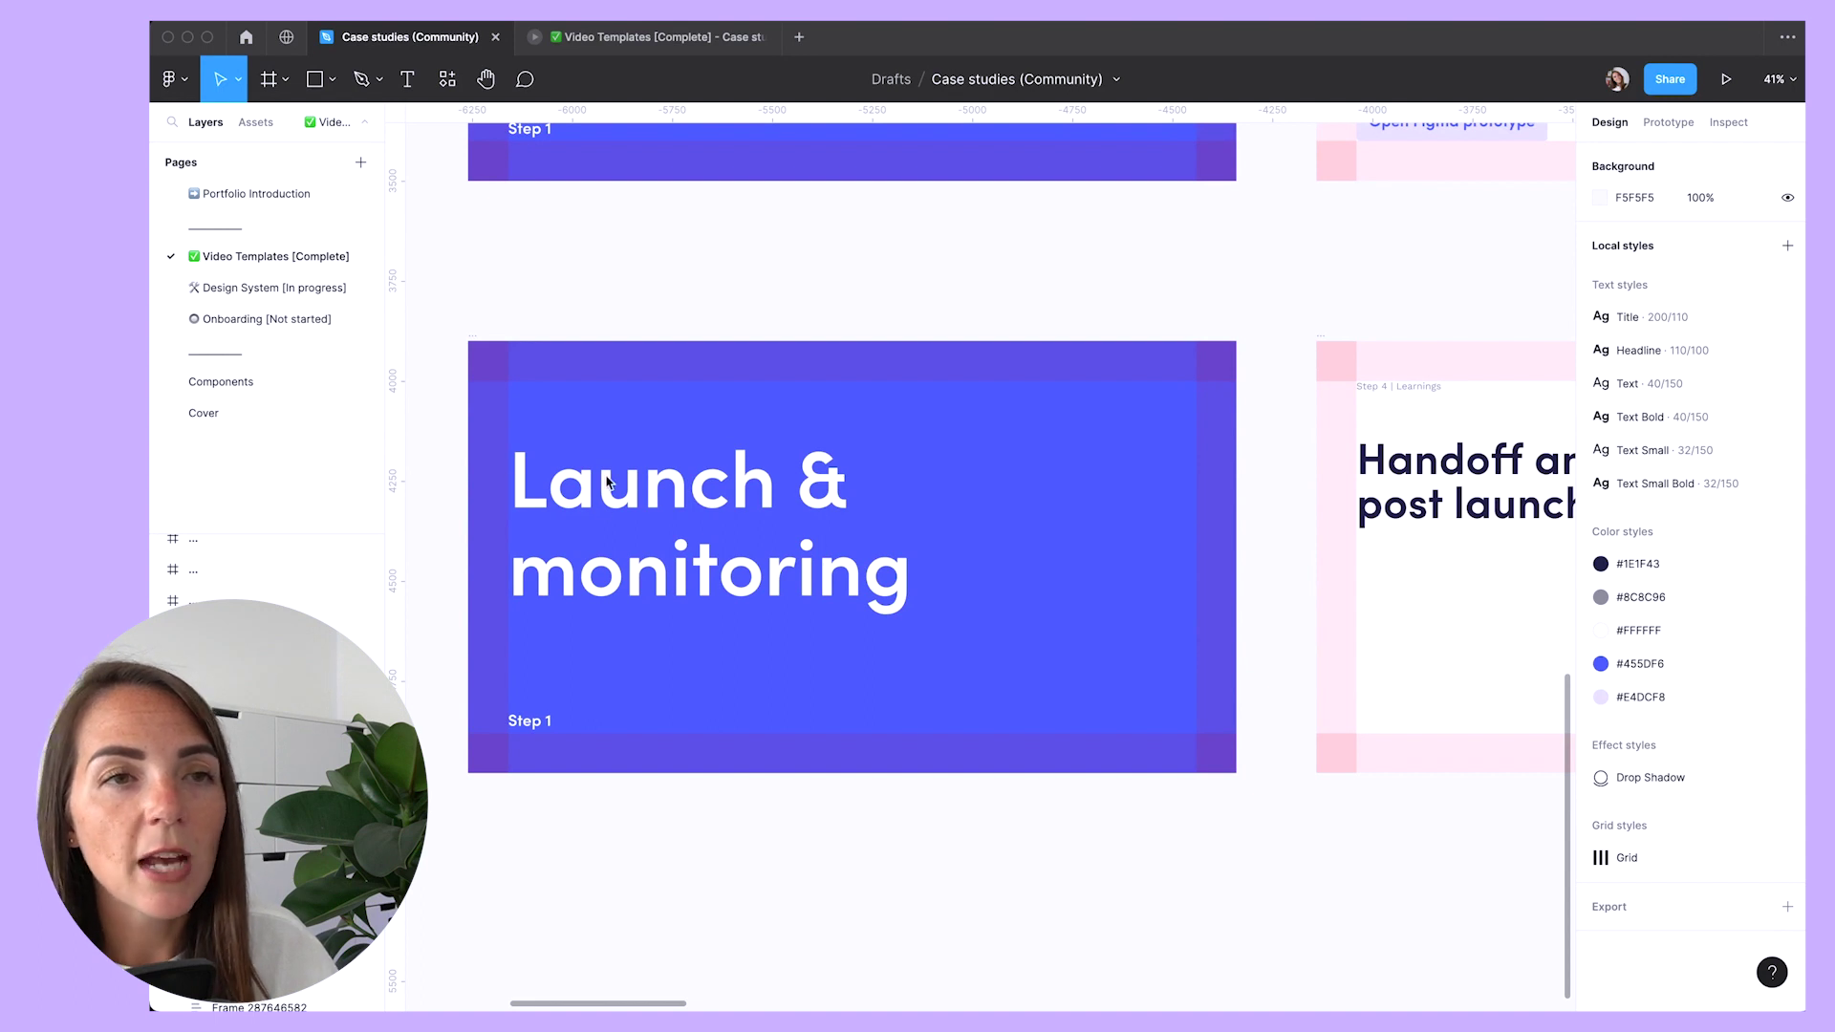
# Step: Examine the Launch & monitoring slides "Handoff and post launch", "Impact: are we achieving our goals?" and Learnings, selecting the section's title frame
pyautogui.click(758, 360)
pyautogui.hscroll(5, 762, 360)
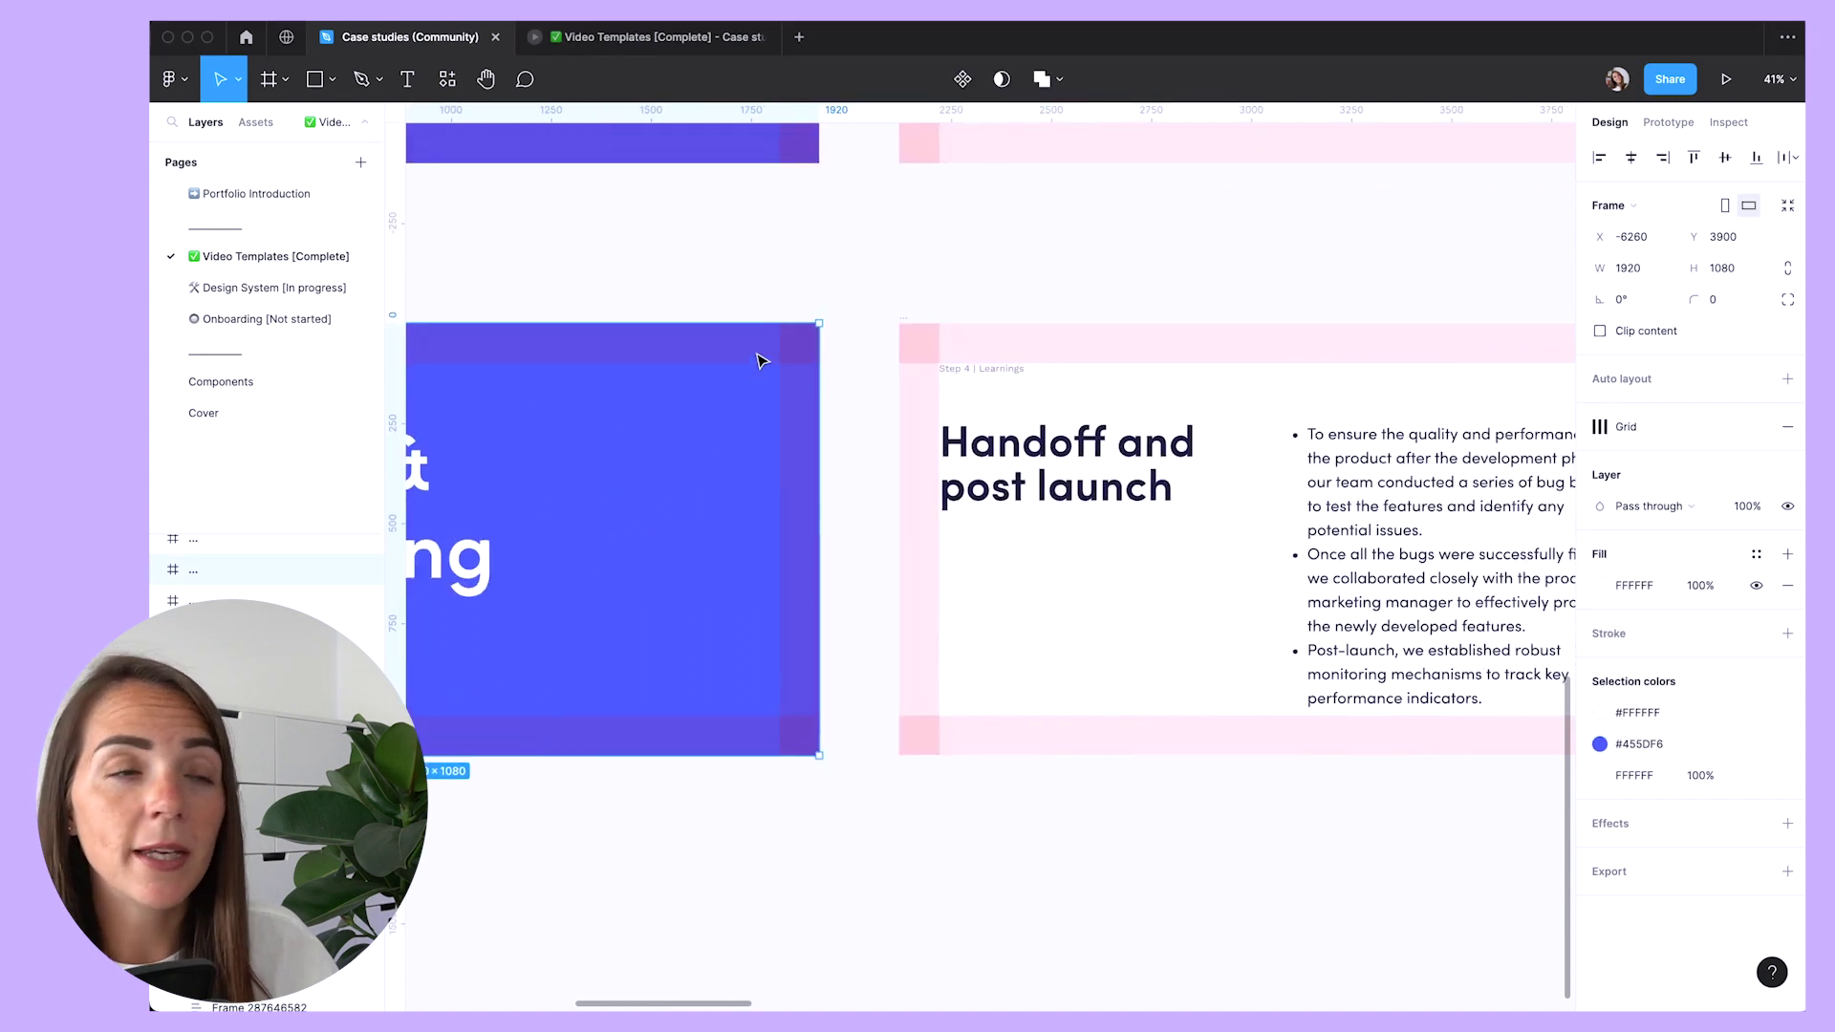
pyautogui.hscroll(8, 762, 360)
pyautogui.scroll(2, 1091, 486)
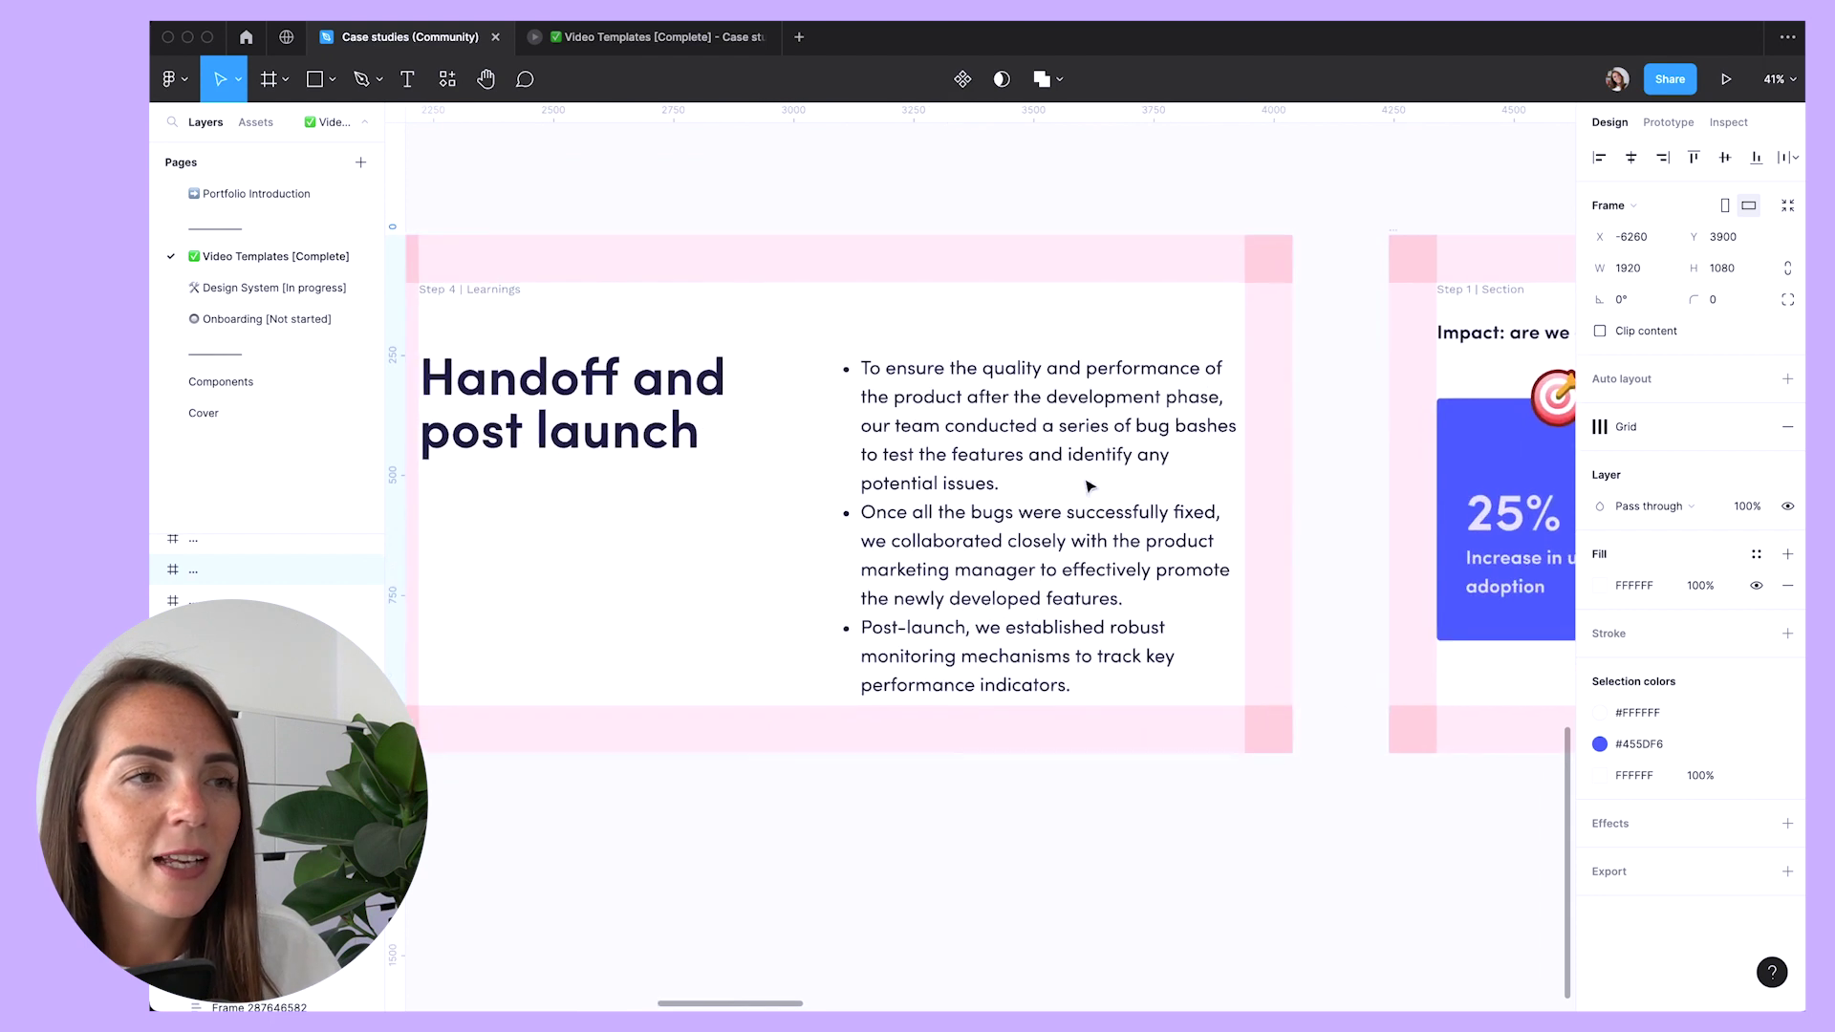
pyautogui.scroll(-2, 1051, 540)
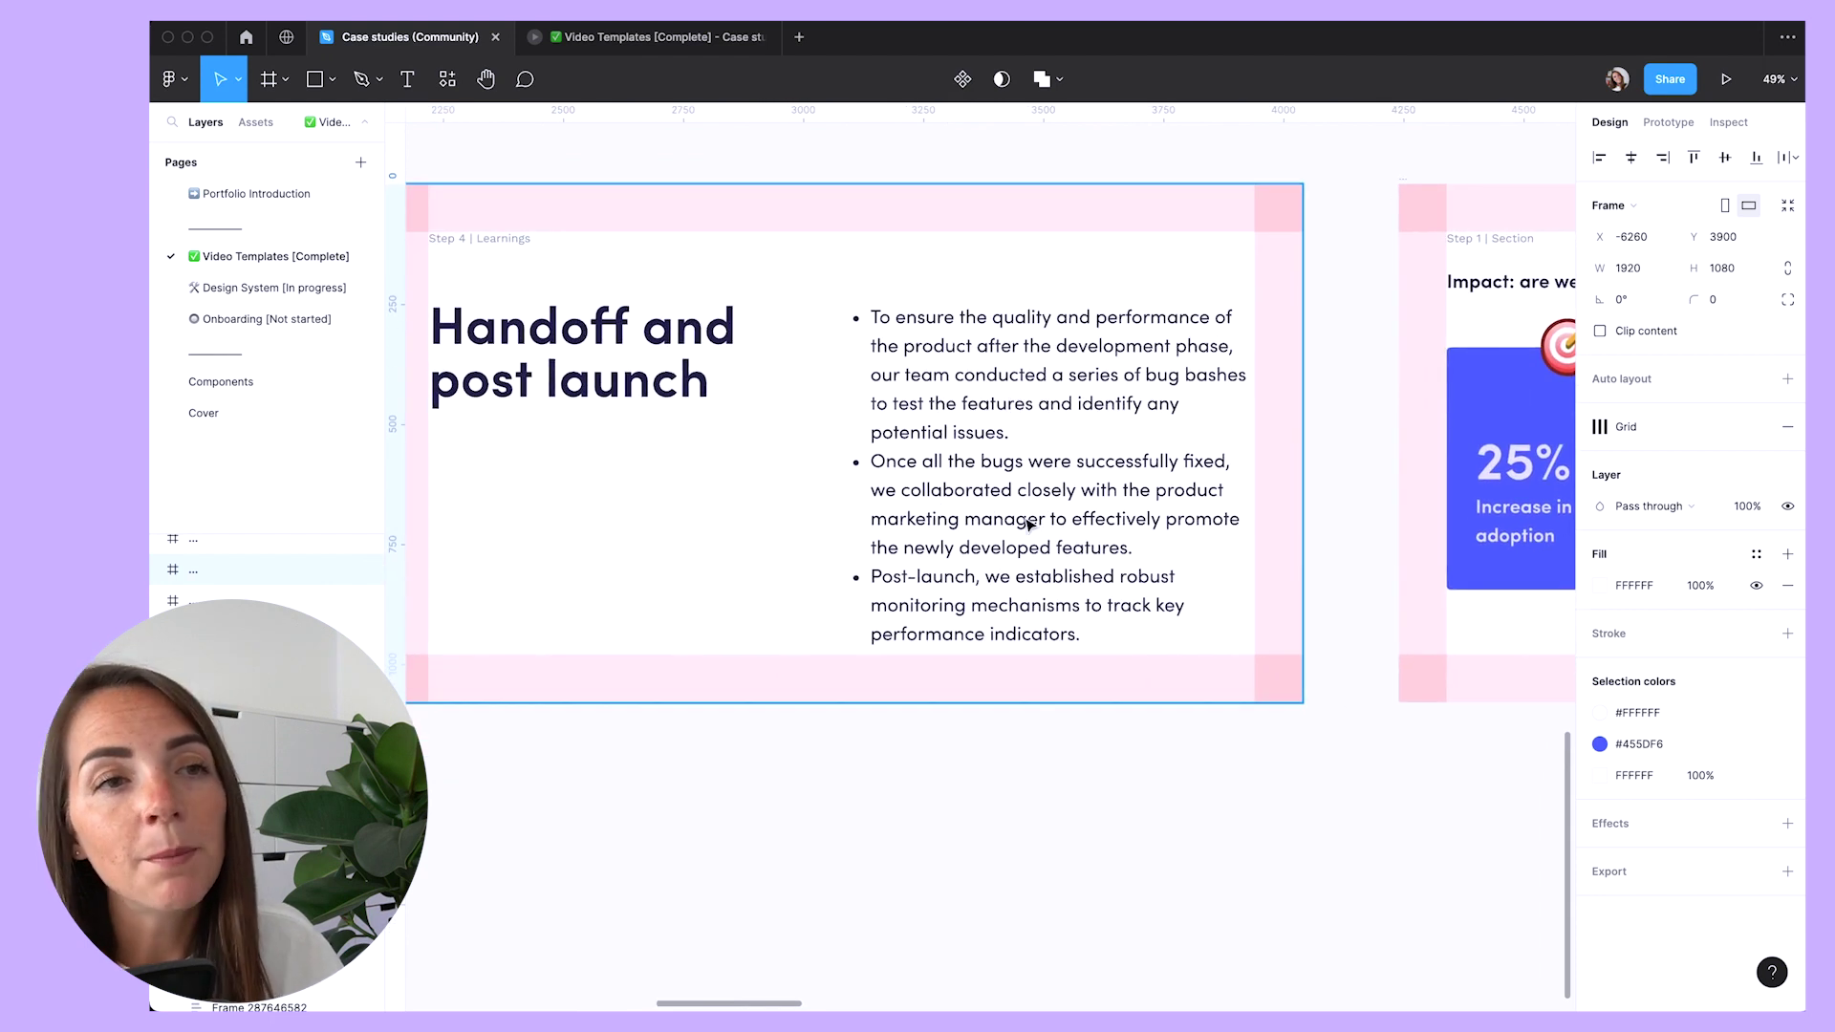
pyautogui.hscroll(10, 1027, 524)
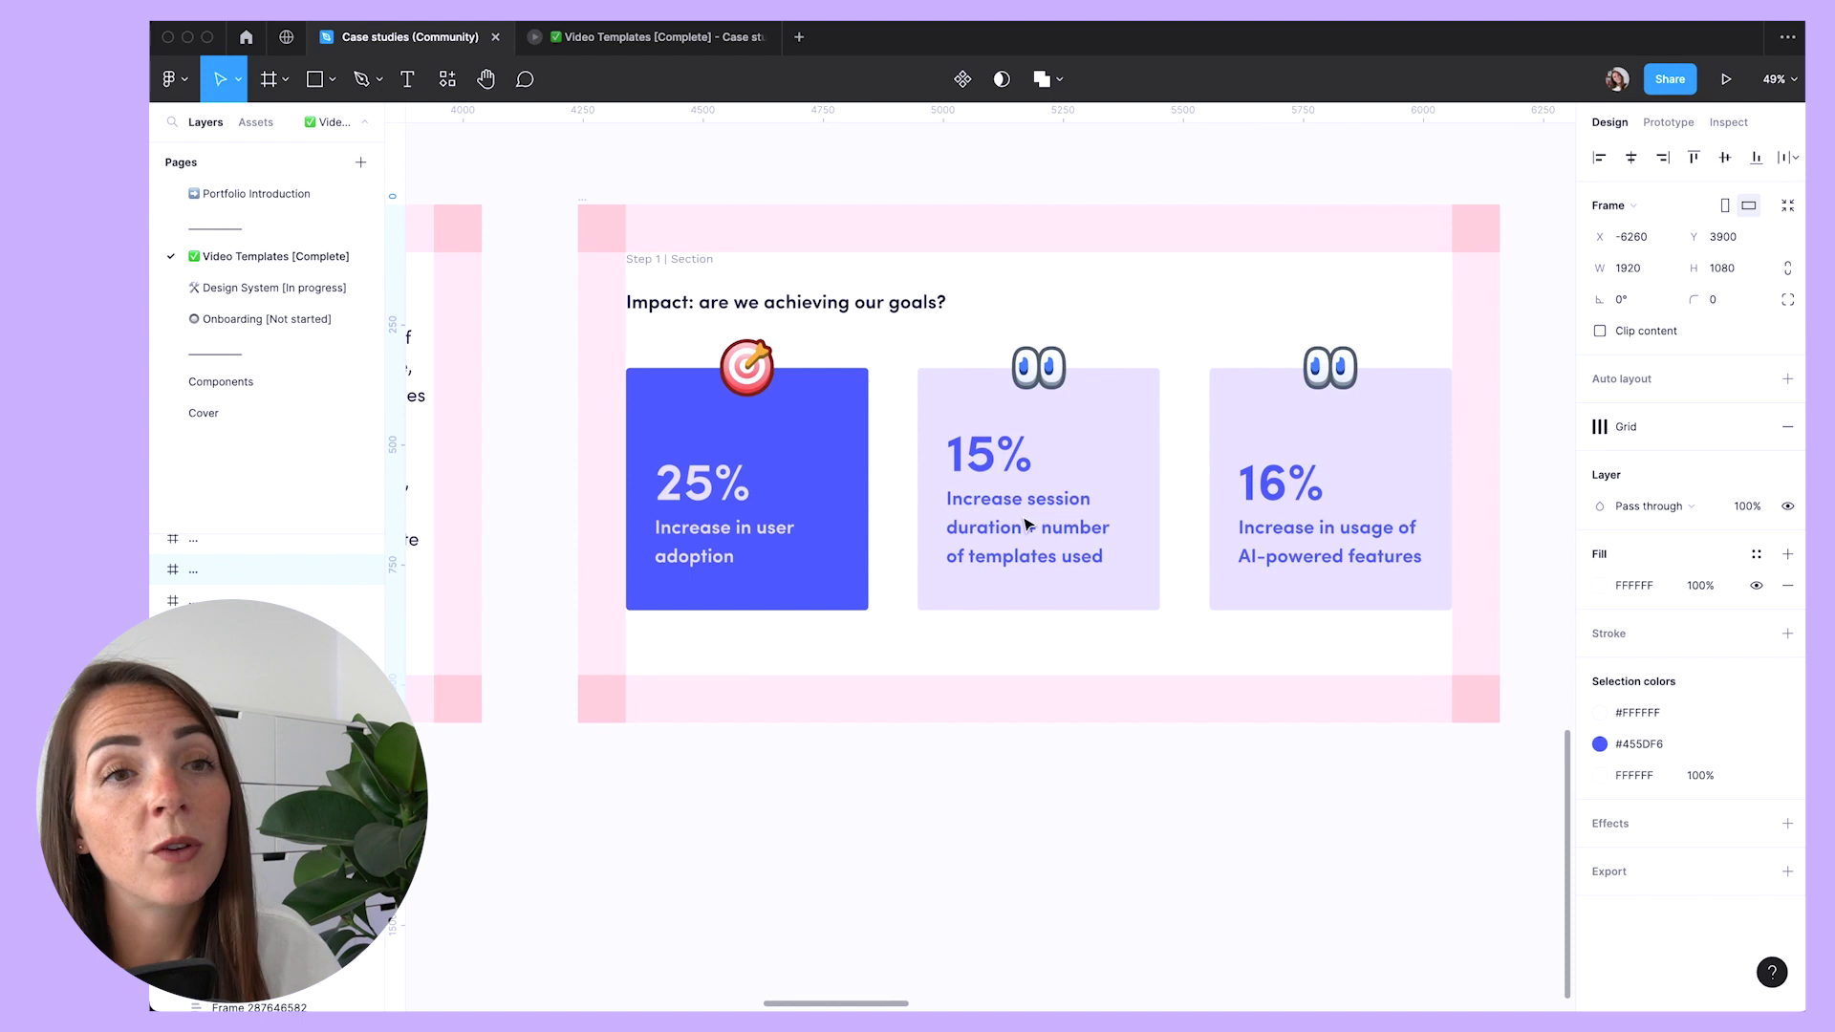
pyautogui.hscroll(2, 1027, 524)
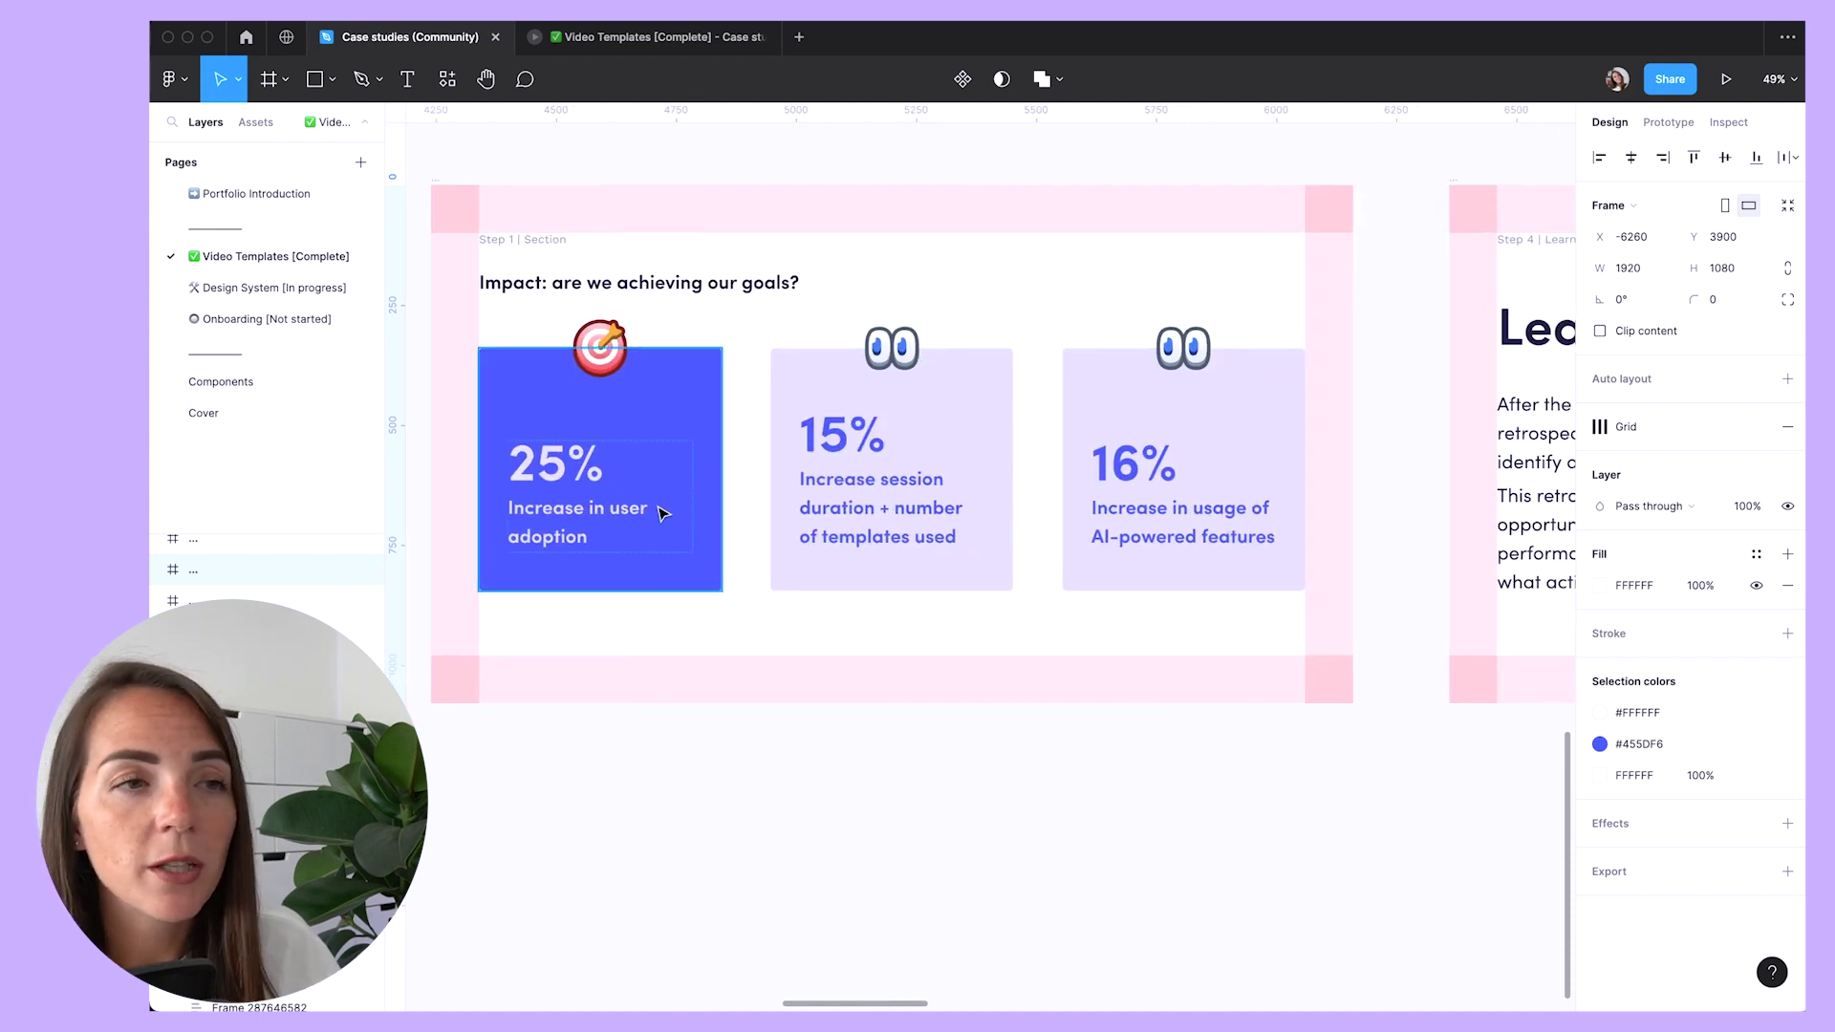
pyautogui.hscroll(7, 683, 524)
pyautogui.hscroll(5, 684, 524)
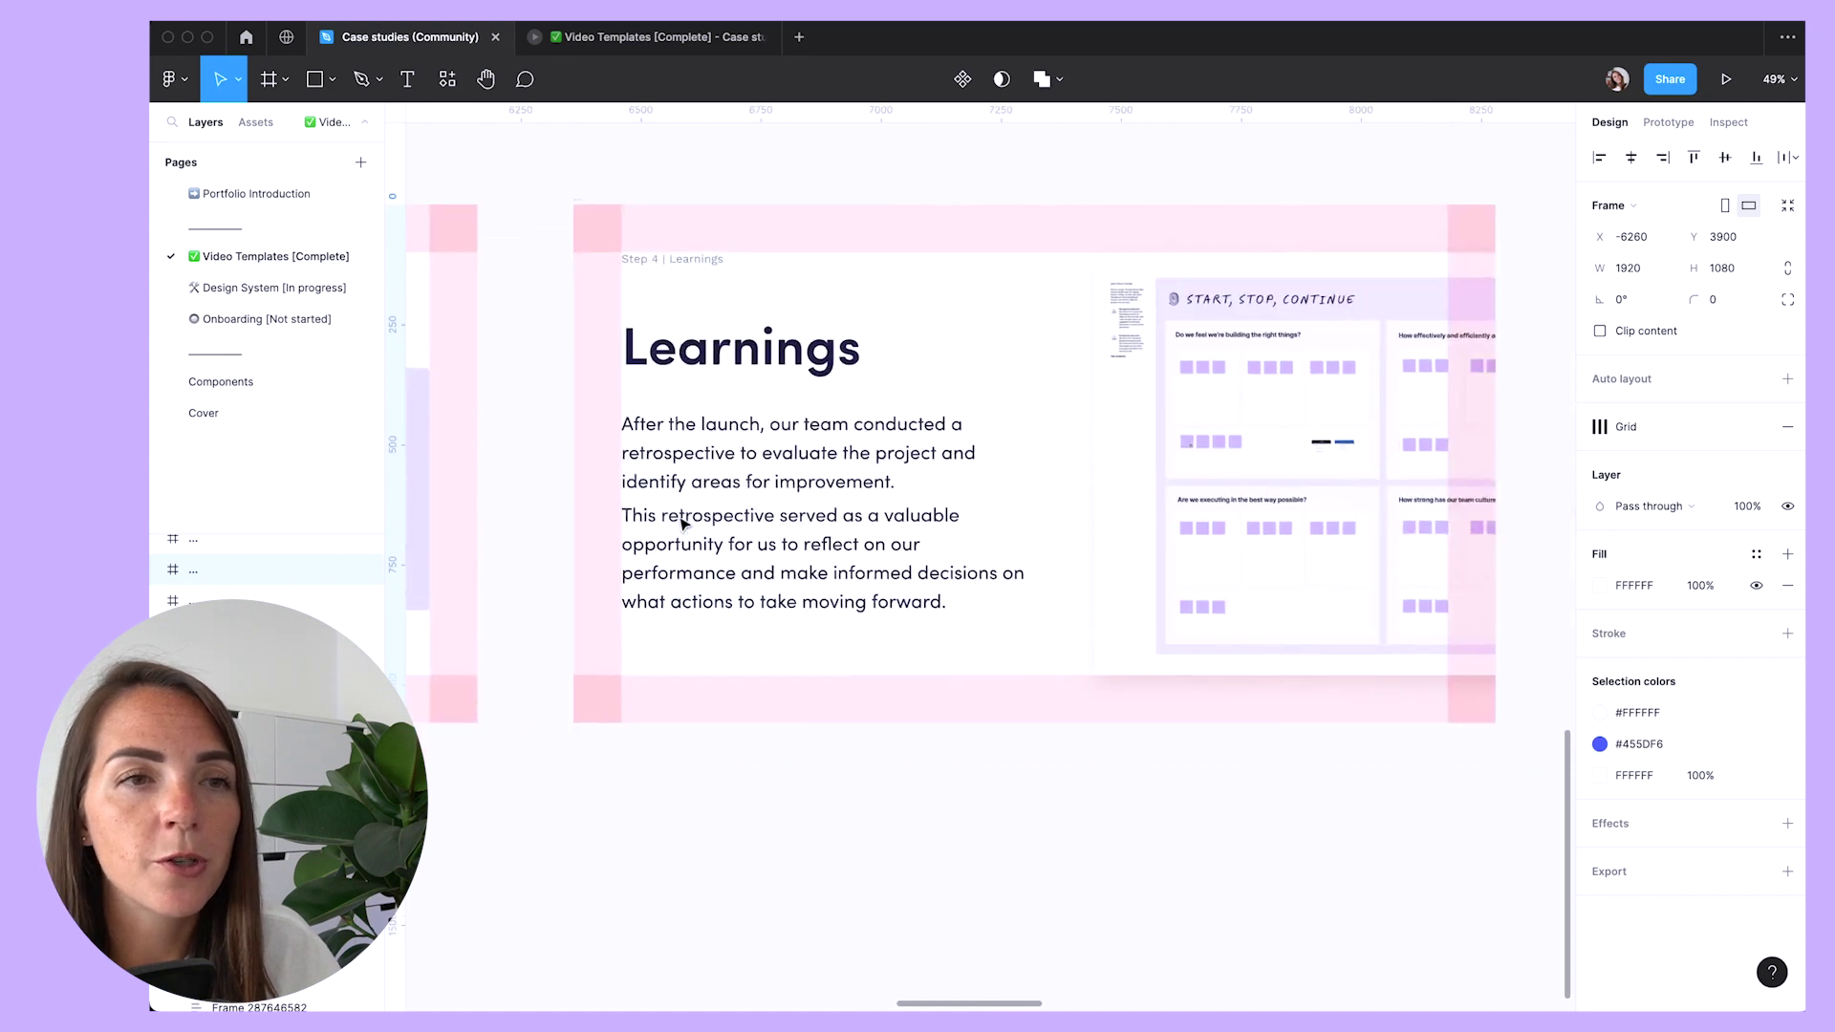